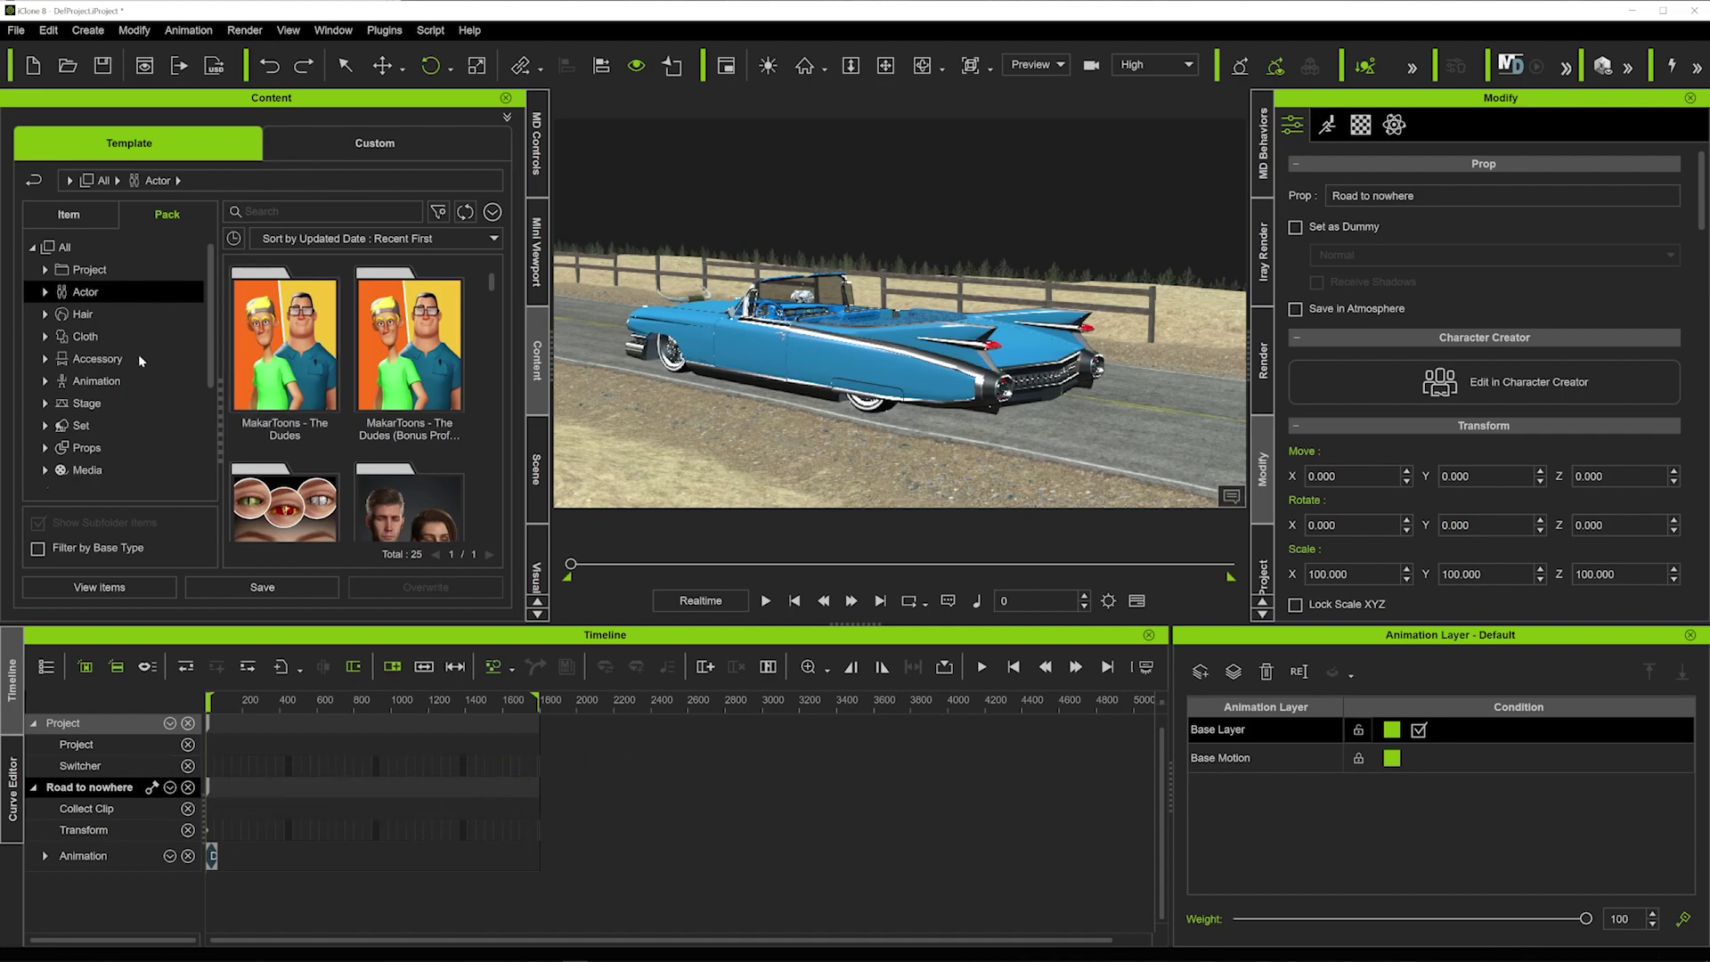
Load the CC4 Kevin avatar into the scene from the Characters pack.
{"action": "scroll", "coordinate": [425, 434], "scroll_direction": "down", "scroll_amount": 2}
{"action": "double_click", "coordinate": [426, 433]}
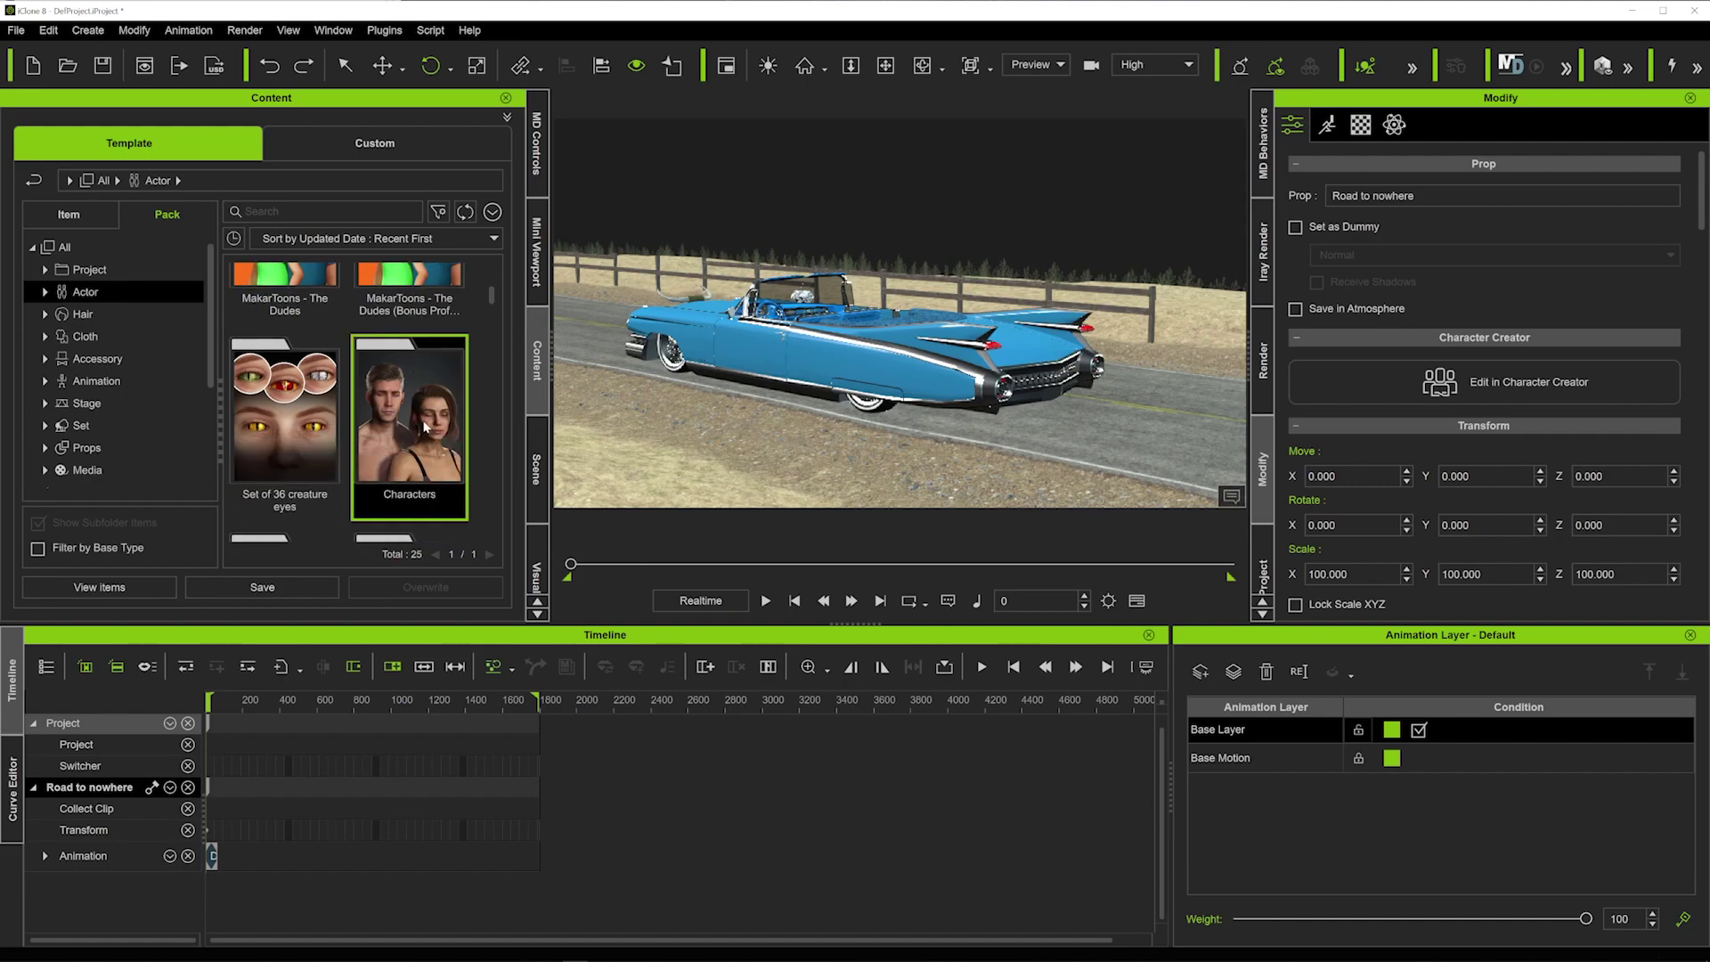
{"action": "scroll", "coordinate": [349, 364], "scroll_direction": "down", "scroll_amount": 3}
{"action": "scroll", "coordinate": [349, 364], "scroll_direction": "down", "scroll_amount": 5}
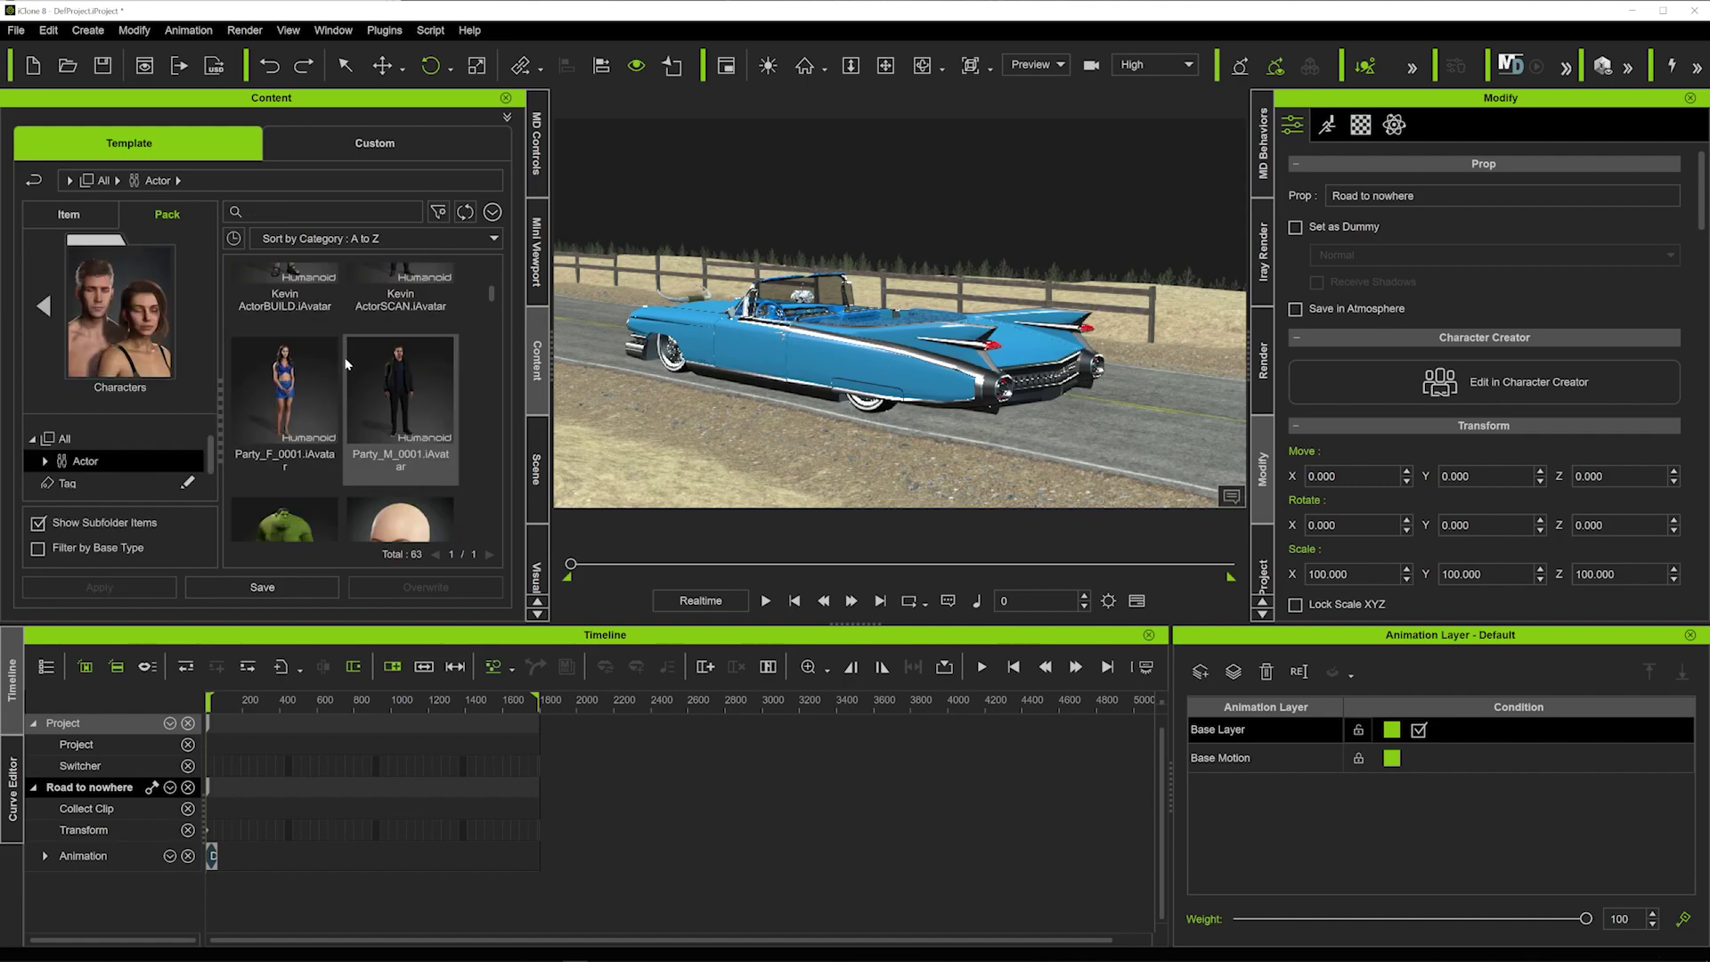
{"action": "scroll", "coordinate": [361, 370], "scroll_direction": "down", "scroll_amount": 4}
{"action": "double_click", "coordinate": [361, 370]}
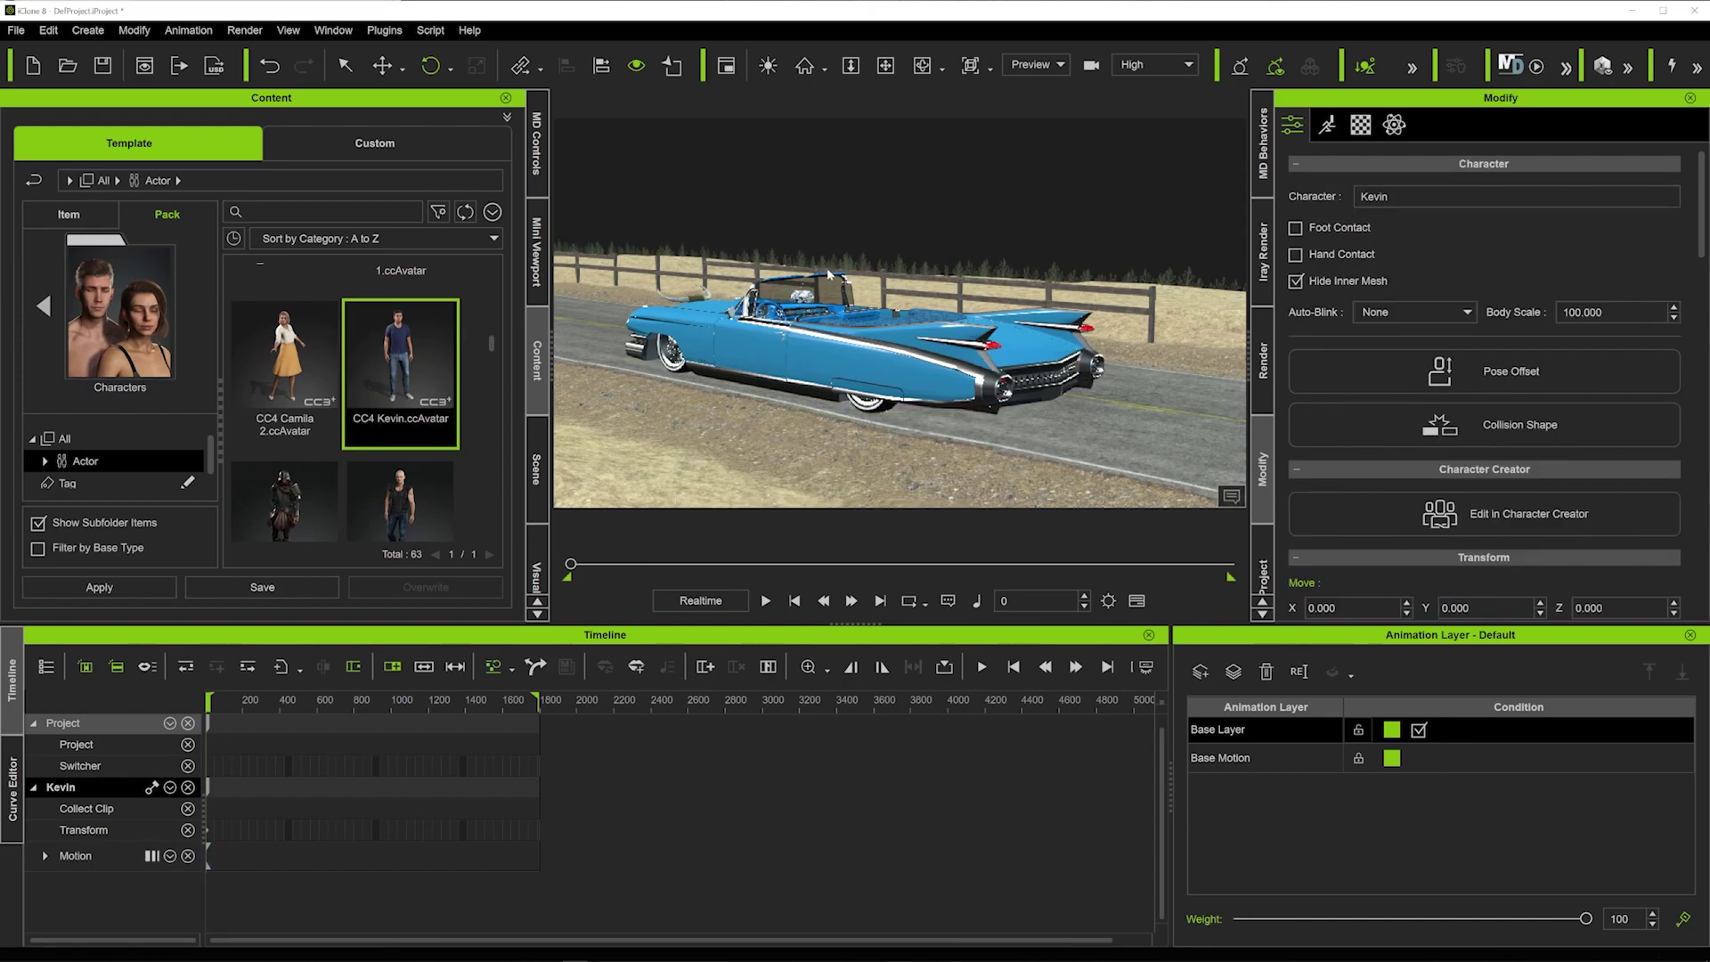
Align Kevin's X, Y and Z position to the Cadillac, using the pivot as the reference point.
{"action": "right_click", "coordinate": [825, 237]}
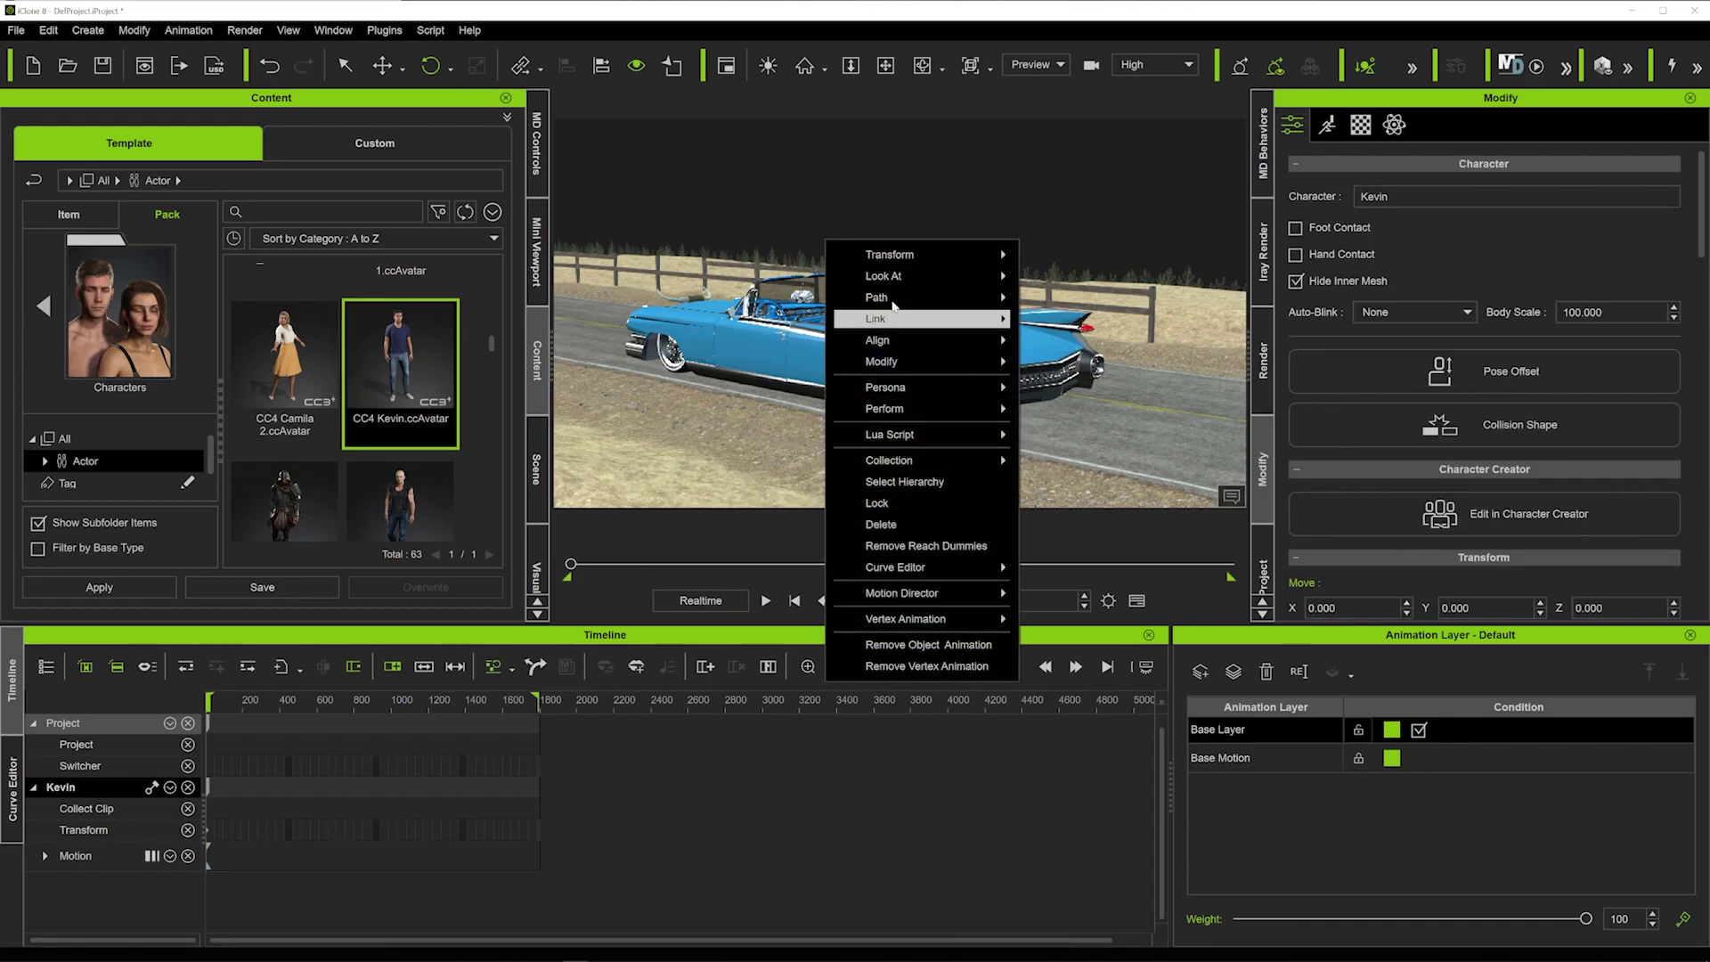
{"action": "mouse_move", "coordinate": [936, 338]}
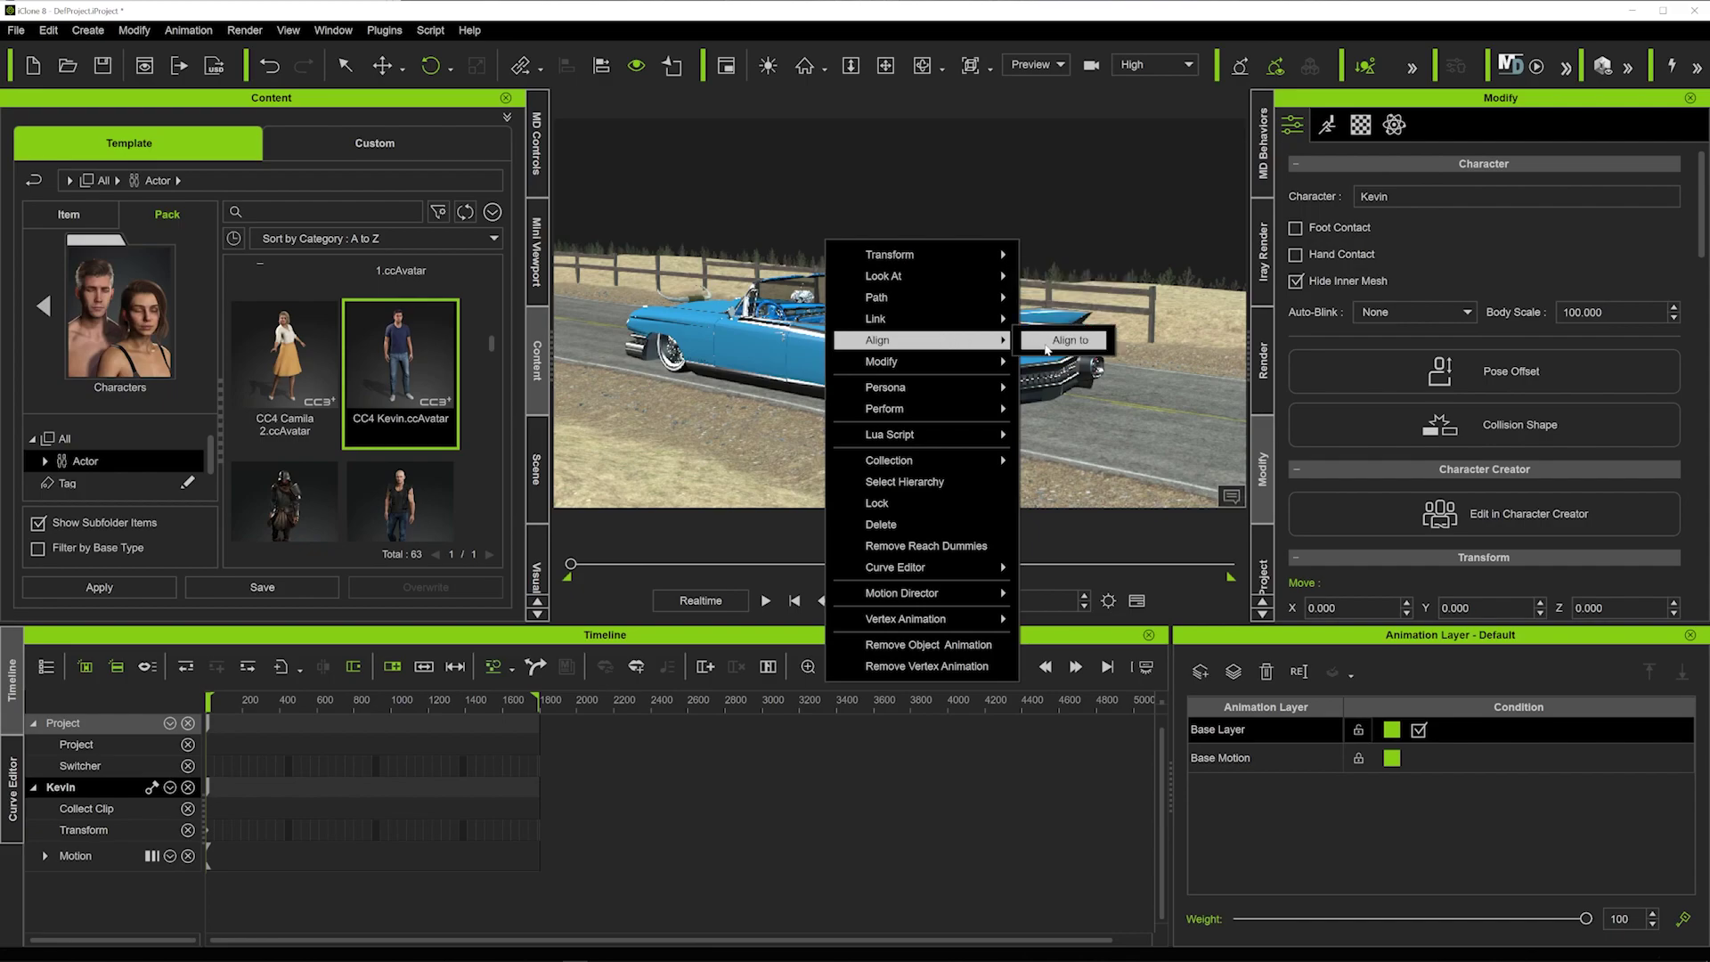
{"action": "left_click", "coordinate": [1054, 337]}
{"action": "left_click", "coordinate": [639, 364]}
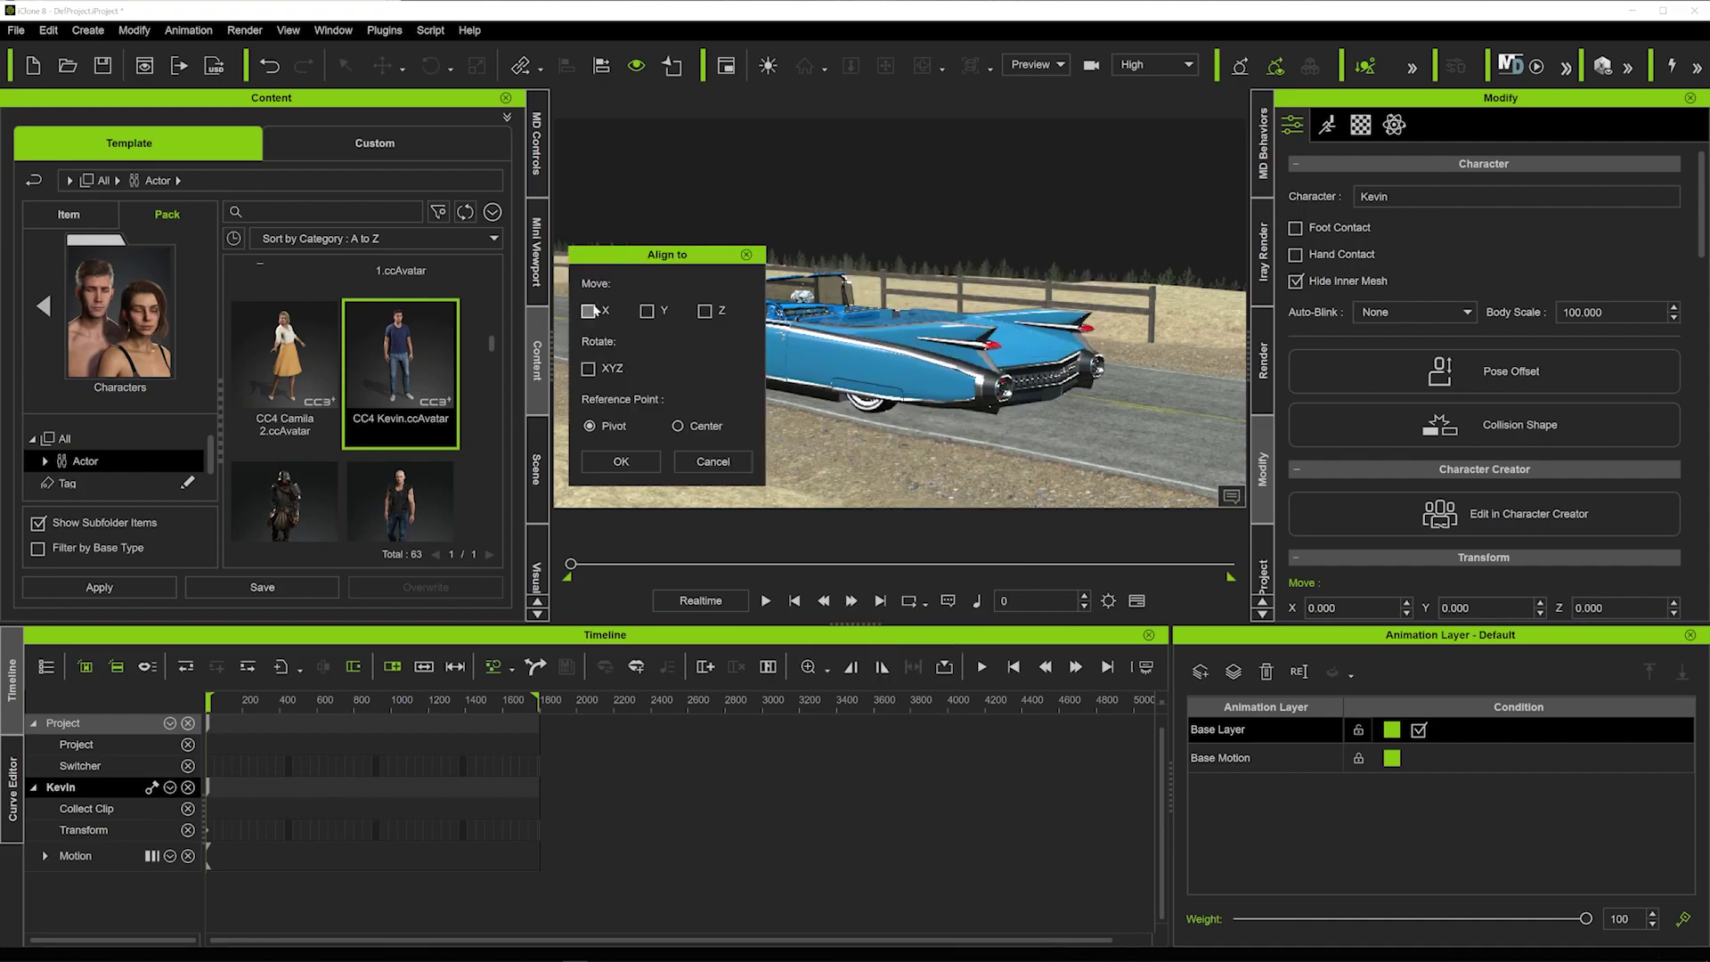
{"action": "left_click", "coordinate": [648, 311]}
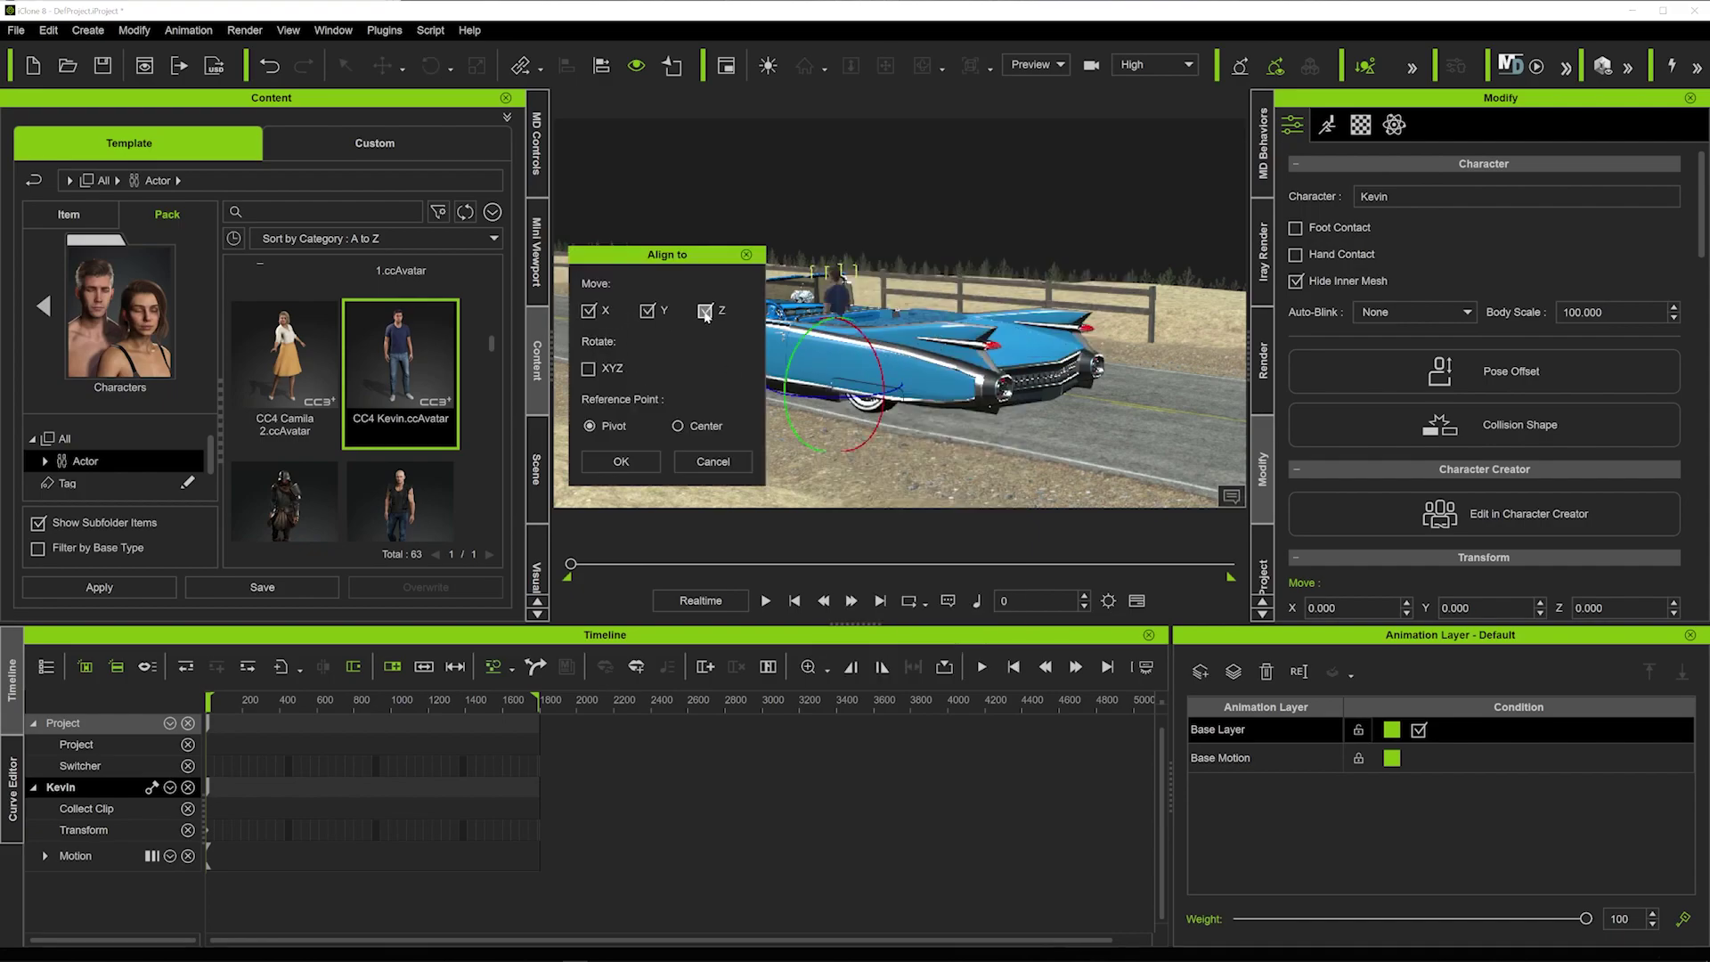
{"action": "left_click", "coordinate": [622, 460]}
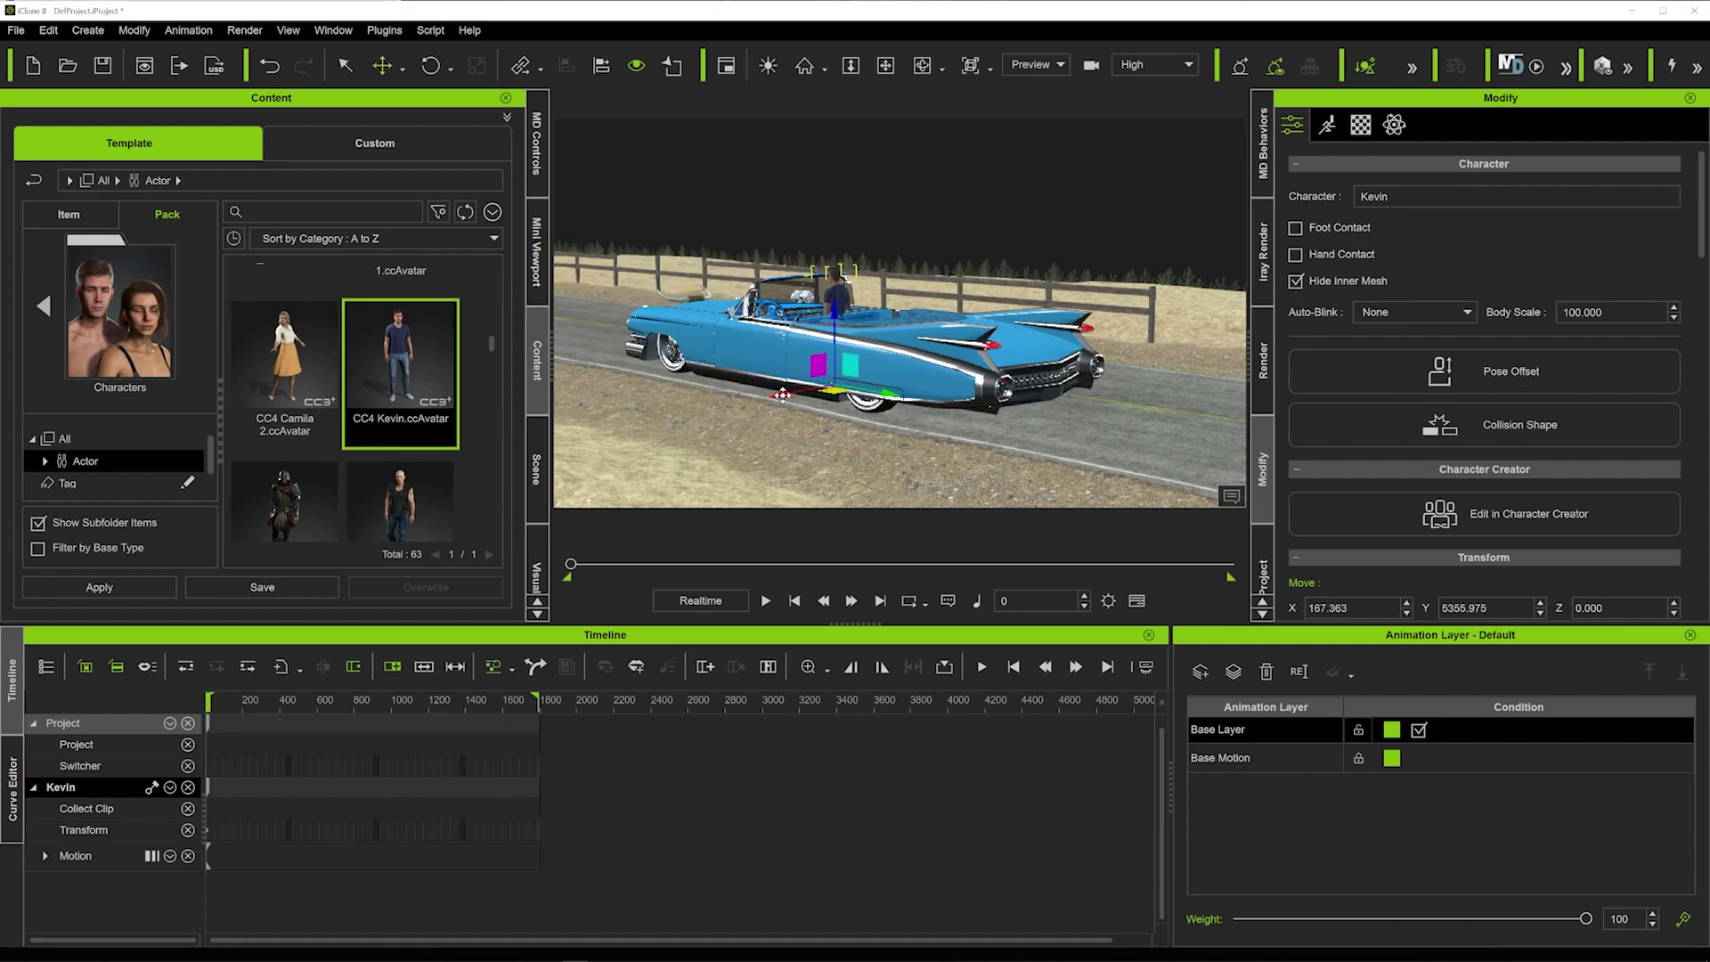
Move Kevin along X out of the car to stand beside it, at about X 368.
{"action": "mouse_move", "coordinate": [782, 395]}
{"action": "right_mouse_down"}
{"action": "mouse_move", "coordinate": [792, 419]}
{"action": "mouse_move", "coordinate": [801, 400]}
{"action": "right_mouse_up"}
{"action": "scroll", "coordinate": [793, 405], "scroll_direction": "up", "scroll_amount": 3}
{"action": "left_click_drag", "start_coordinate": [796, 404], "coordinate": [869, 522]}
Scale the Cadillac 1959 Eldorado down uniformly to about 75.7 percent to match Kevin's size.
{"action": "right_click_drag", "start_coordinate": [872, 481], "coordinate": [882, 364]}
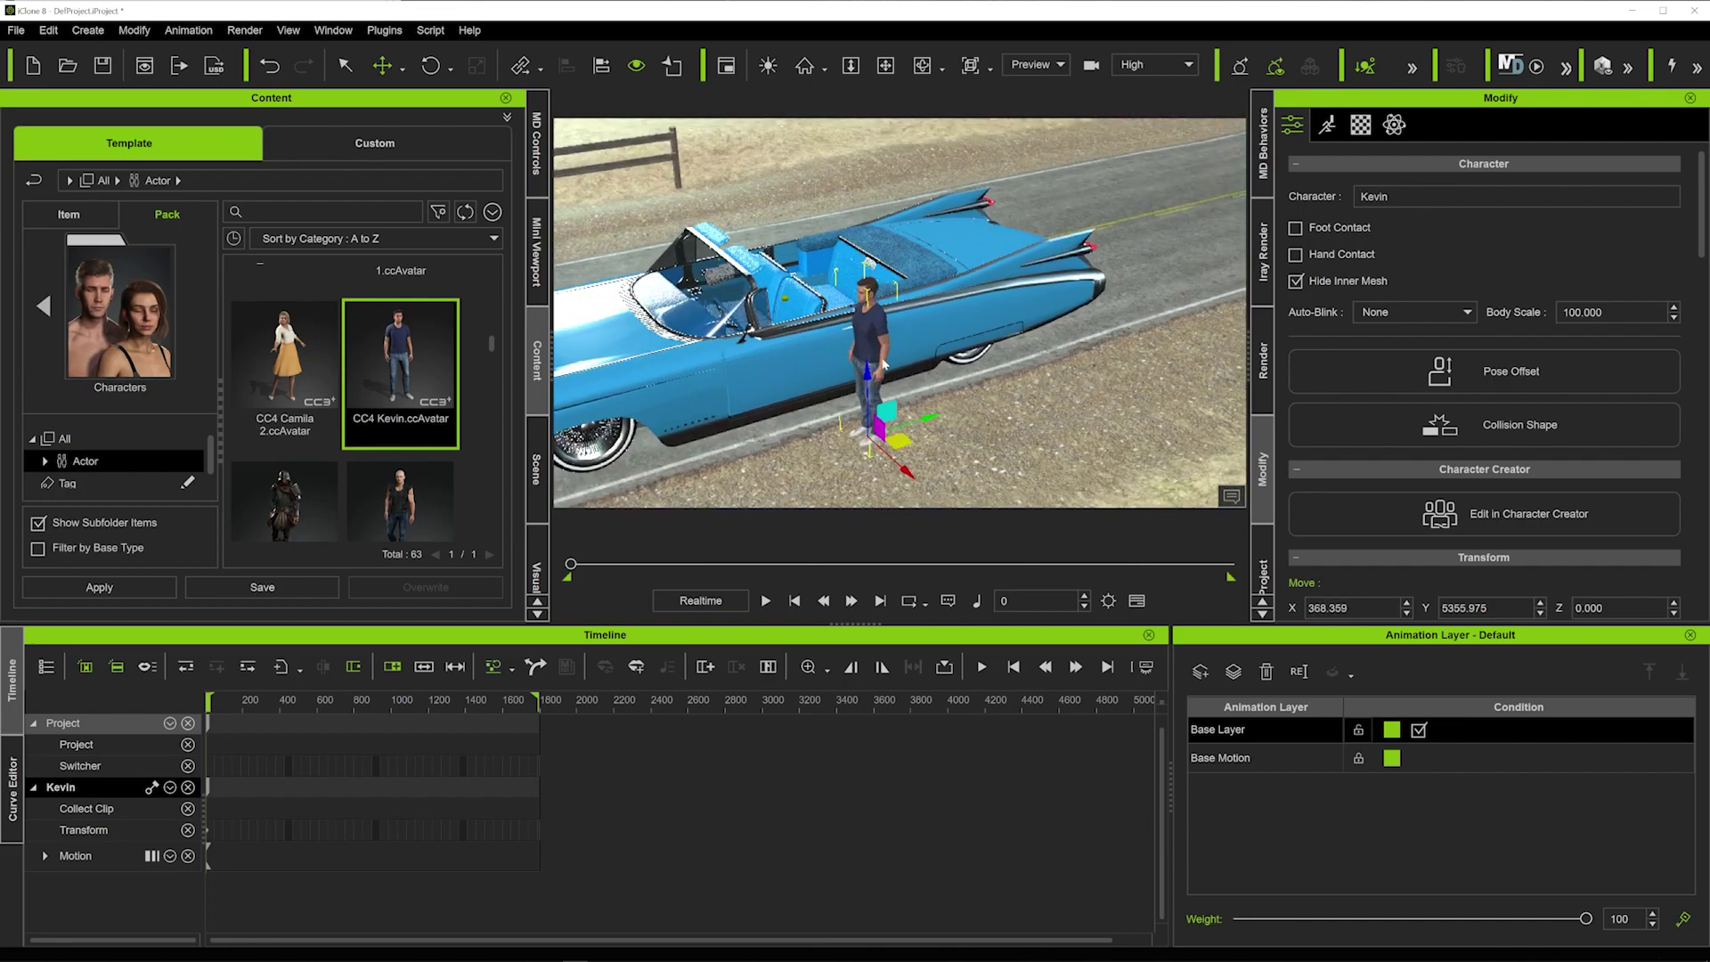
{"action": "left_click", "coordinate": [798, 335]}
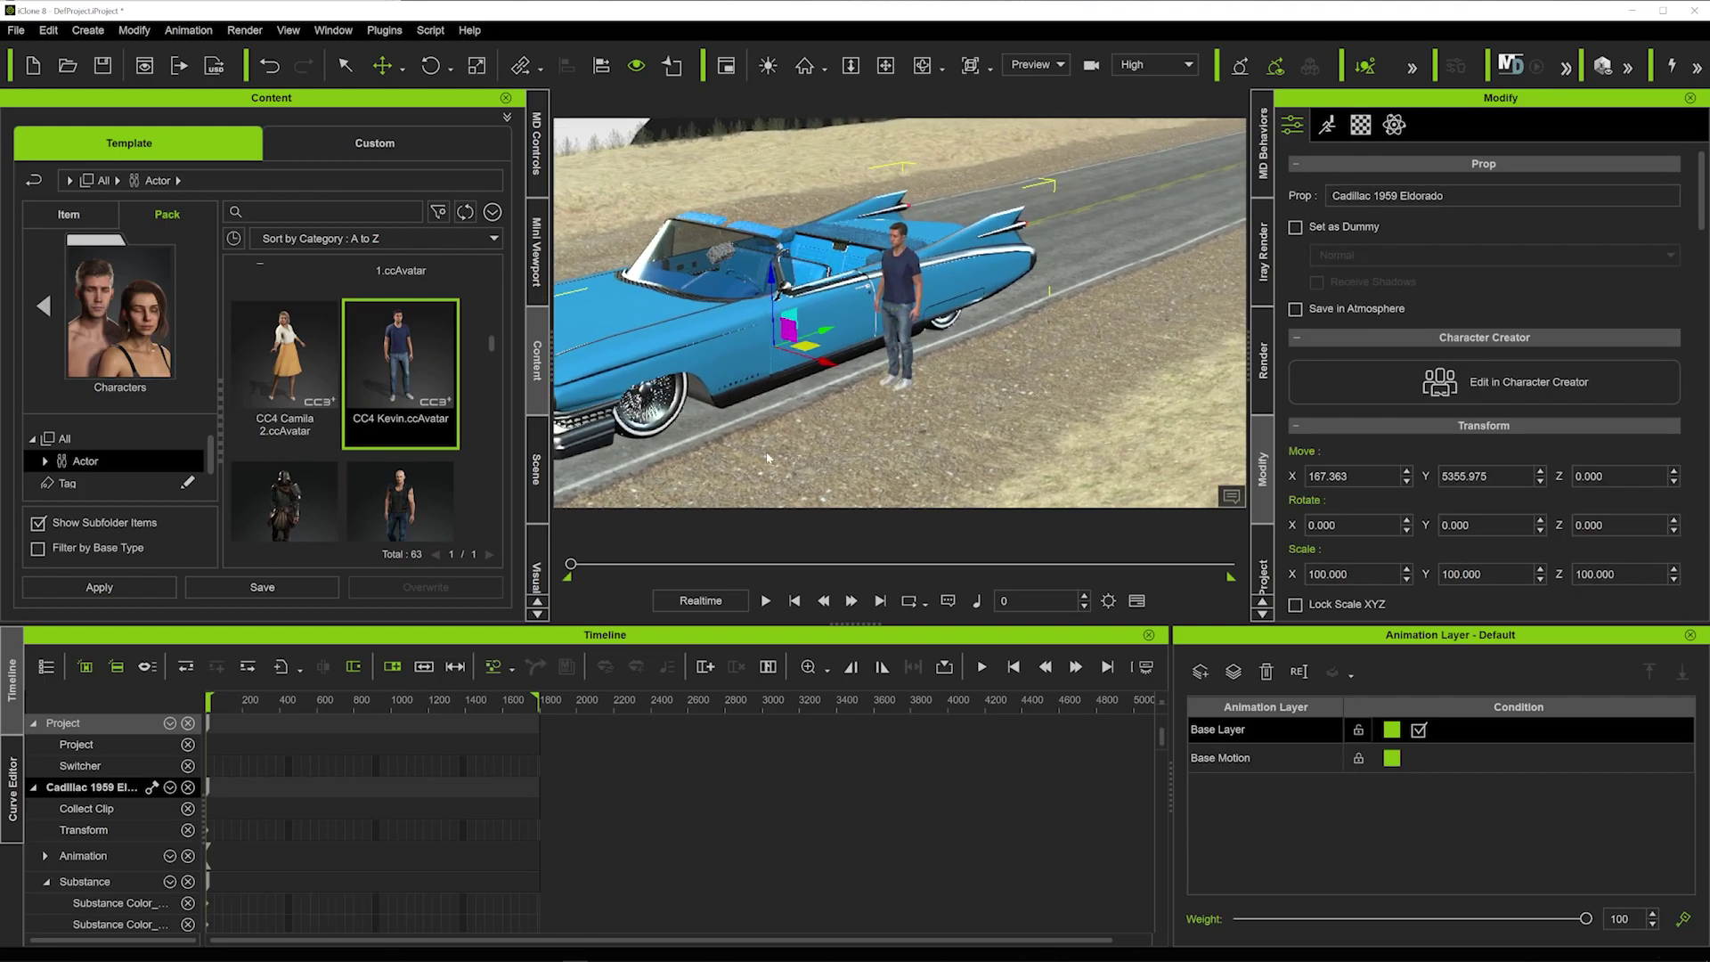
{"action": "key", "text": "r"}
{"action": "left_click_drag", "start_coordinate": [763, 355], "coordinate": [713, 391]}
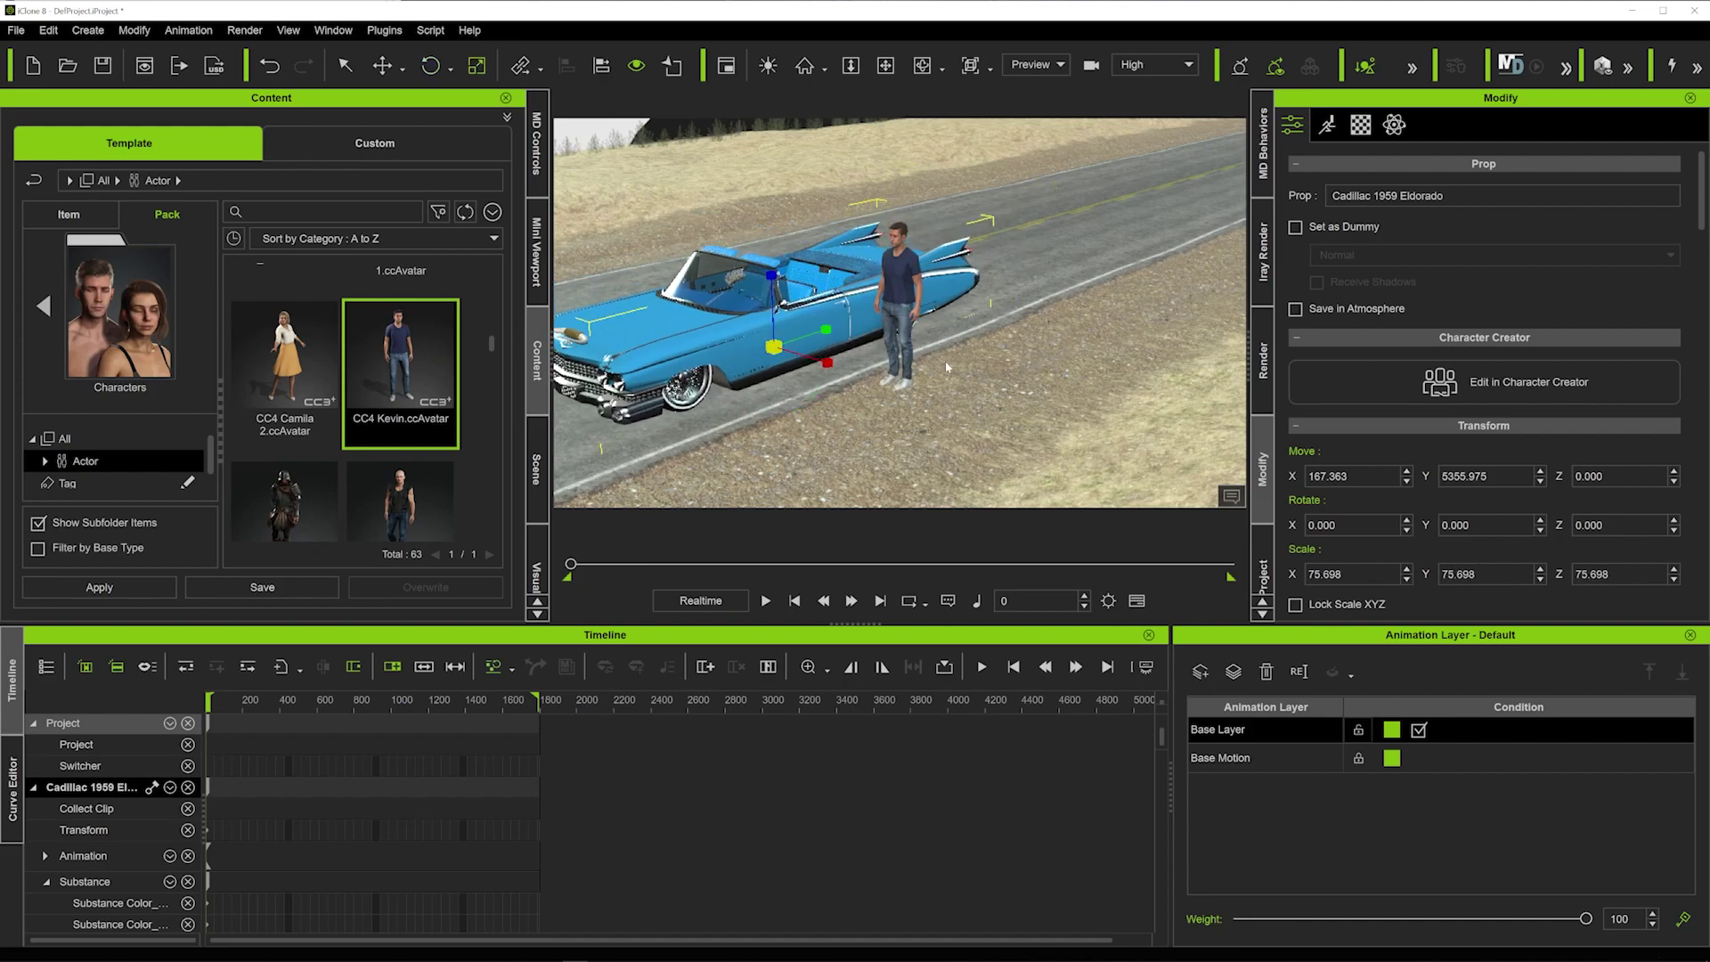
Open Kevin in Edit Motion Layer and shift his hips down and backward into a crouch.
{"action": "right_click_drag", "start_coordinate": [944, 361], "coordinate": [931, 353], "text": "alt"}
{"action": "left_click", "coordinate": [758, 272]}
{"action": "right_click_drag", "start_coordinate": [758, 272], "coordinate": [844, 418]}
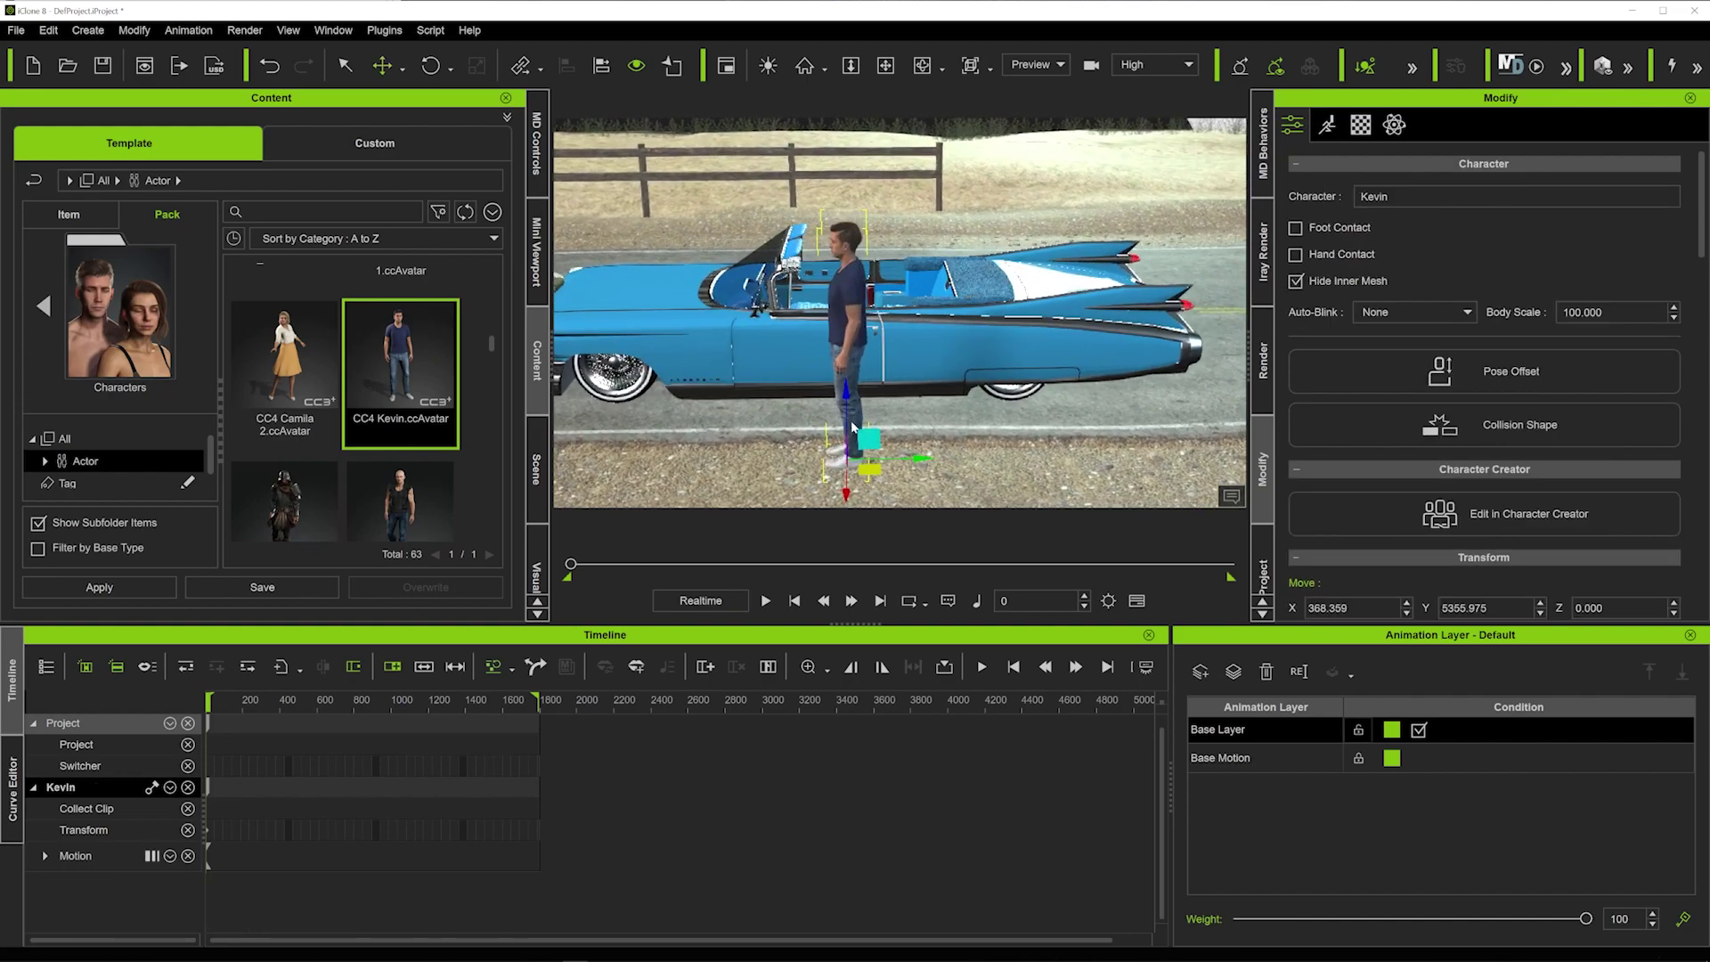
{"action": "double_click", "coordinate": [850, 439]}
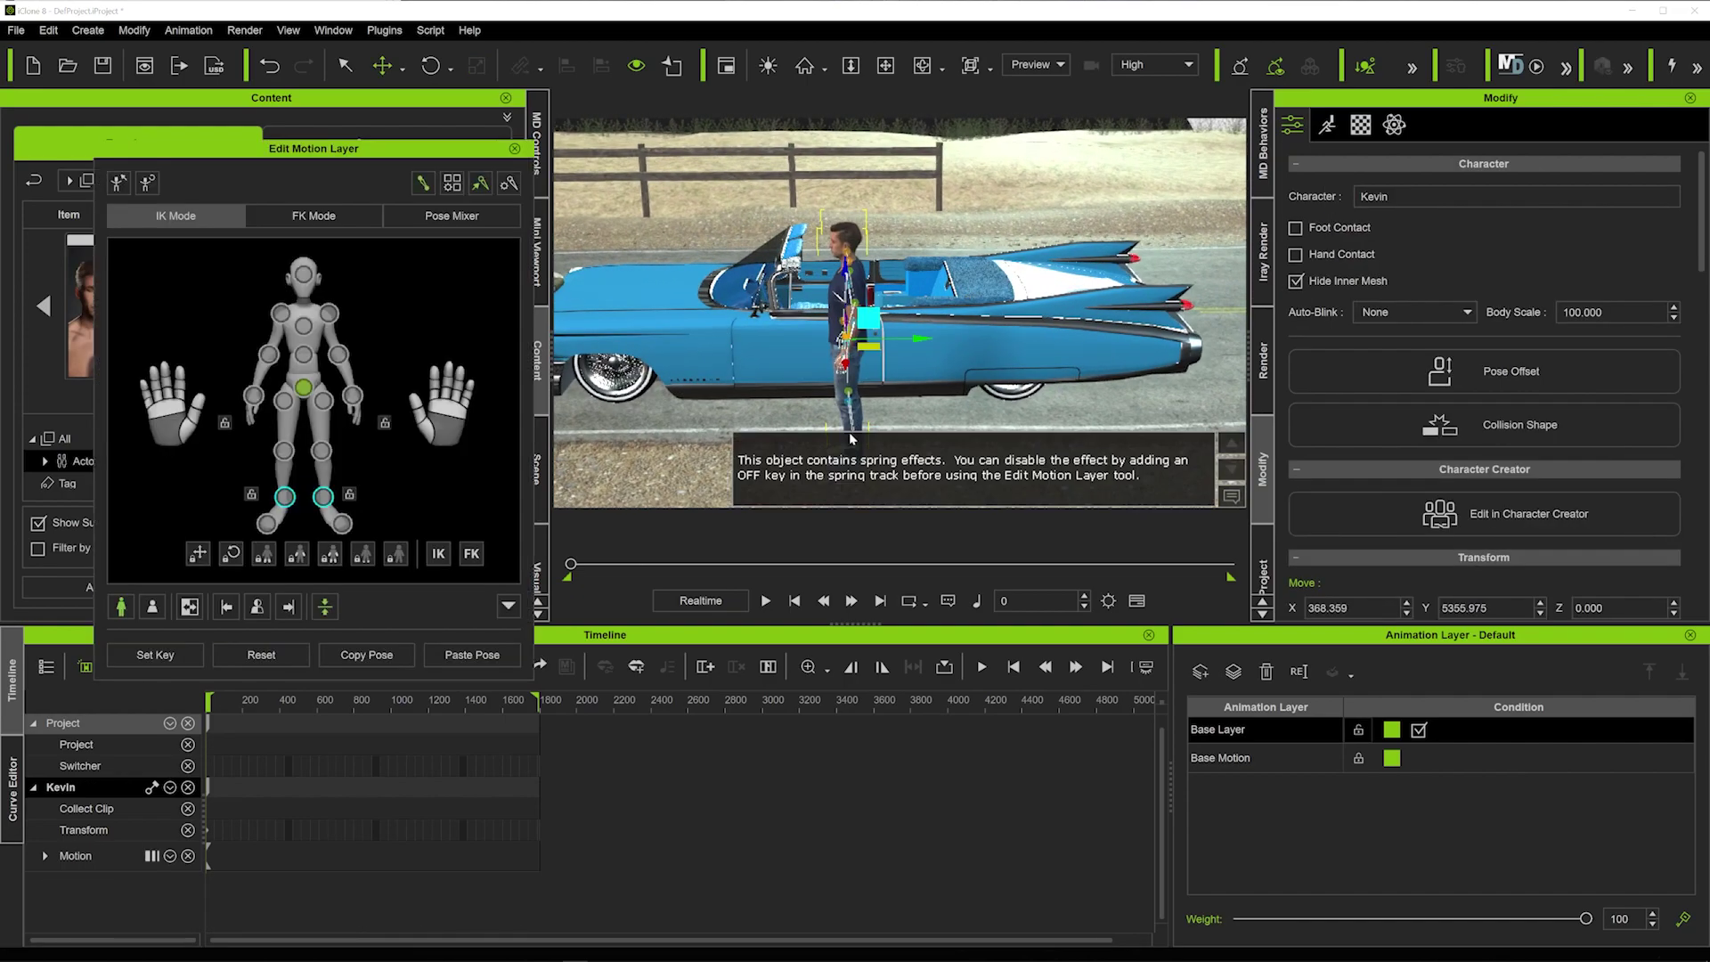
{"action": "left_click_drag", "start_coordinate": [844, 261], "coordinate": [853, 340]}
{"action": "left_click_drag", "start_coordinate": [926, 409], "coordinate": [1028, 410]}
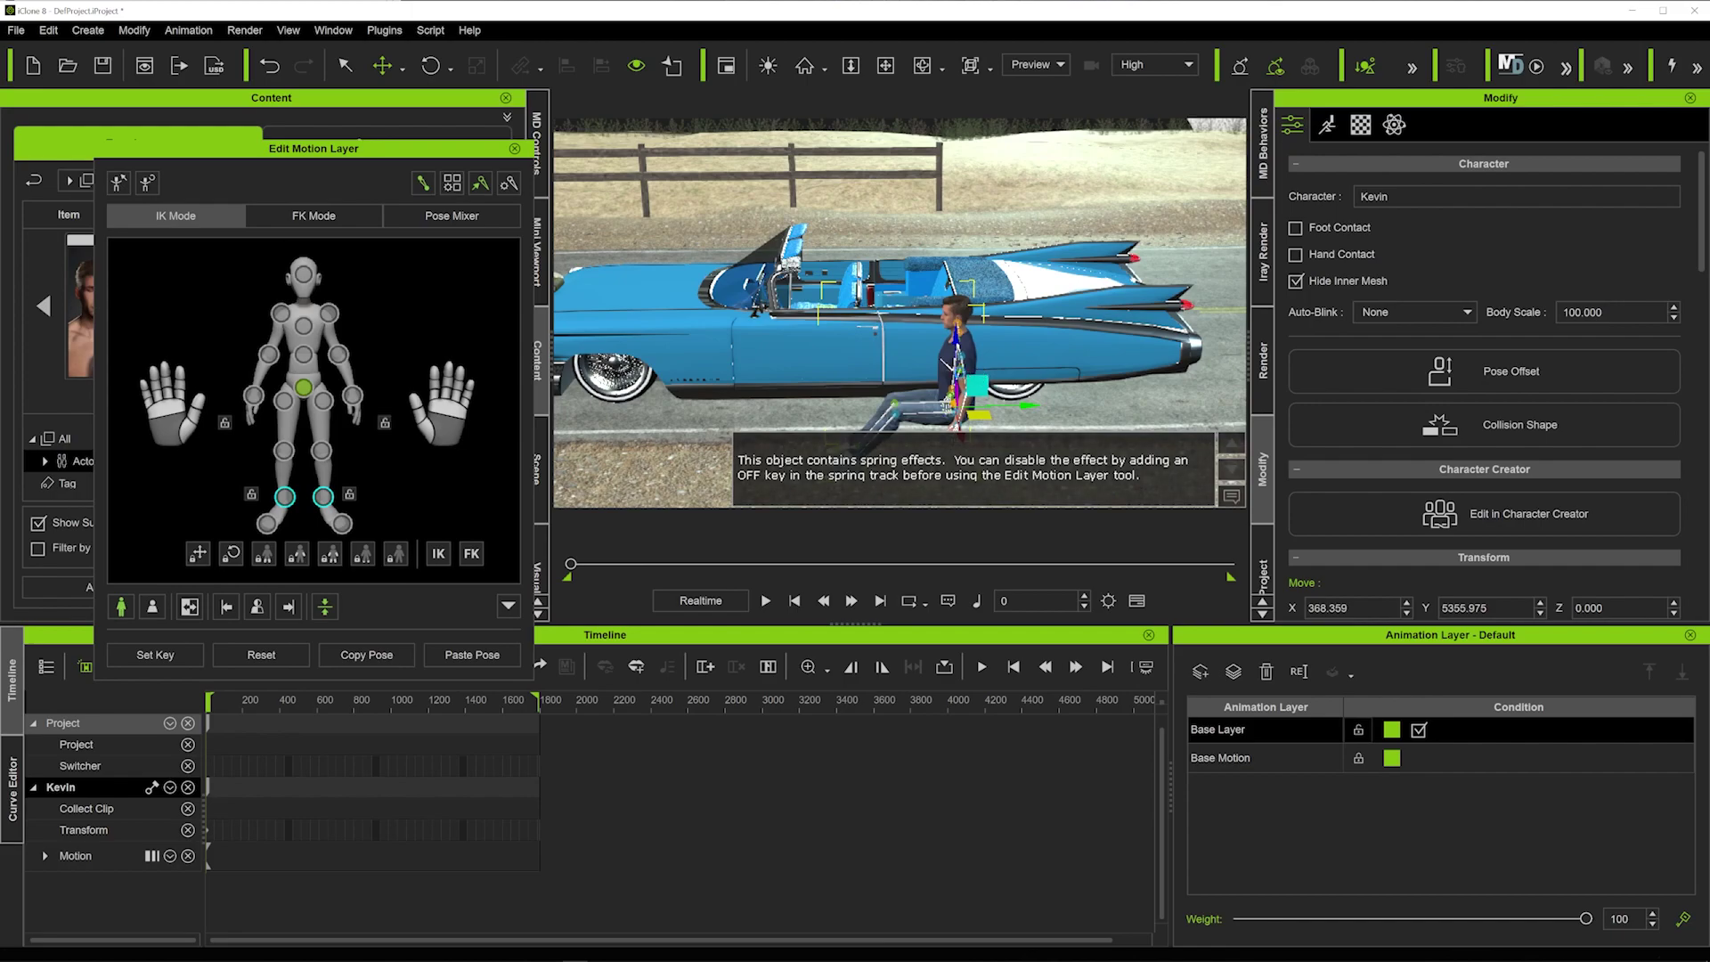
Rotate Kevin's body joints into a seated pose with the legs stretched forward, and finish the pose editing.
{"action": "left_click", "coordinate": [1231, 500]}
{"action": "key", "text": "e"}
{"action": "left_click_drag", "start_coordinate": [918, 359], "coordinate": [927, 356]}
{"action": "left_click", "coordinate": [320, 332]}
{"action": "left_click_drag", "start_coordinate": [908, 304], "coordinate": [900, 314]}
{"action": "key", "text": "b"}
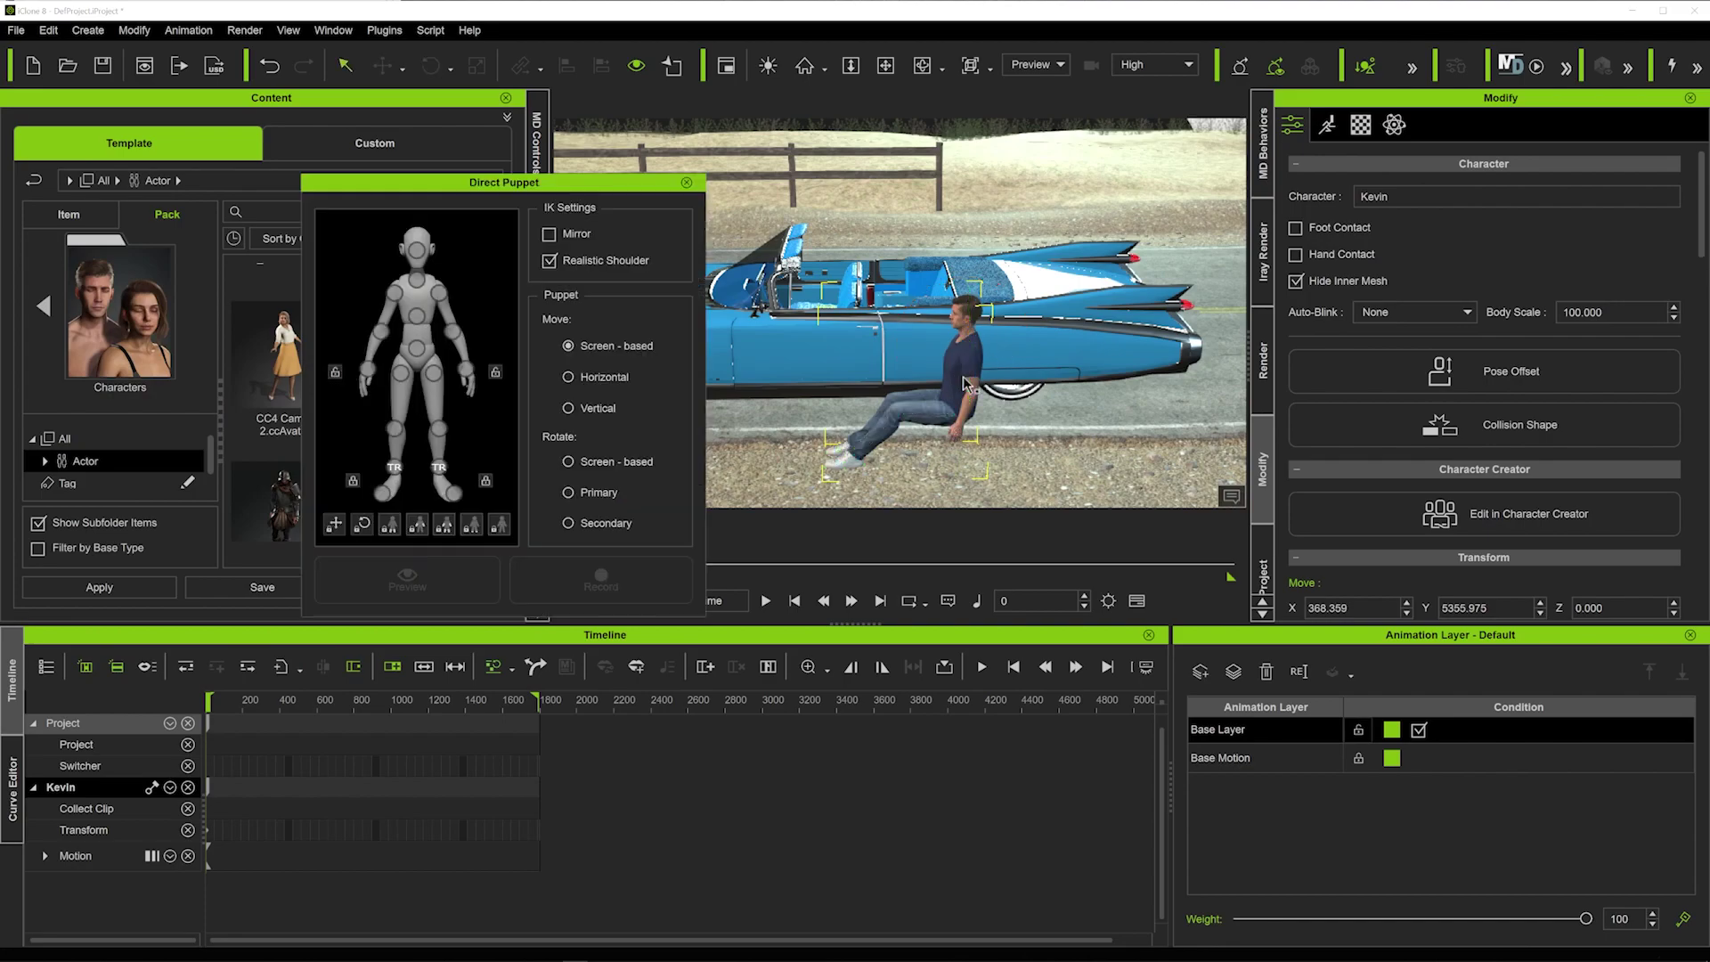
{"action": "left_click", "coordinate": [685, 181]}
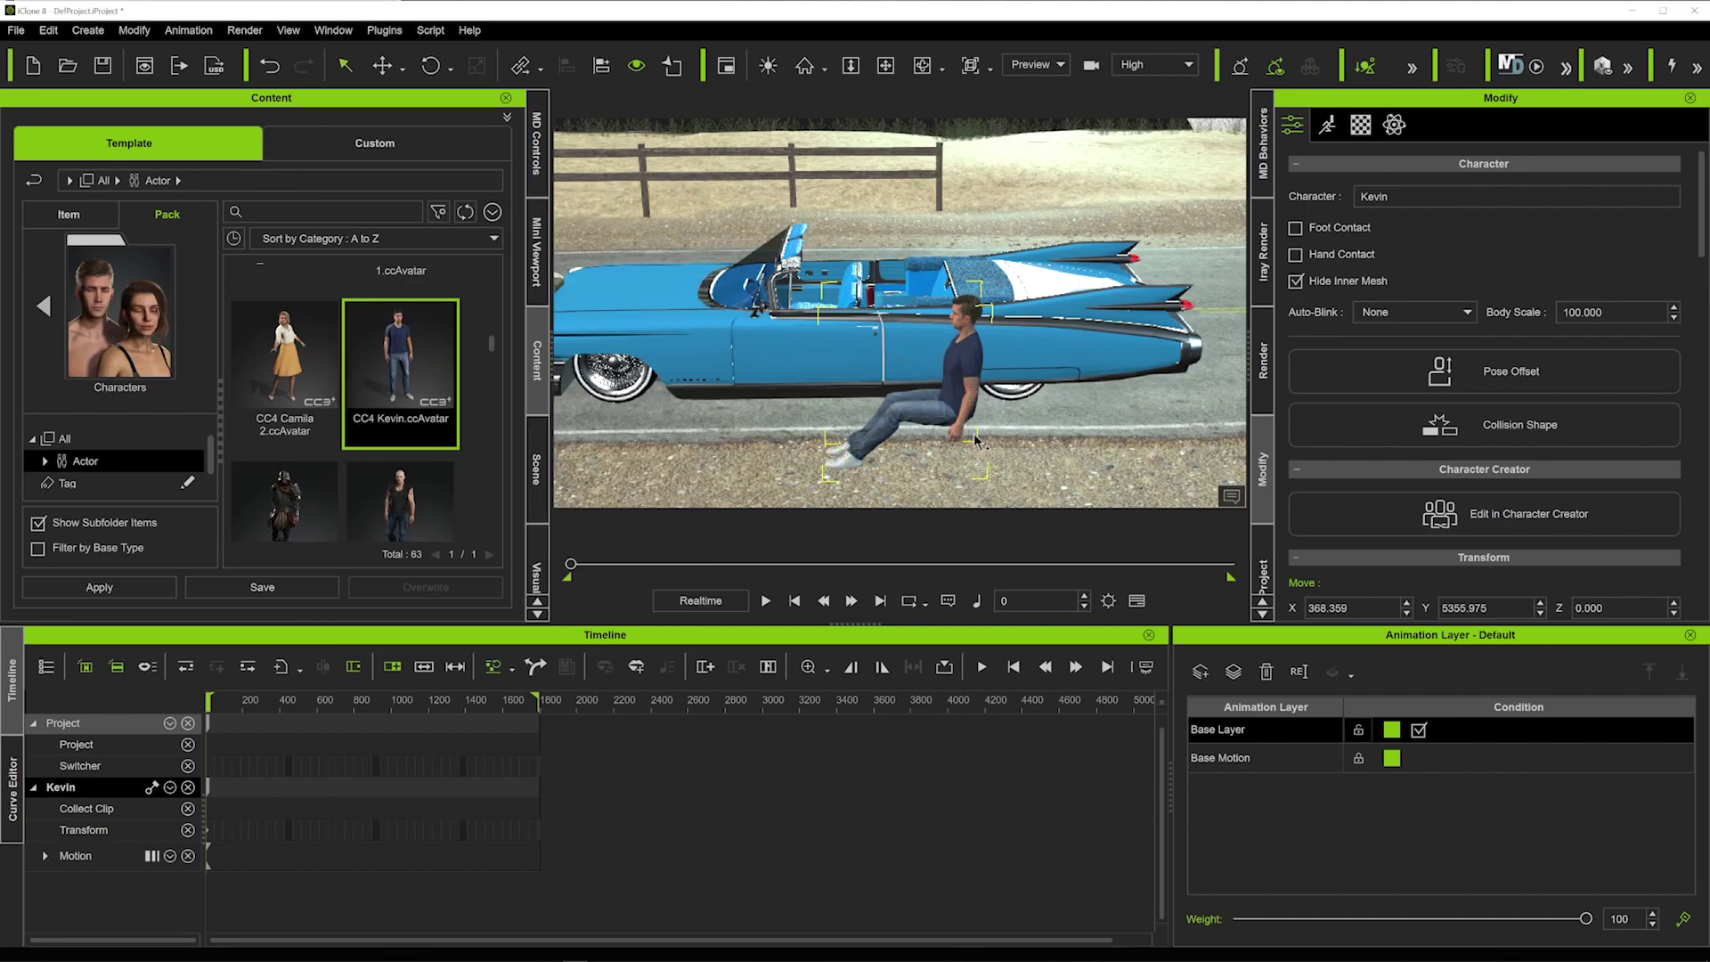
Move Kevin into the Cadillac's driver's seat behind the steering wheel, at about X 205 and Y 5248.
{"action": "left_click", "coordinate": [945, 416]}
{"action": "left_click_drag", "start_coordinate": [869, 471], "coordinate": [739, 388]}
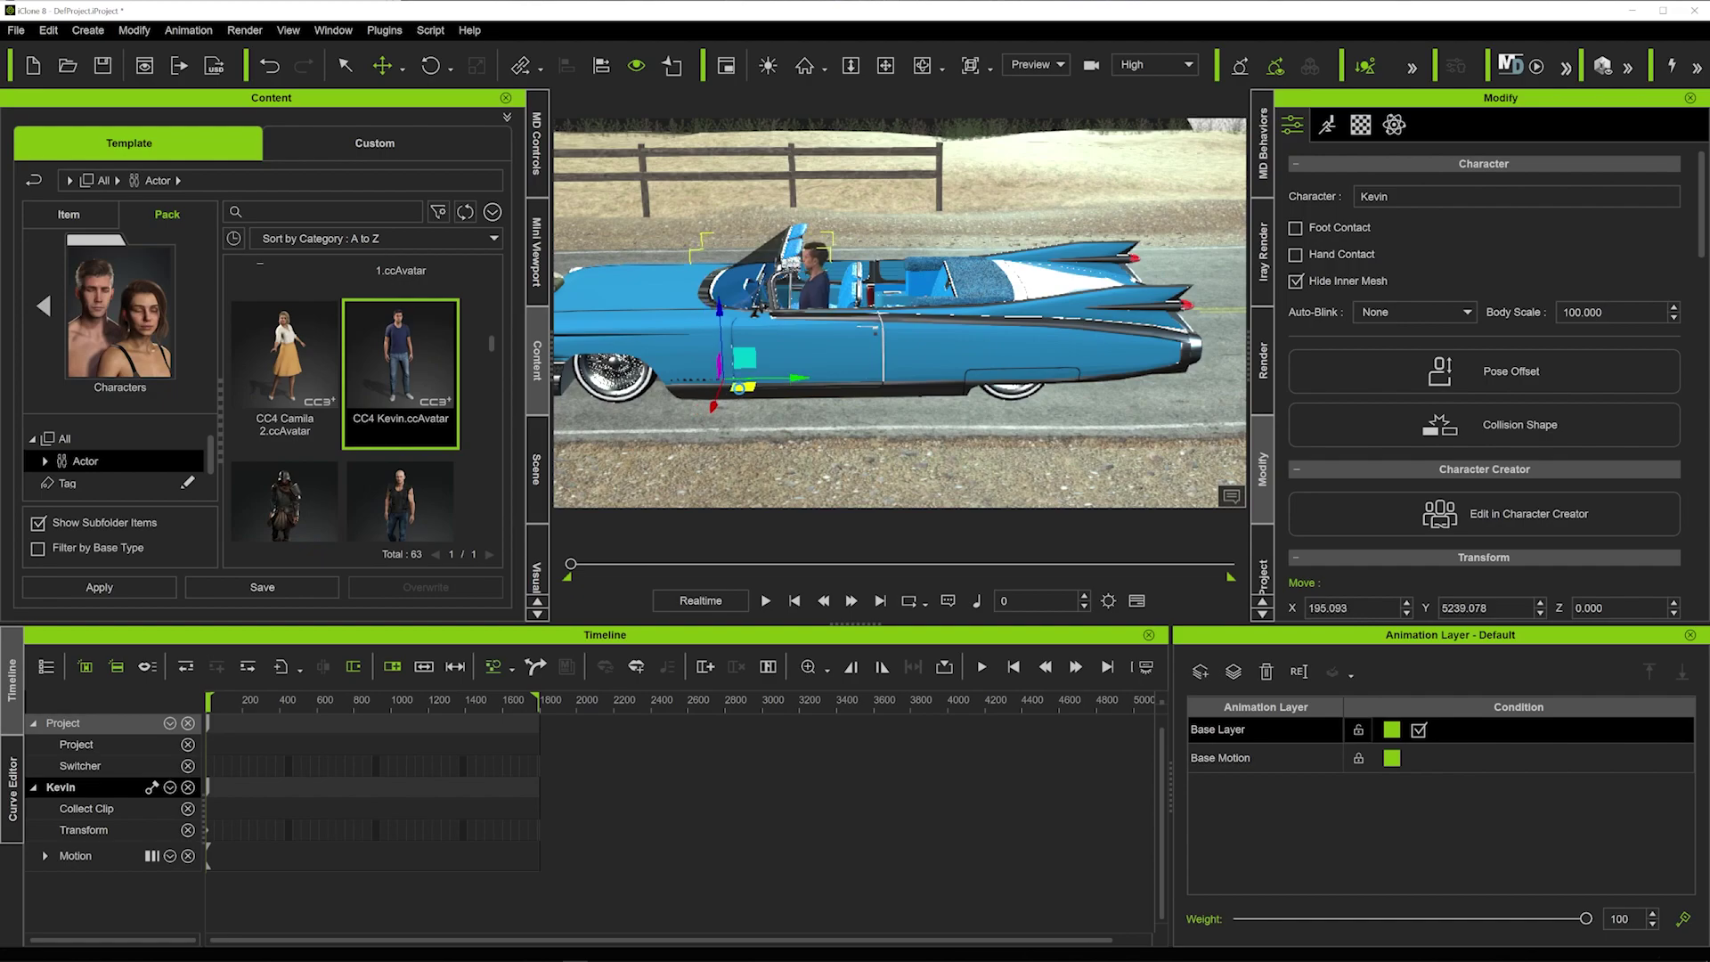
{"action": "scroll", "coordinate": [749, 388], "scroll_direction": "up", "scroll_amount": 3}
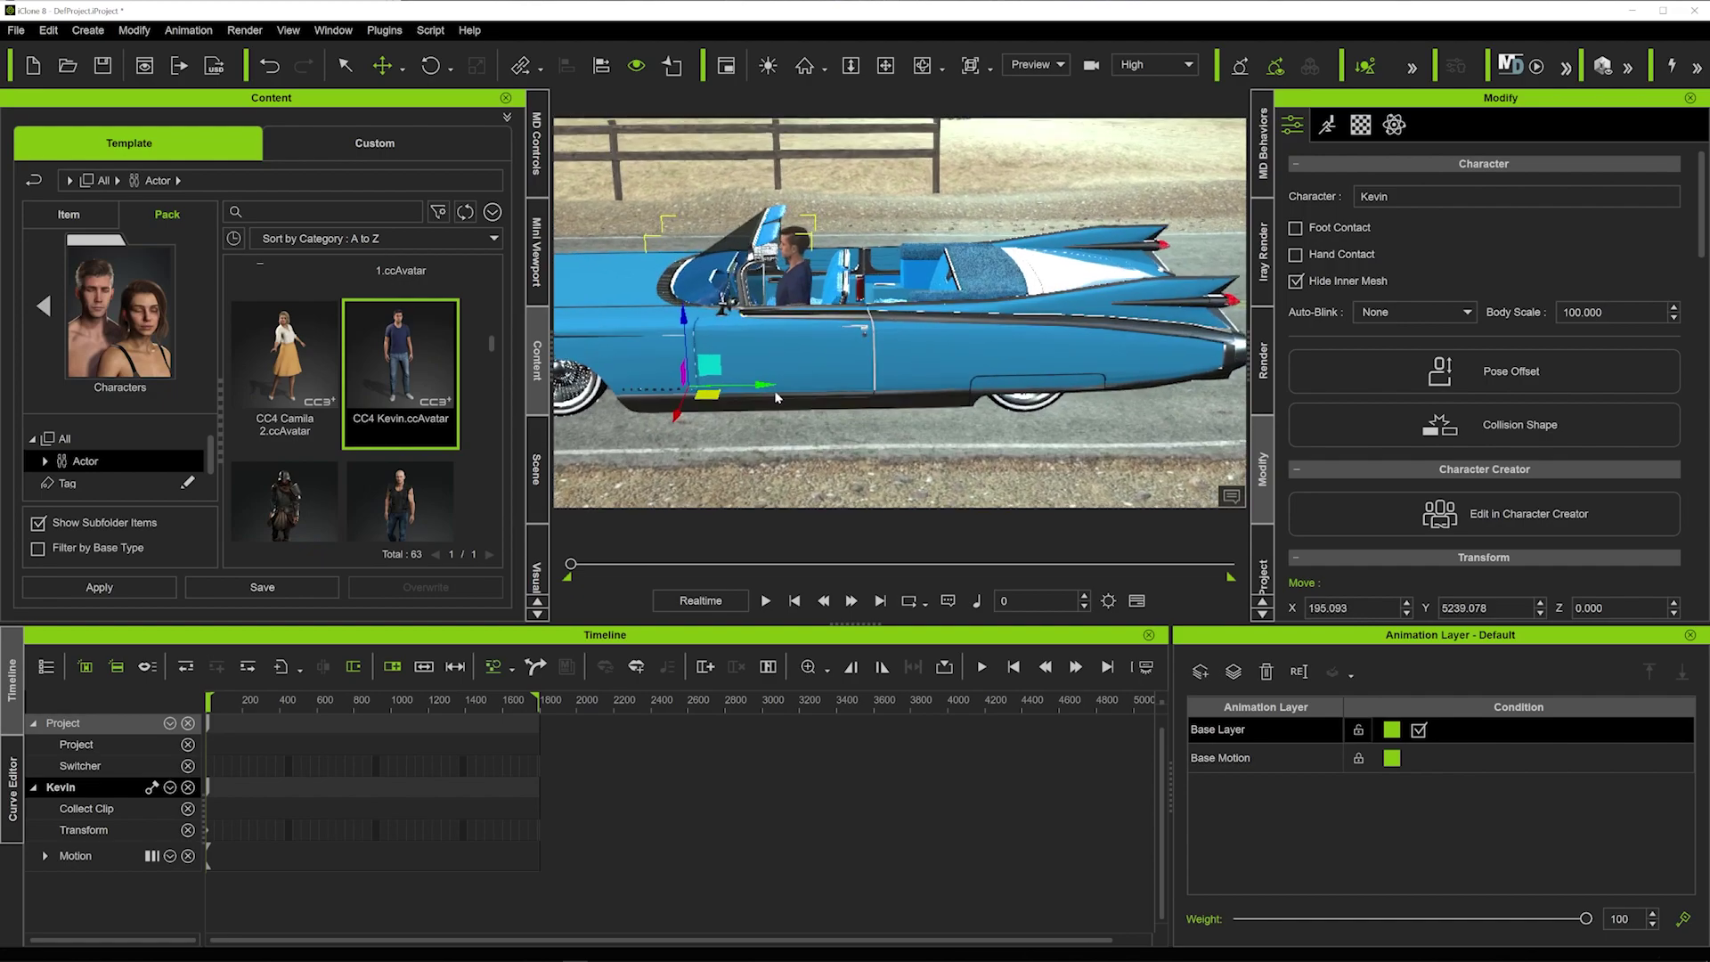
{"action": "scroll", "coordinate": [775, 397], "scroll_direction": "up", "scroll_amount": 3}
{"action": "middle_click_drag", "start_coordinate": [772, 381], "coordinate": [802, 480]}
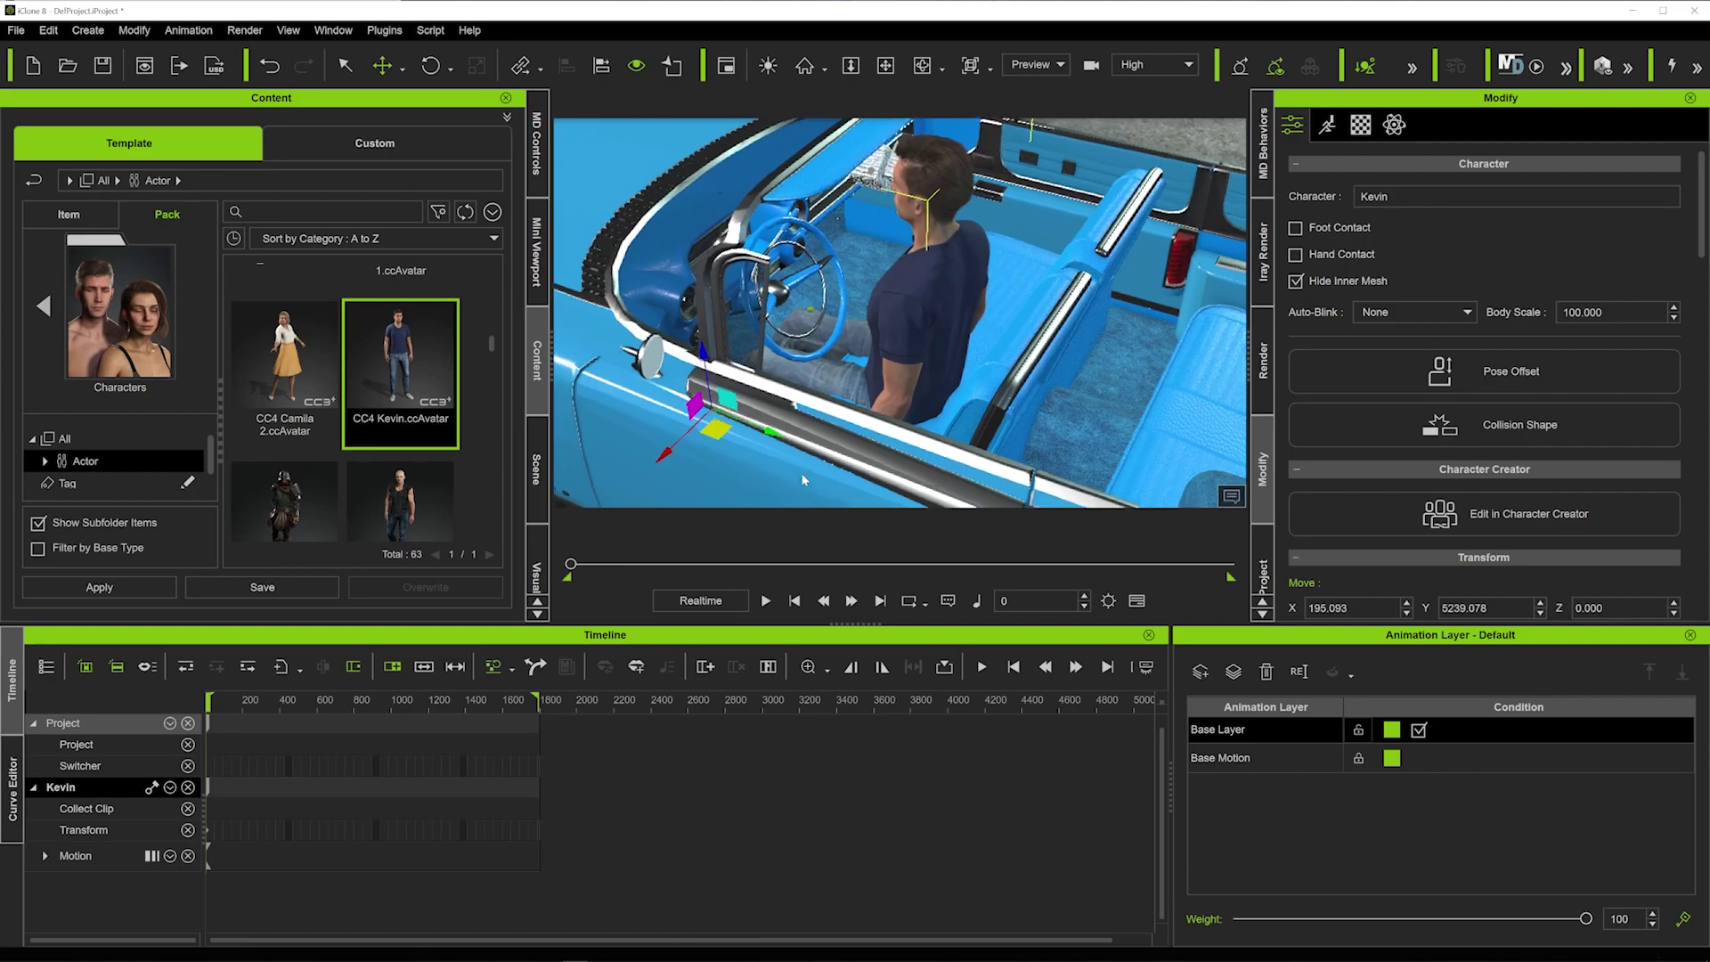
{"action": "right_click_drag", "start_coordinate": [803, 479], "coordinate": [811, 392]}
{"action": "left_click_drag", "start_coordinate": [811, 392], "coordinate": [797, 407]}
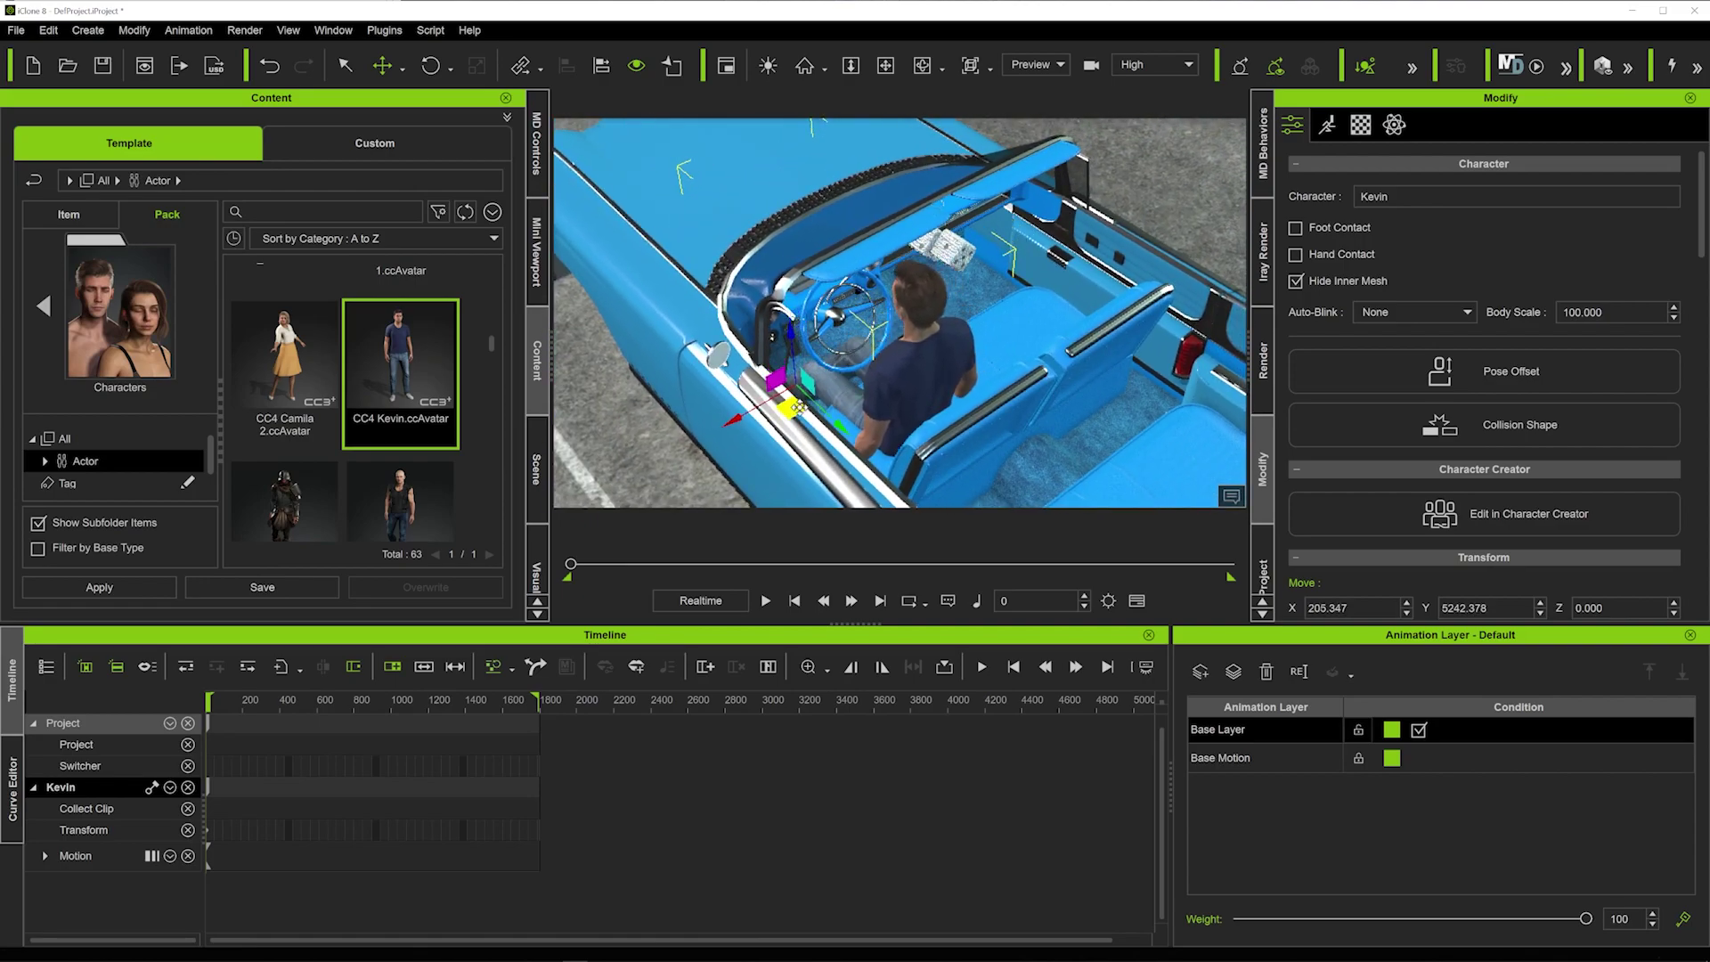
{"action": "right_click_drag", "start_coordinate": [797, 408], "coordinate": [711, 379]}
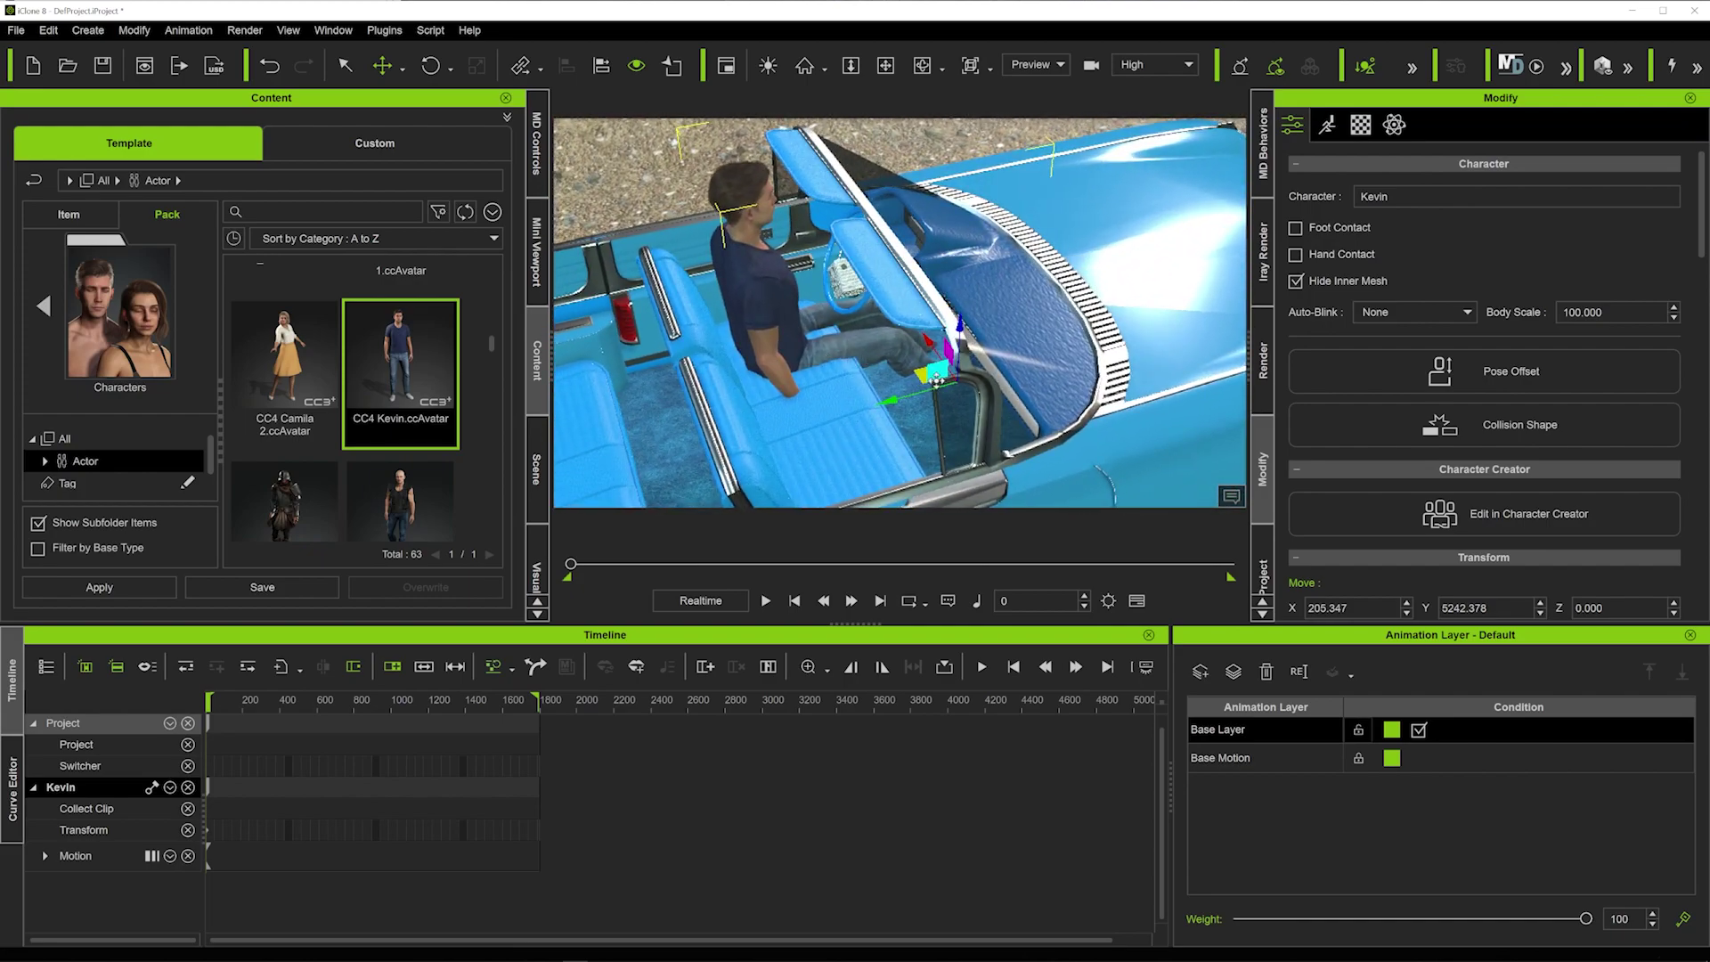
{"action": "left_click_drag", "start_coordinate": [889, 403], "coordinate": [875, 408]}
In Edit Motion Layer, turn on mirroring and rotate the shoulders so both arms reach toward the steering wheel.
{"action": "right_click_drag", "start_coordinate": [860, 296], "coordinate": [805, 383]}
{"action": "key", "text": "ctrl+m"}
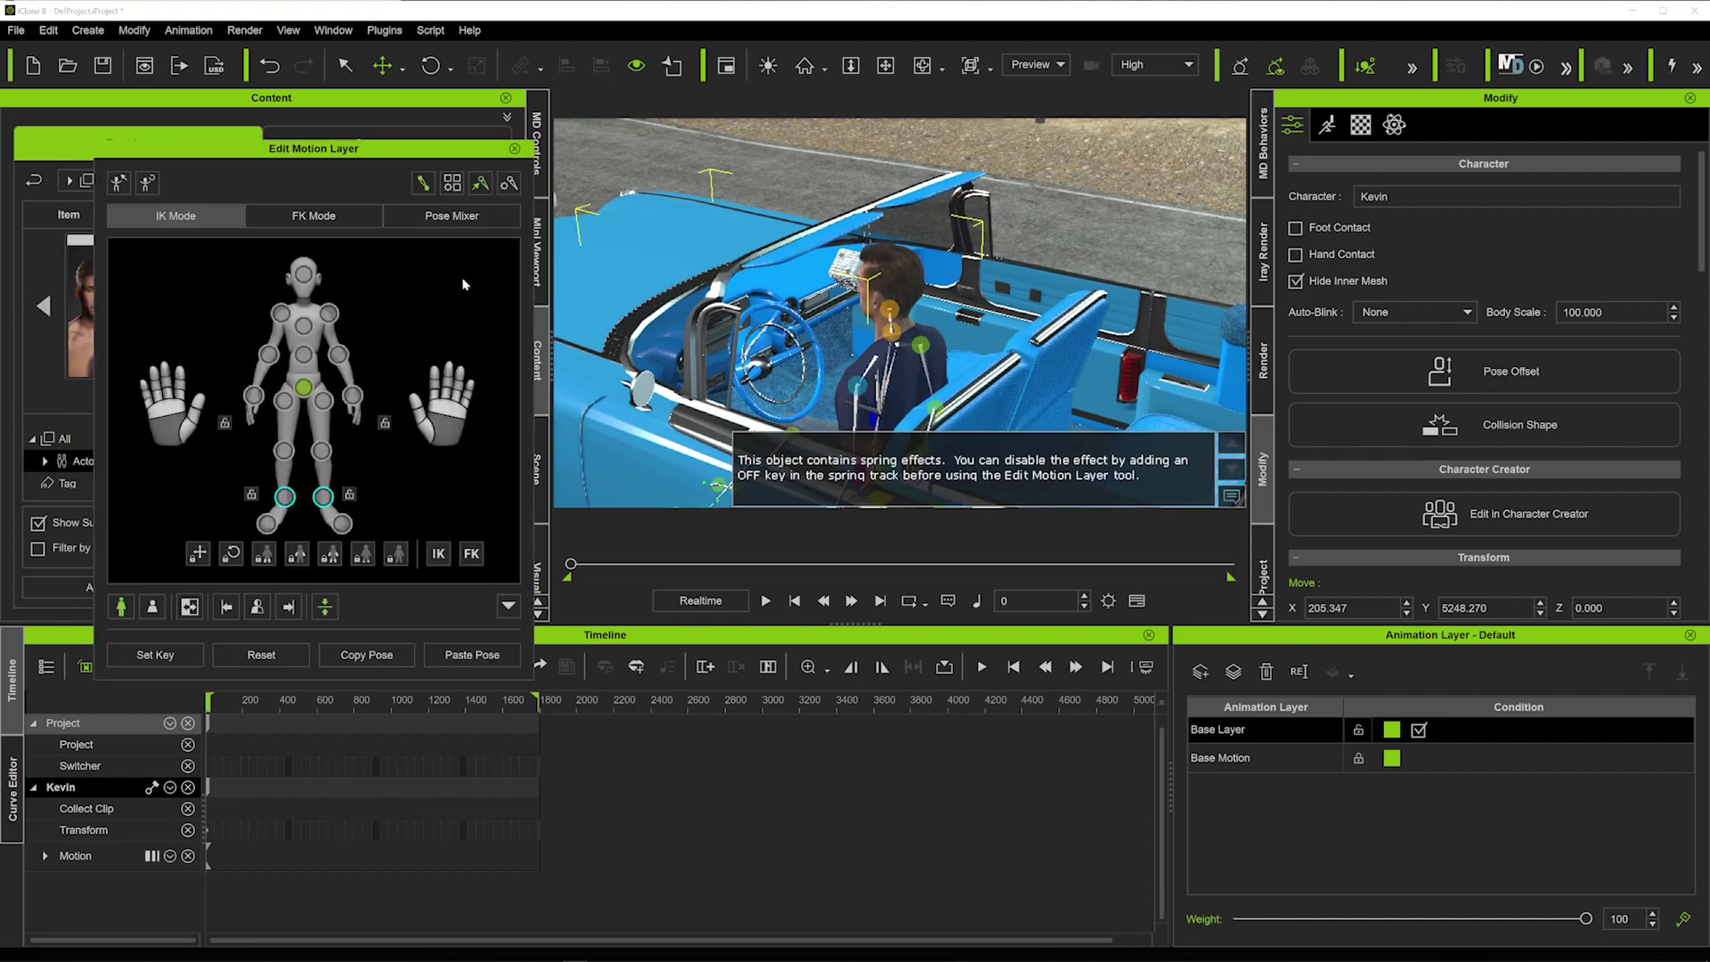
{"action": "left_click", "coordinate": [190, 607]}
{"action": "left_click", "coordinate": [329, 314]}
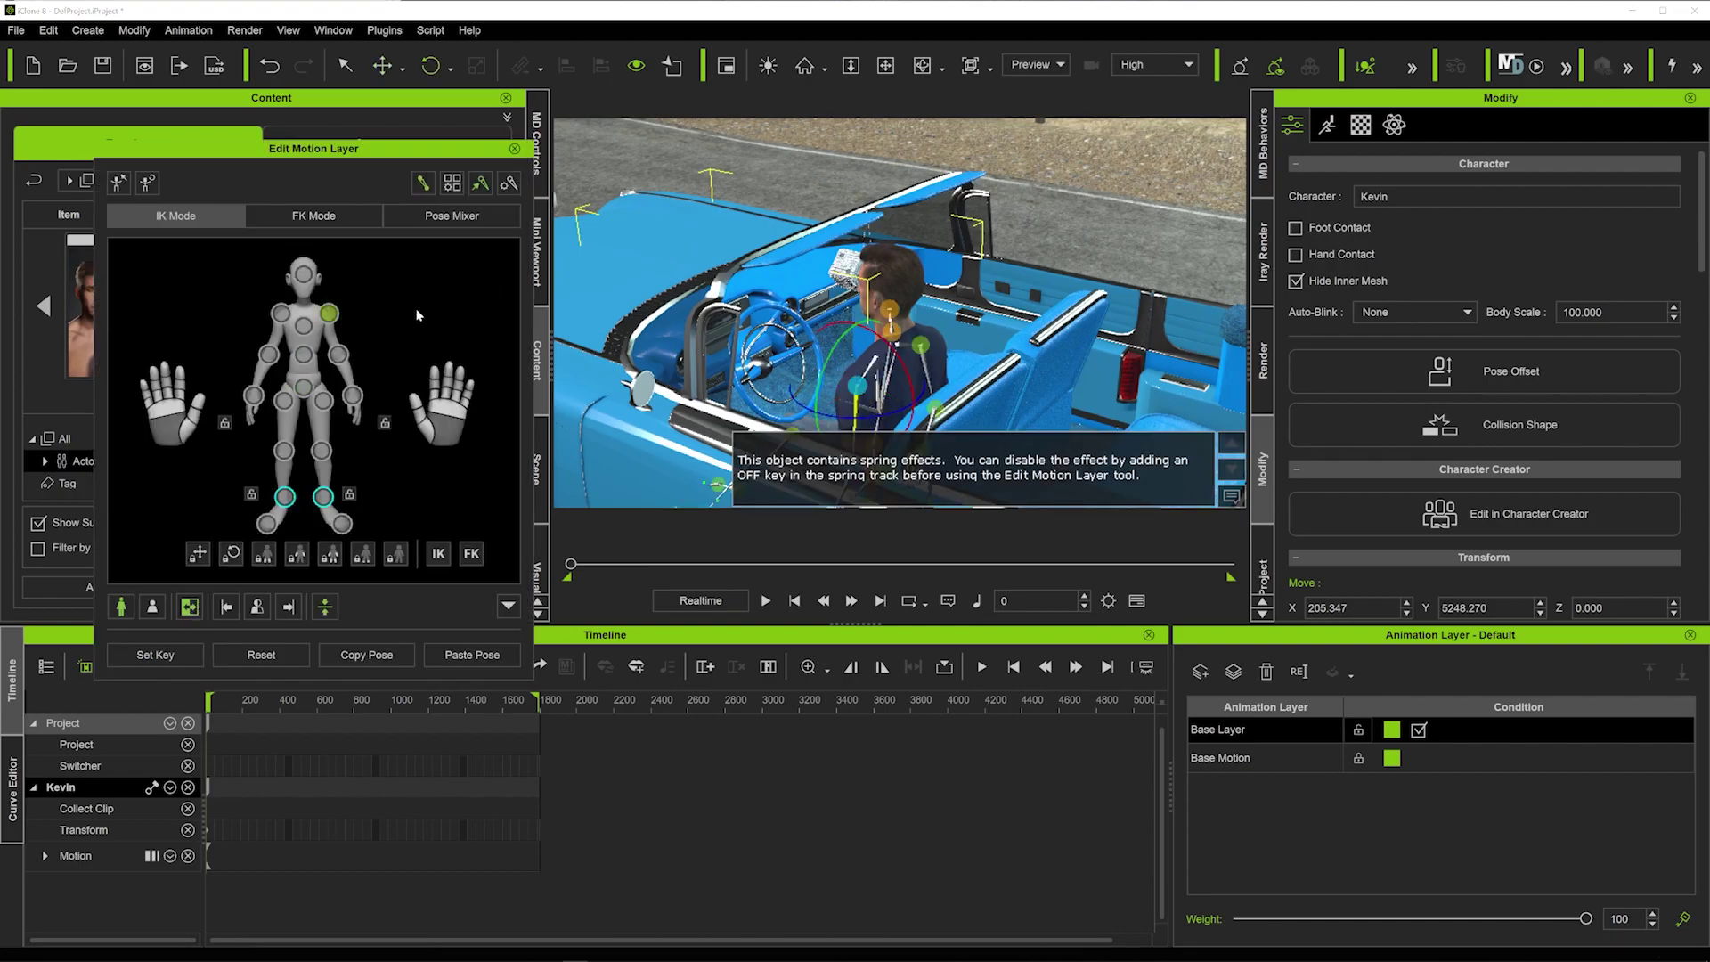
{"action": "left_click_drag", "start_coordinate": [884, 341], "coordinate": [929, 389]}
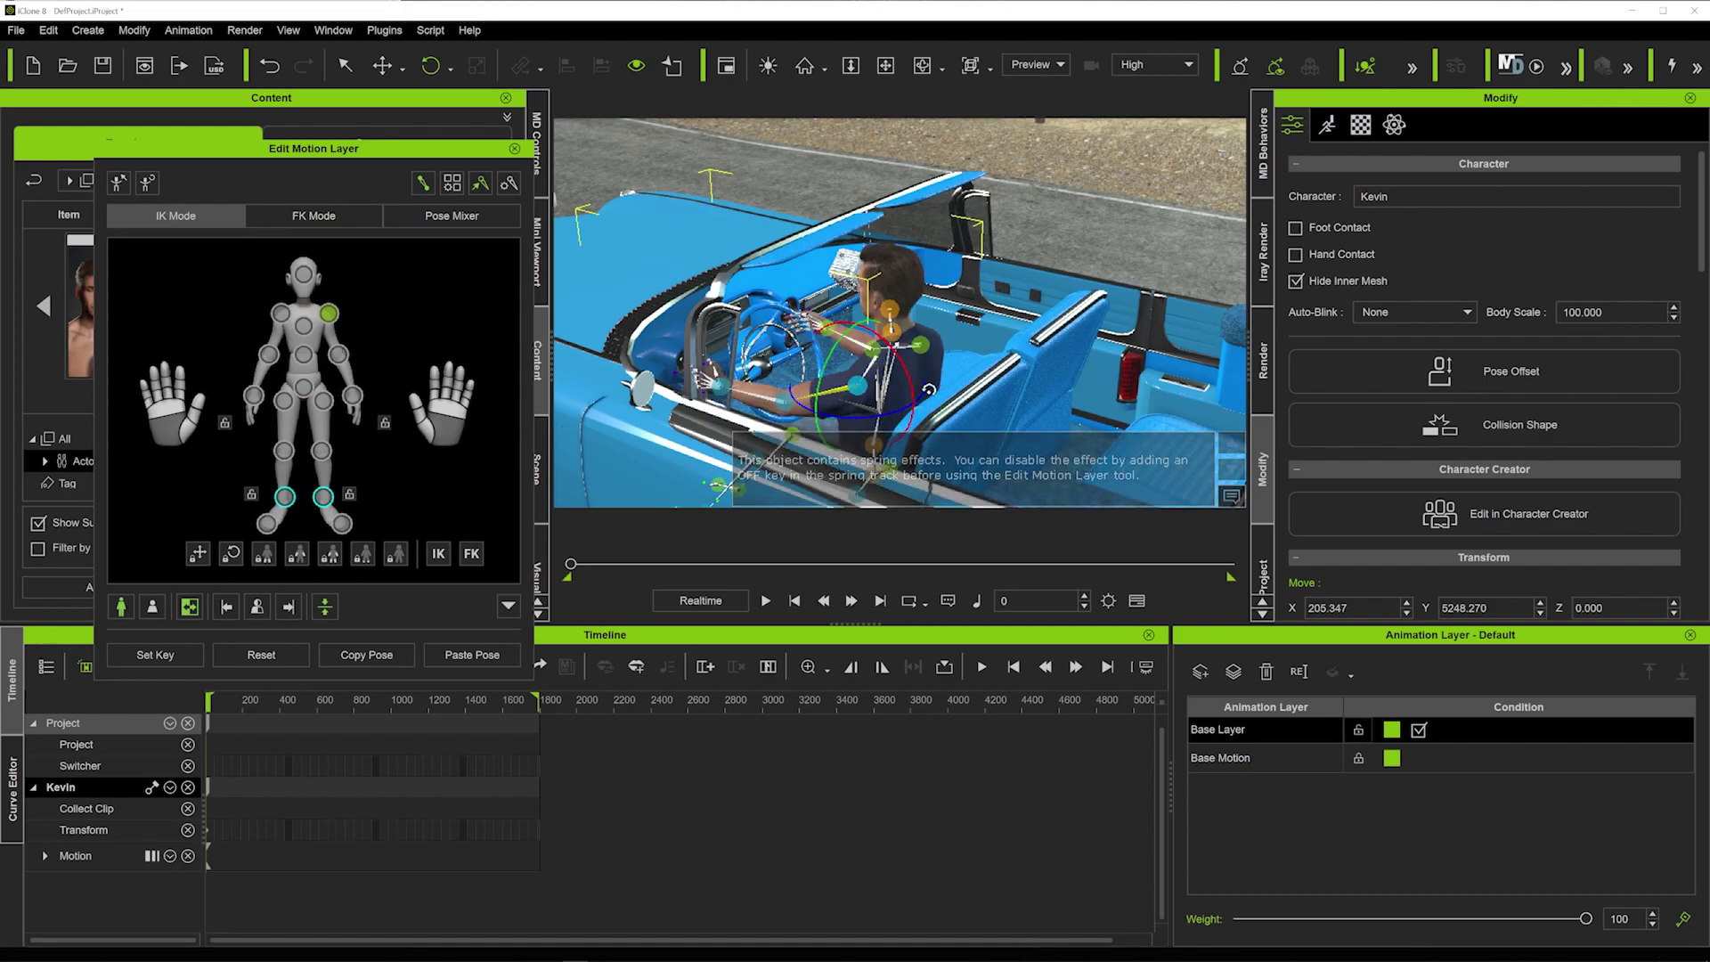
{"action": "right_click_drag", "start_coordinate": [979, 391], "coordinate": [787, 381]}
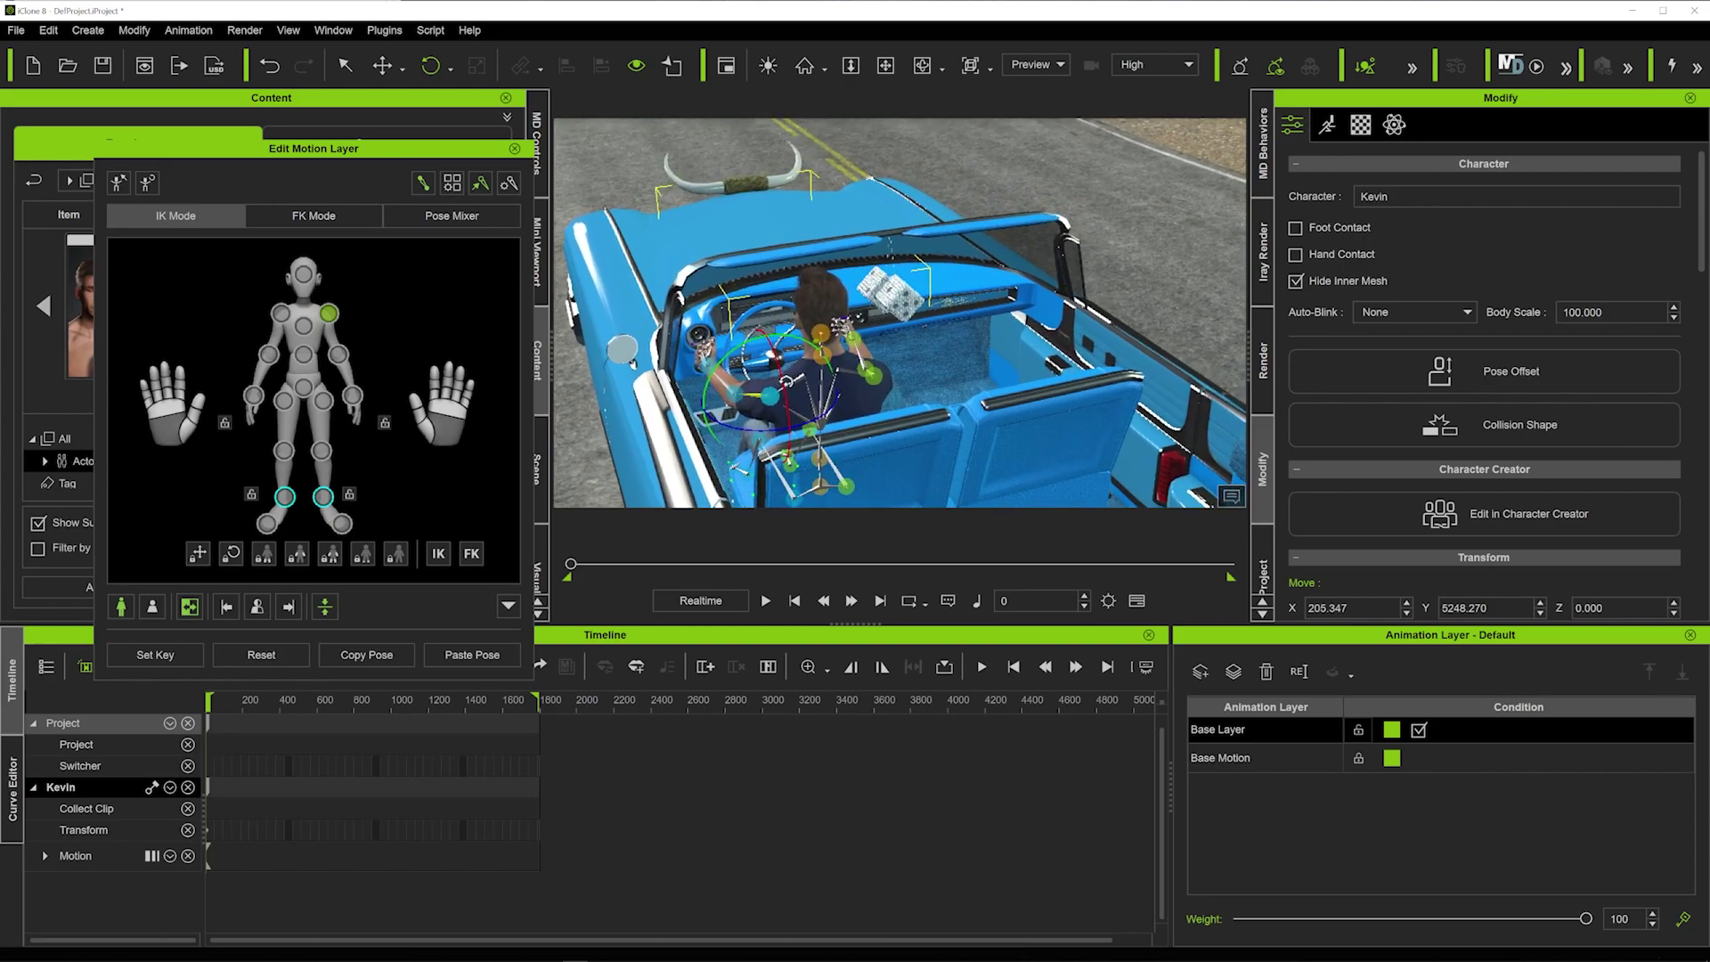
{"action": "left_click_drag", "start_coordinate": [781, 384], "coordinate": [734, 428]}
Turn mirroring off and move Kevin's left hand to the near side of the steering wheel rim.
{"action": "right_click_drag", "start_coordinate": [733, 462], "coordinate": [759, 361]}
{"action": "scroll", "coordinate": [760, 372], "scroll_direction": "up", "scroll_amount": 4}
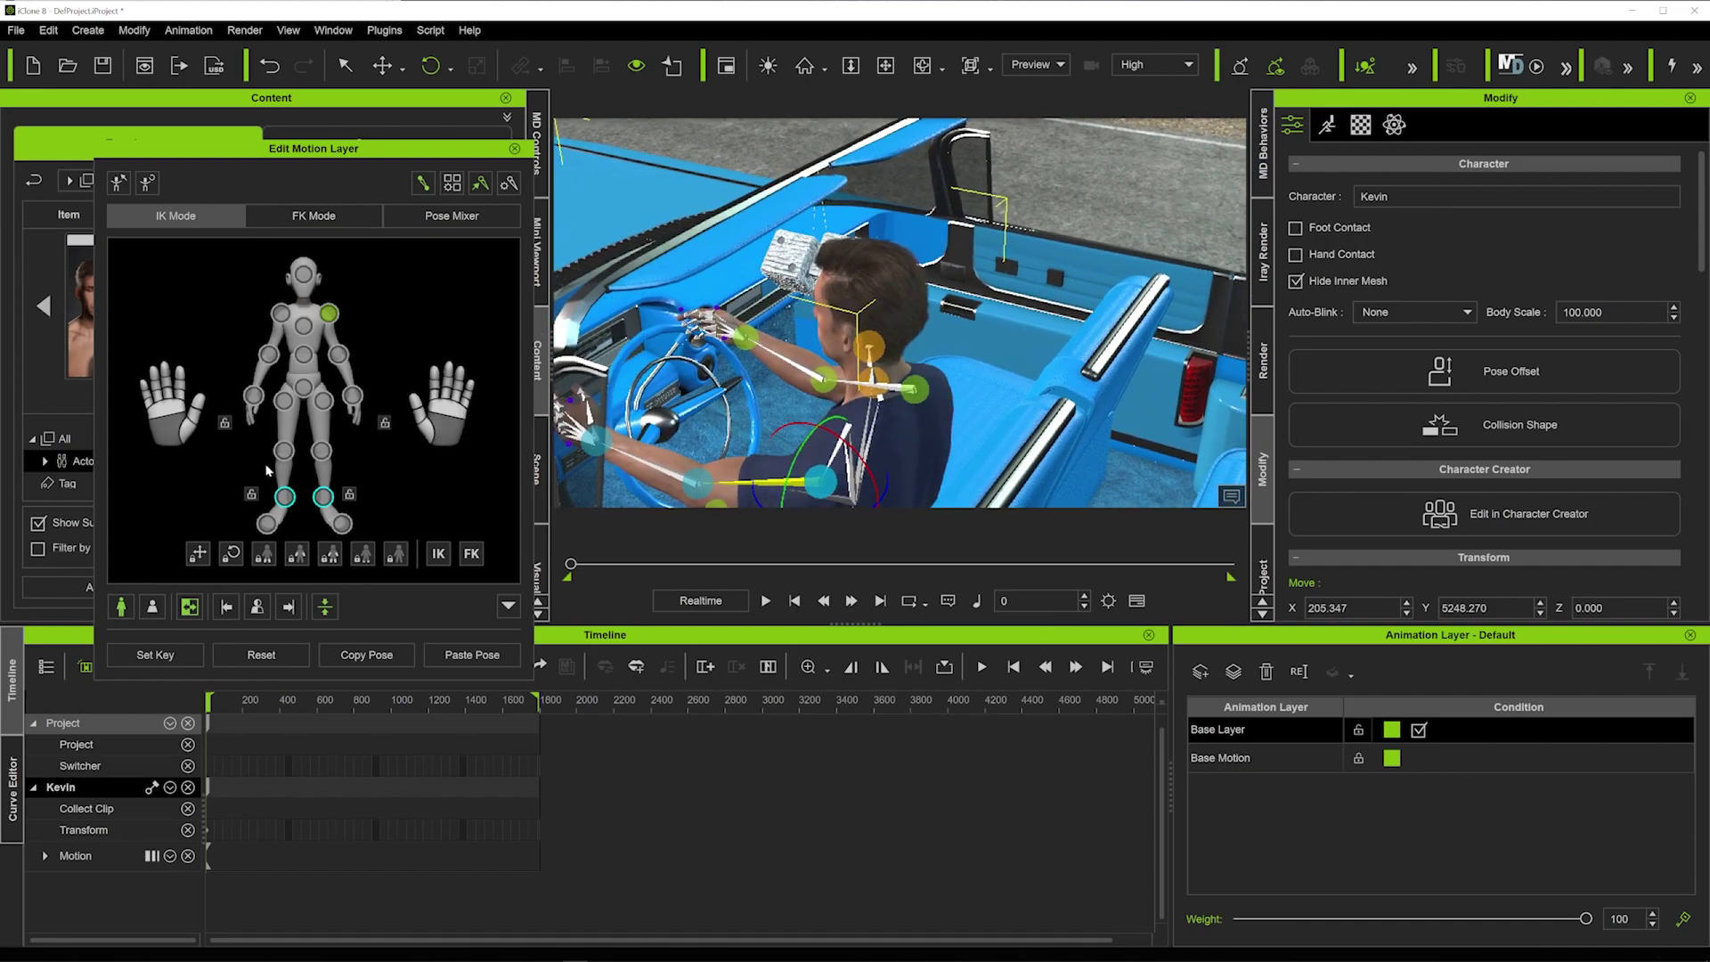
{"action": "right_click_drag", "start_coordinate": [752, 449], "coordinate": [632, 441]}
{"action": "scroll", "coordinate": [631, 441], "scroll_direction": "up", "scroll_amount": 3}
{"action": "left_click", "coordinate": [654, 408]}
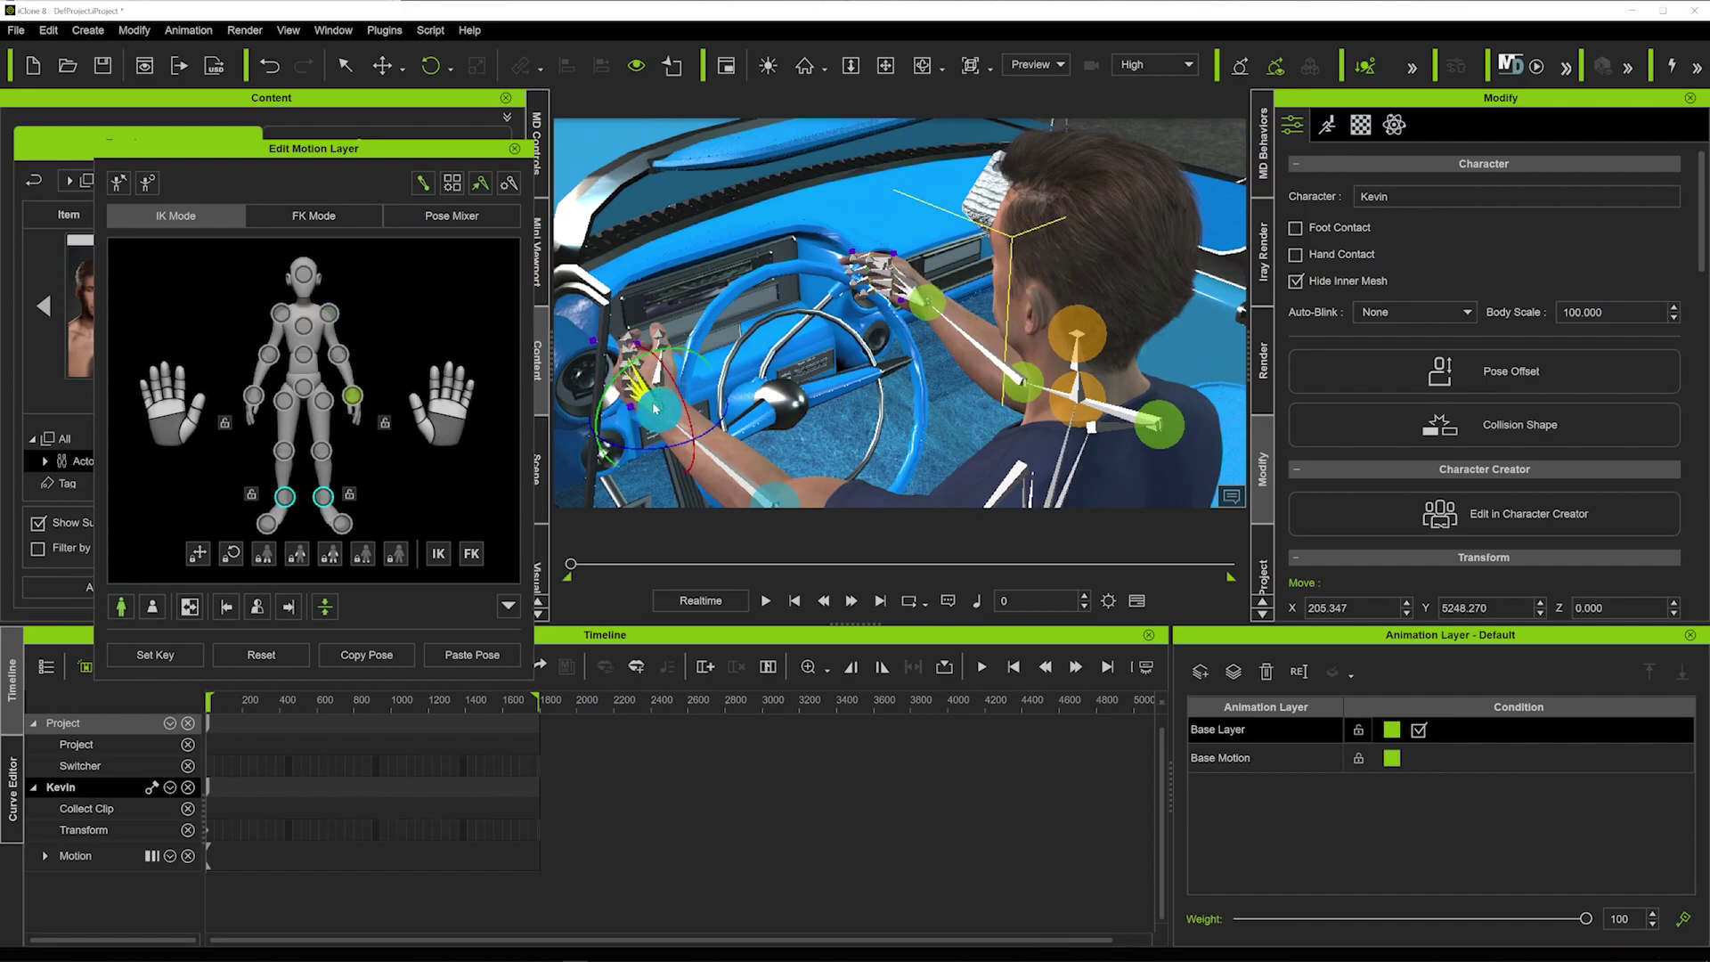
{"action": "left_click_drag", "start_coordinate": [652, 431], "coordinate": [678, 449]}
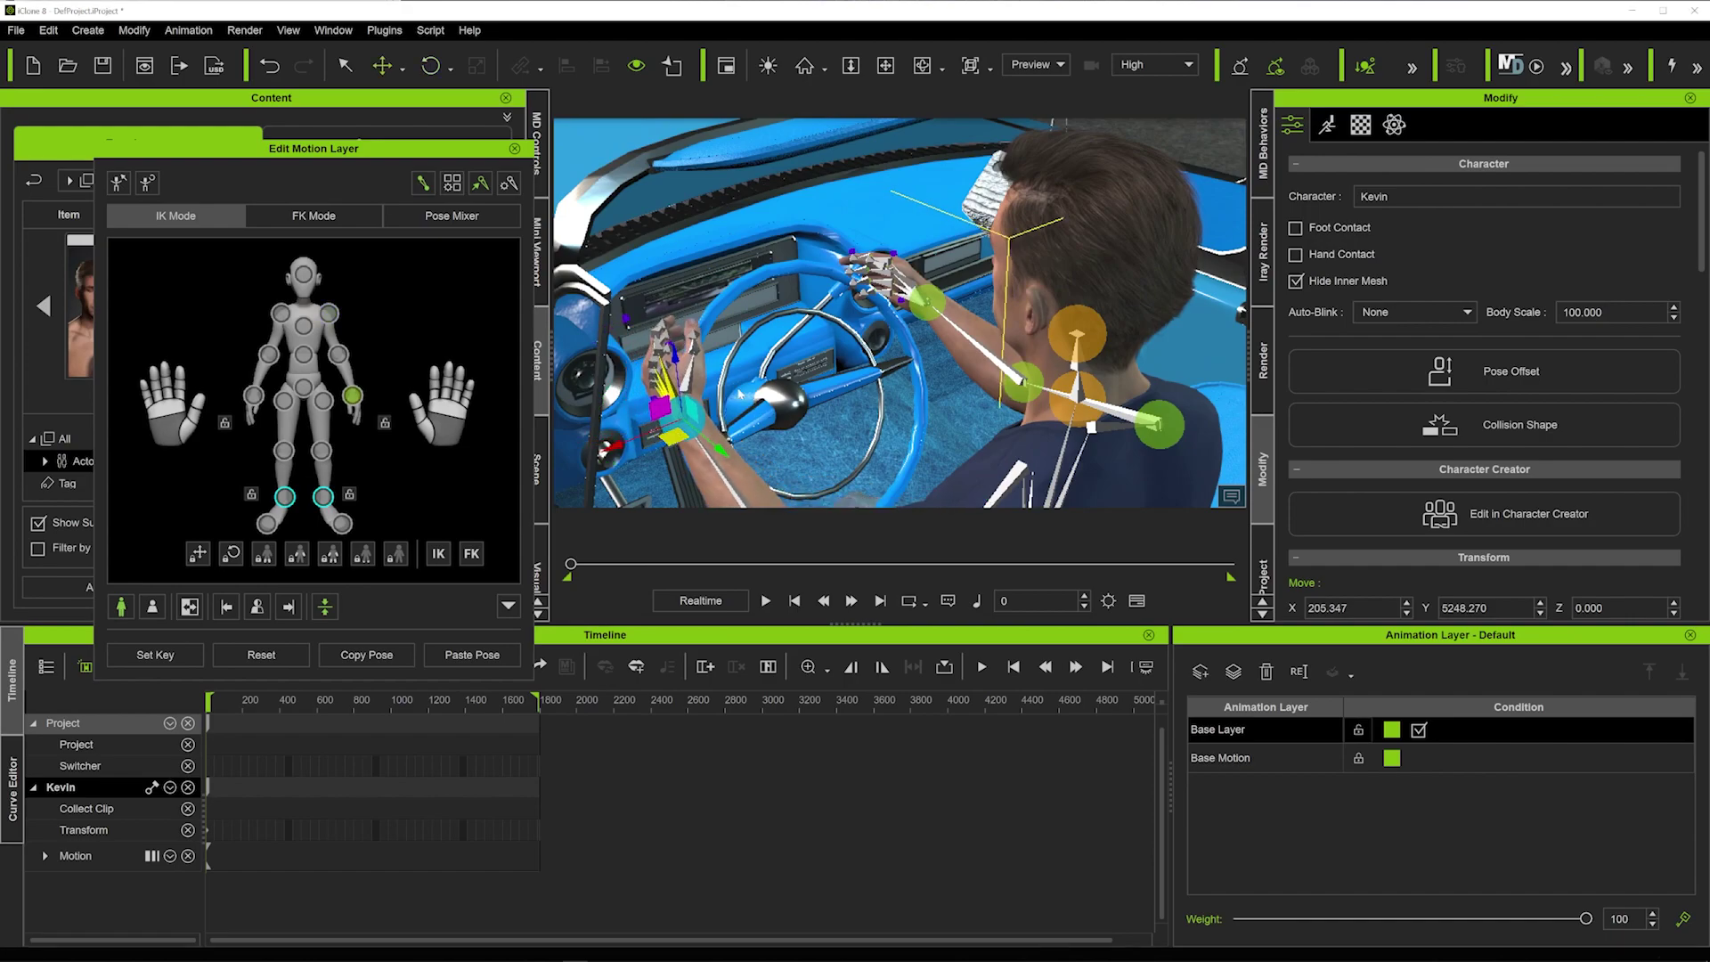
Move and turn Kevin's right hand so that it rests on the far side of the steering wheel rim.
{"action": "right_click_drag", "start_coordinate": [926, 339], "coordinate": [814, 351]}
{"action": "middle_click_drag", "start_coordinate": [815, 351], "coordinate": [939, 354]}
{"action": "right_click_drag", "start_coordinate": [941, 354], "coordinate": [850, 383]}
{"action": "left_click", "coordinate": [1052, 301]}
{"action": "middle_click_drag", "start_coordinate": [850, 383], "coordinate": [995, 384]}
{"action": "scroll", "coordinate": [996, 384], "scroll_direction": "up", "scroll_amount": 2}
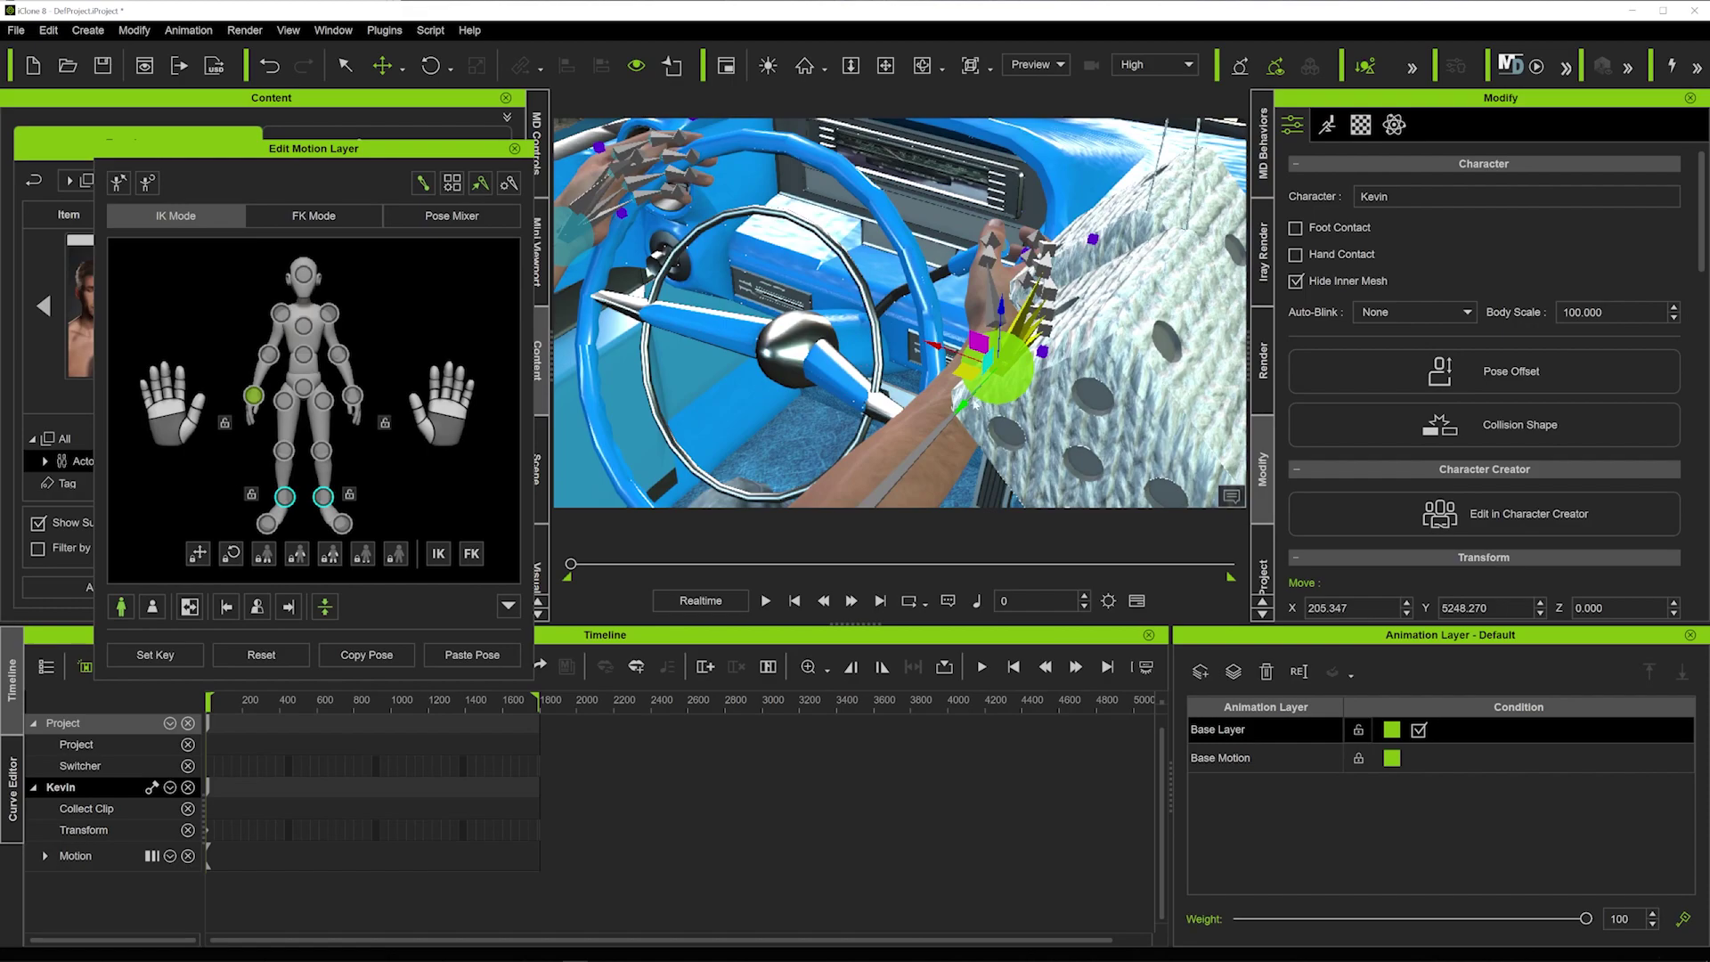
{"action": "left_click_drag", "start_coordinate": [960, 398], "coordinate": [941, 414]}
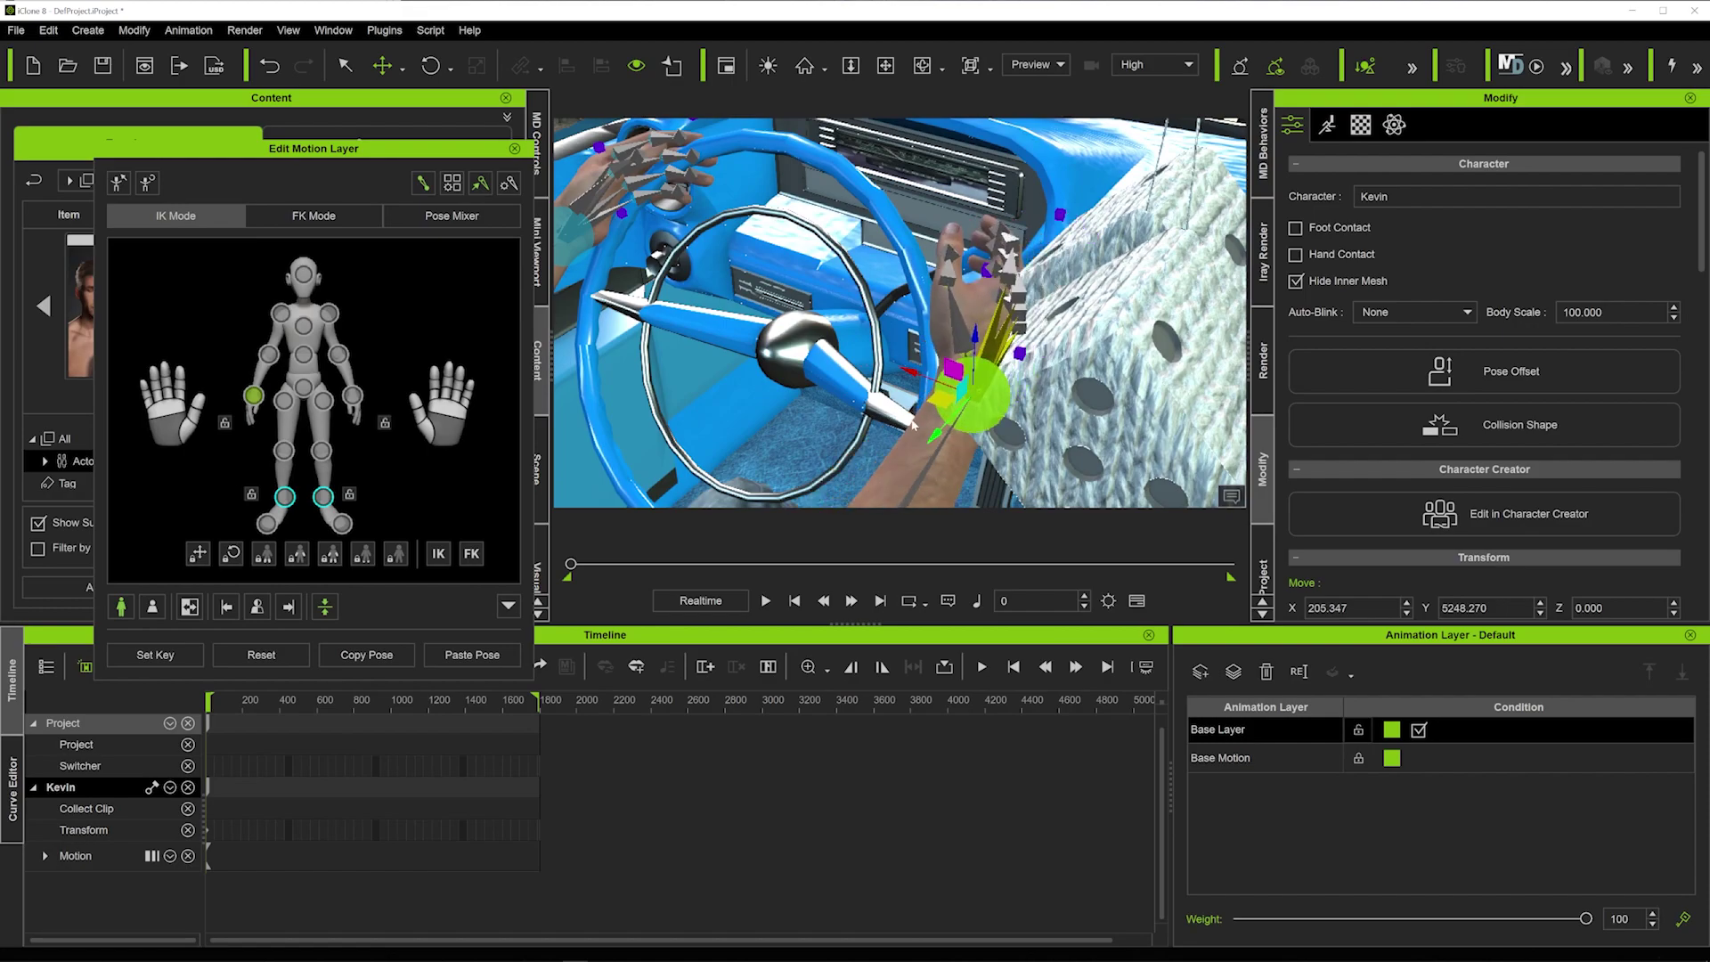
{"action": "right_click_drag", "start_coordinate": [910, 425], "coordinate": [920, 392]}
{"action": "middle_click_drag", "start_coordinate": [921, 391], "coordinate": [939, 388]}
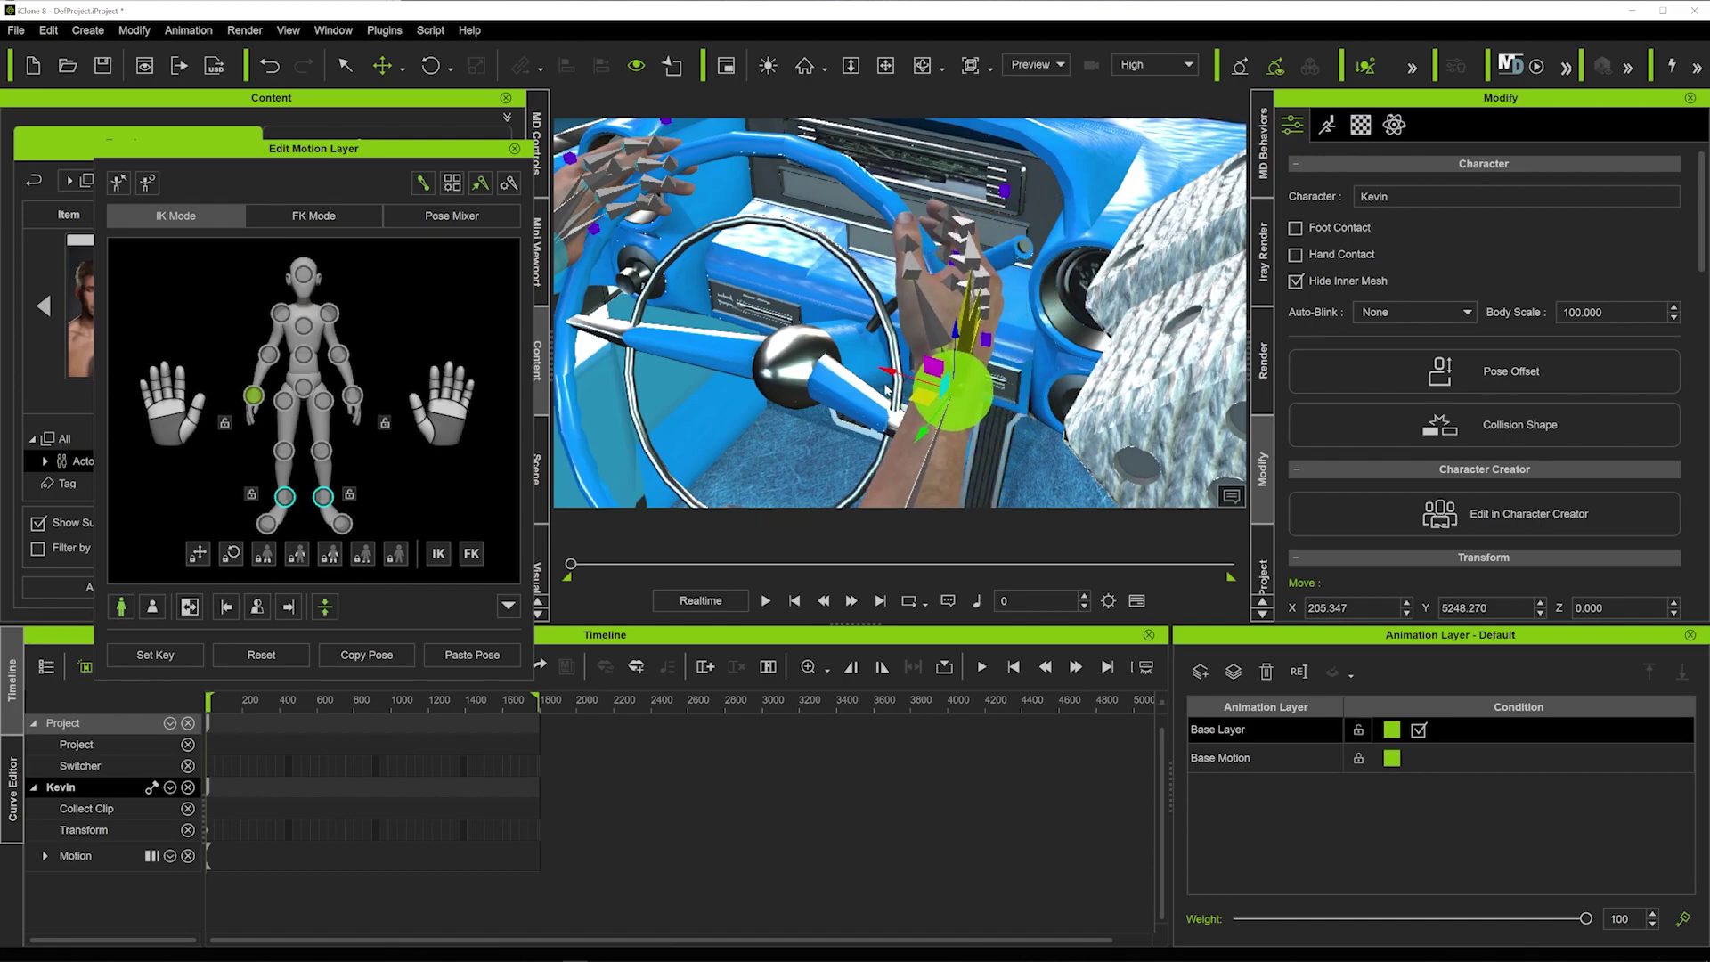
{"action": "right_click_drag", "start_coordinate": [886, 392], "coordinate": [755, 397]}
{"action": "middle_click_drag", "start_coordinate": [755, 397], "coordinate": [425, 374]}
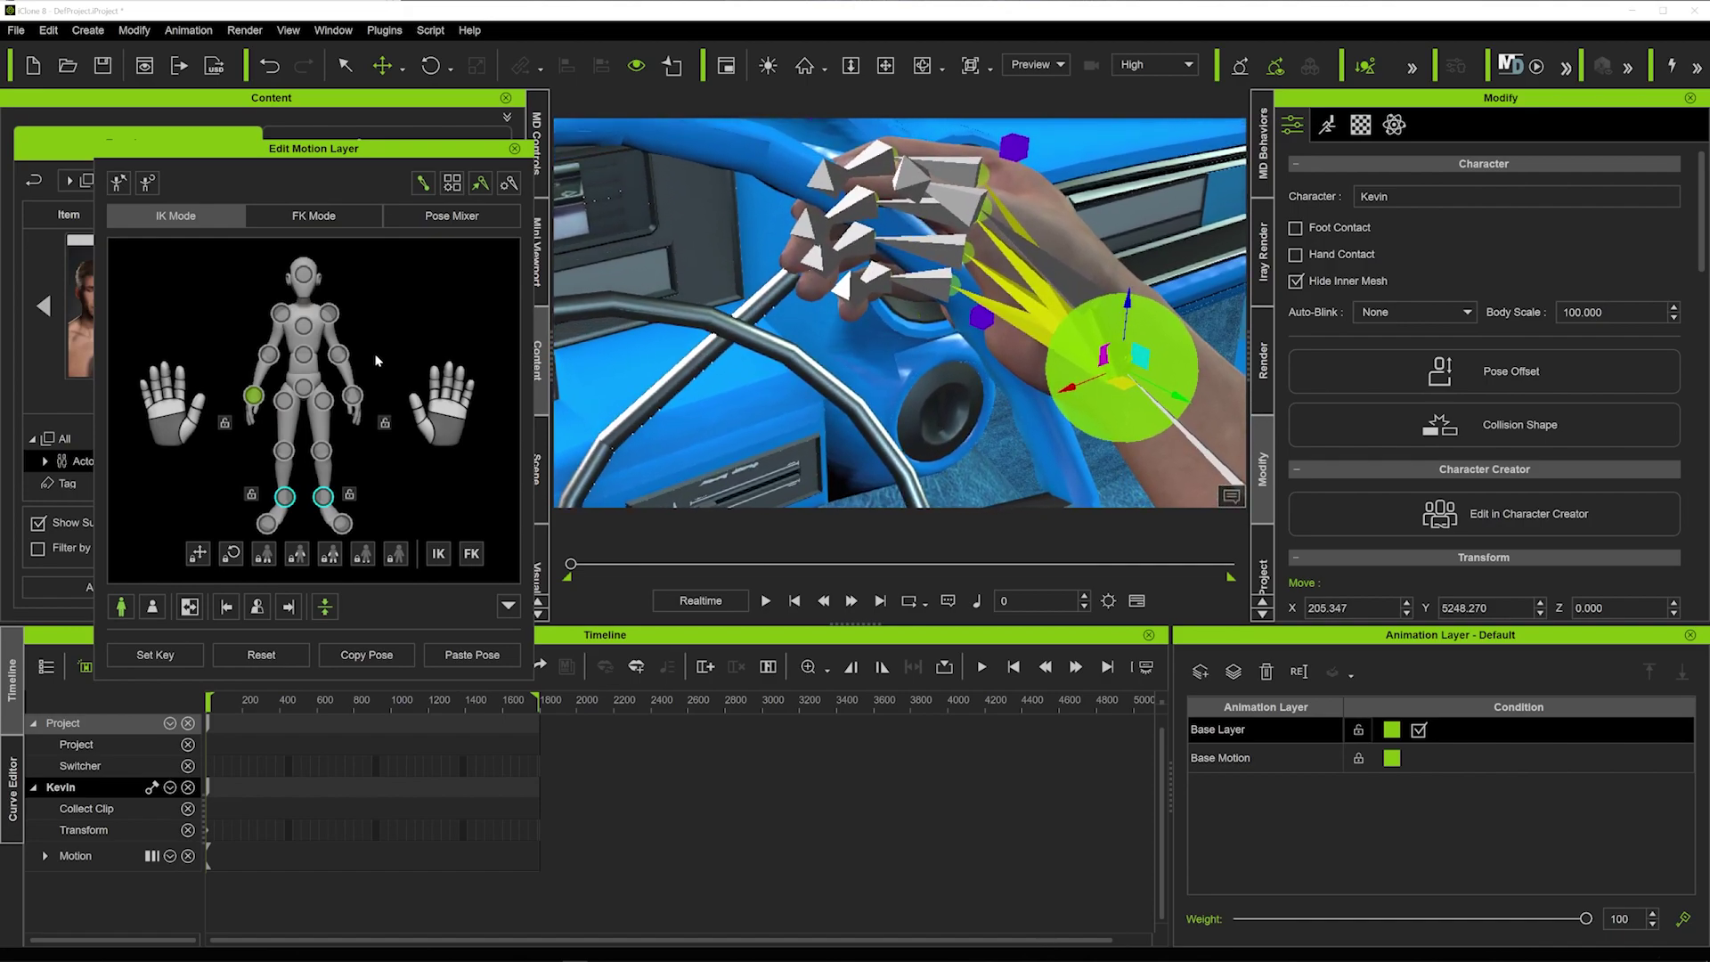
Hide the bone display, curl the right hand's fingers around the steering wheel rim, and undo the last adjustment.
{"action": "left_click", "coordinate": [480, 182]}
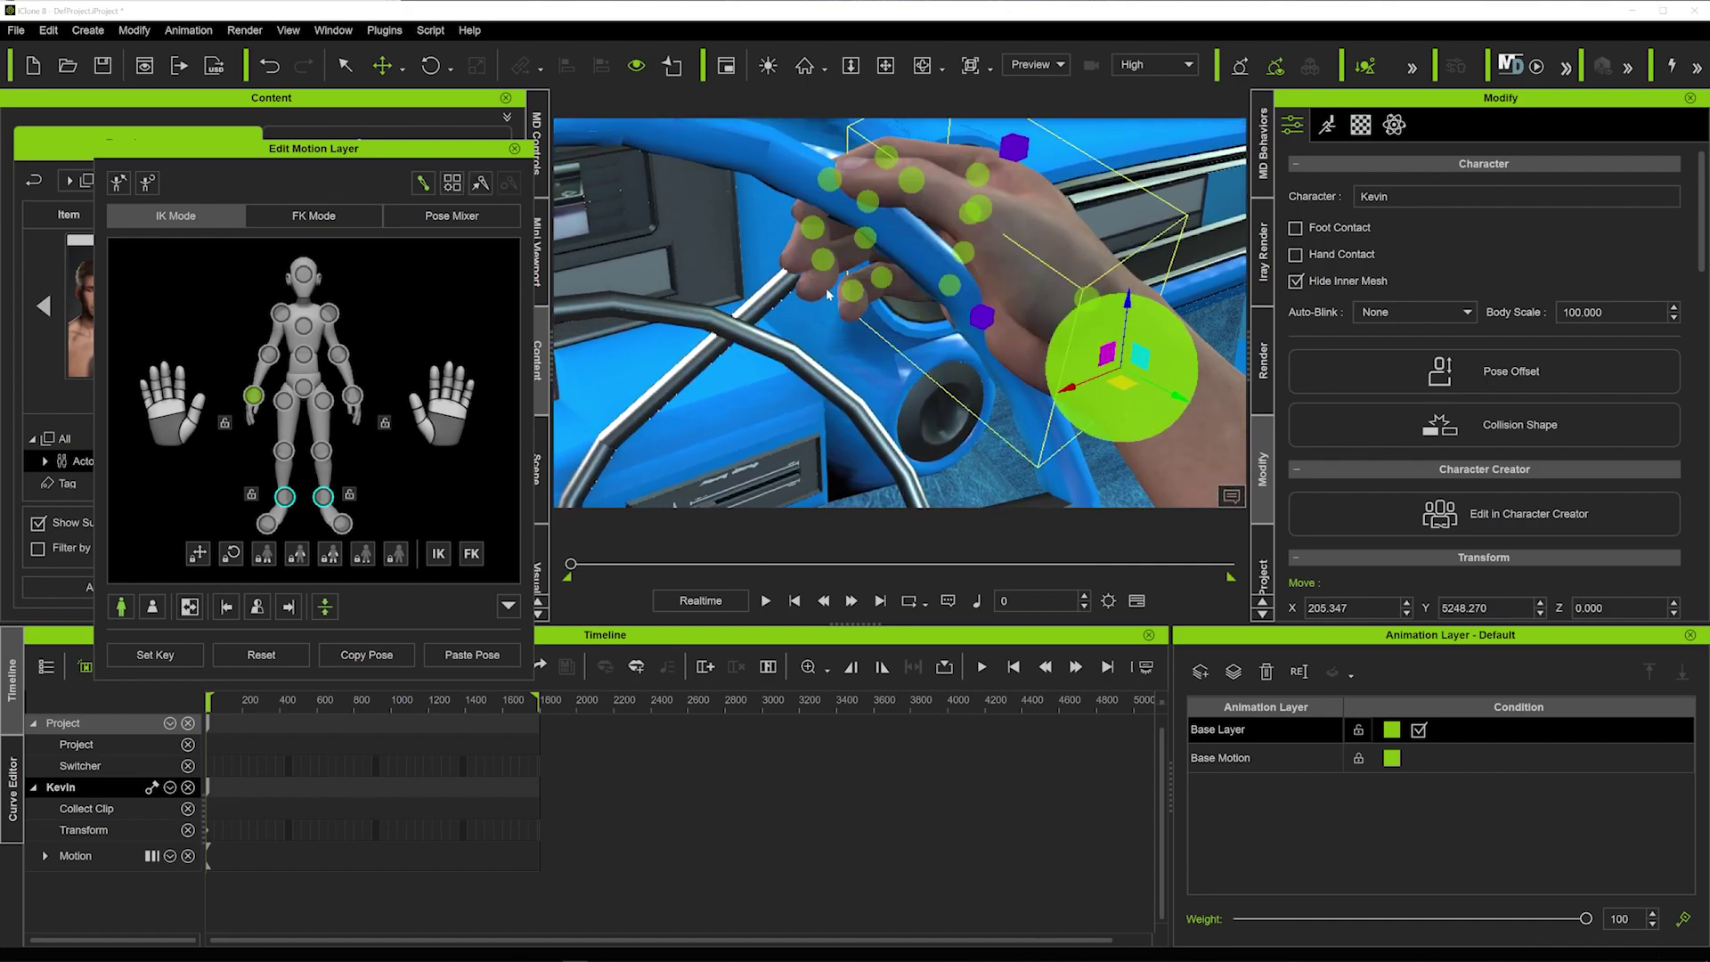
{"action": "left_click", "coordinate": [824, 261]}
{"action": "left_click_drag", "start_coordinate": [843, 290], "coordinate": [839, 233]}
{"action": "left_click", "coordinate": [865, 237]}
{"action": "right_click_drag", "start_coordinate": [839, 233], "coordinate": [812, 260]}
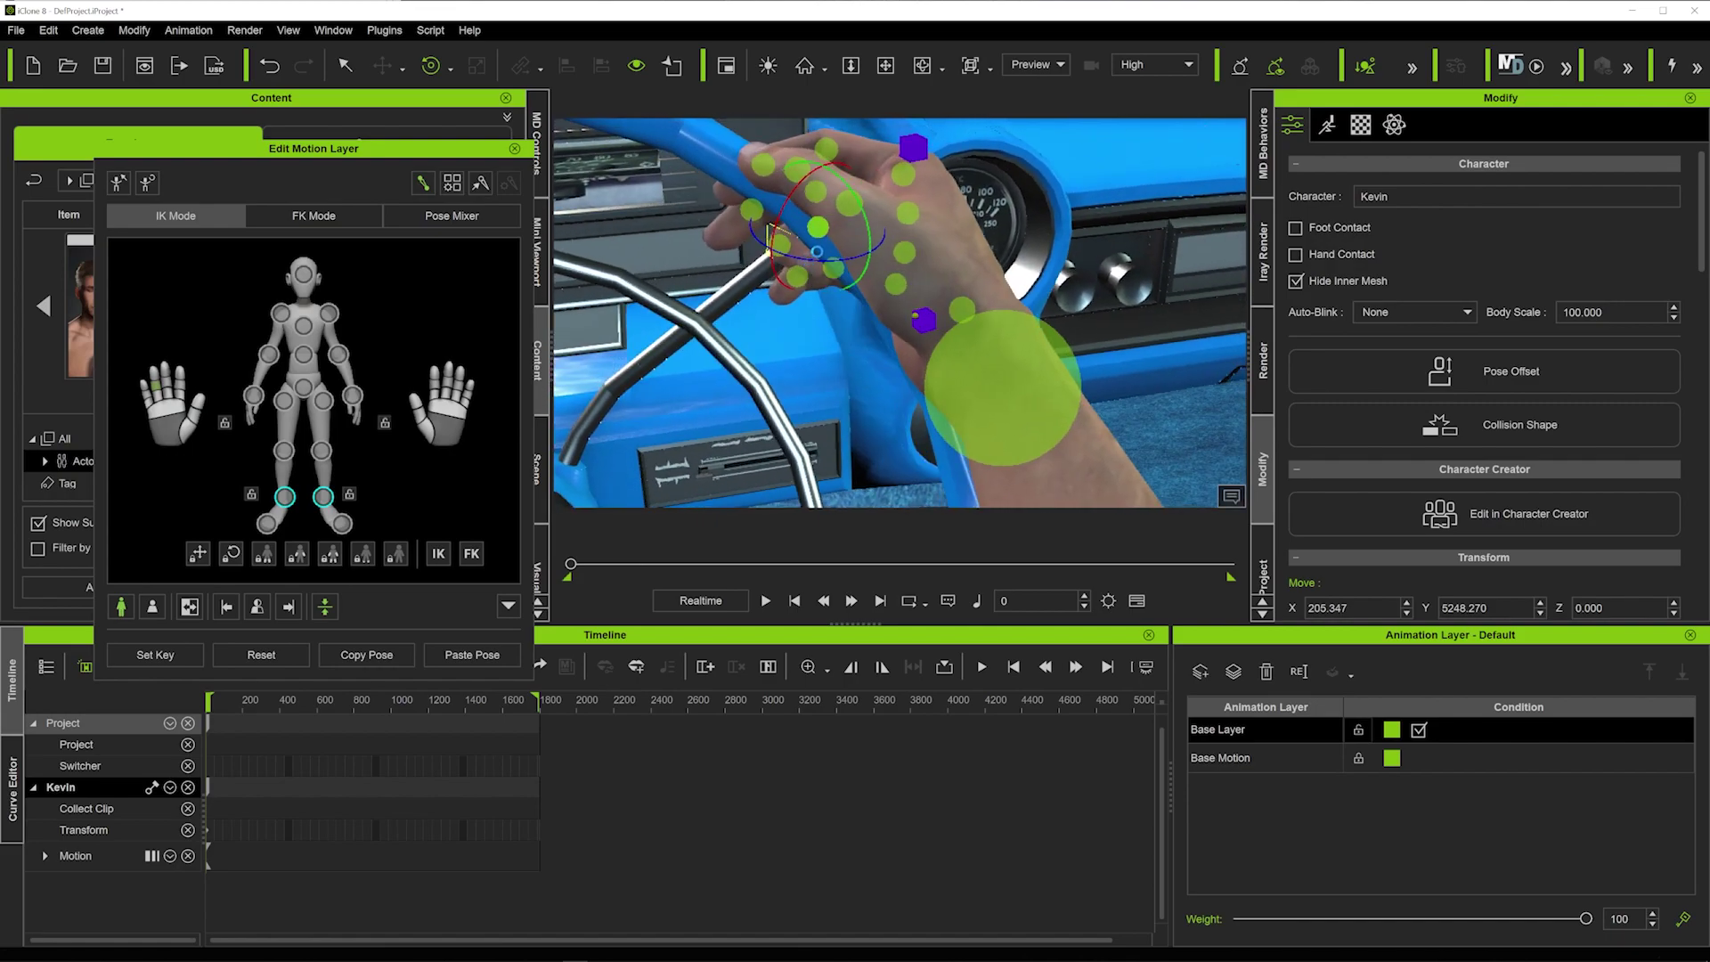
{"action": "right_click_drag", "start_coordinate": [889, 235], "coordinate": [913, 392]}
{"action": "key", "text": "ctrl+z"}
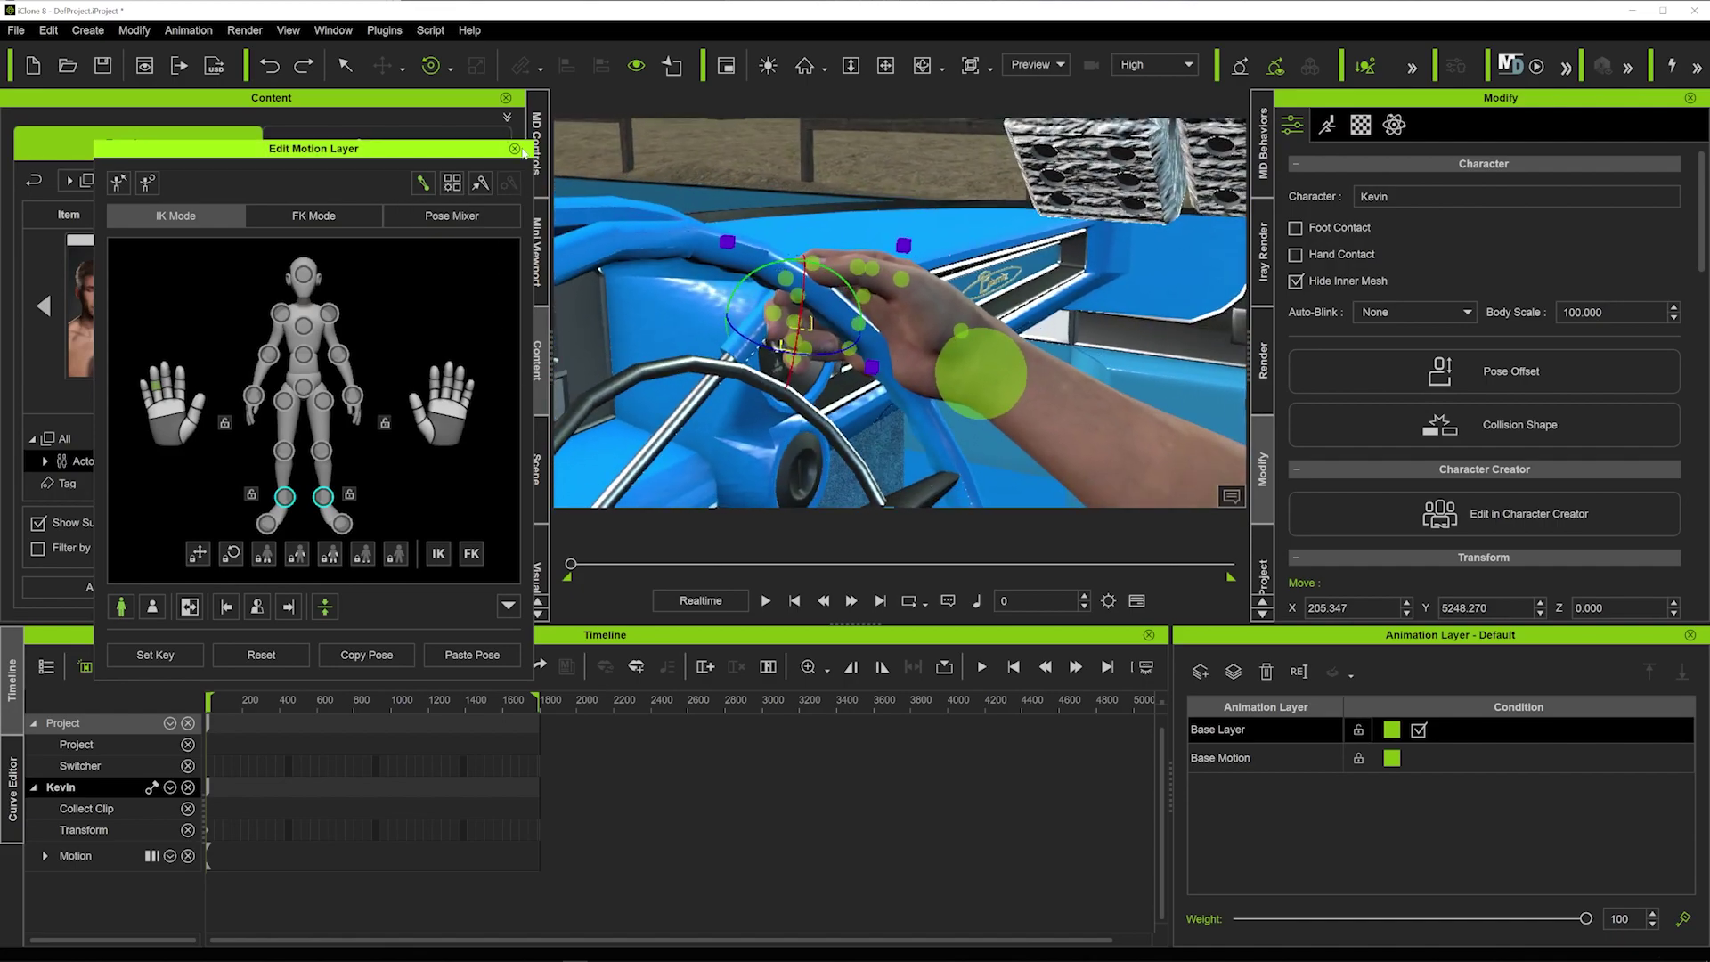
Close Edit Motion Layer and apply the Fist_Relaxed hand pose from the Gesture library's Animation pack to Kevin.
{"action": "left_click", "coordinate": [515, 149]}
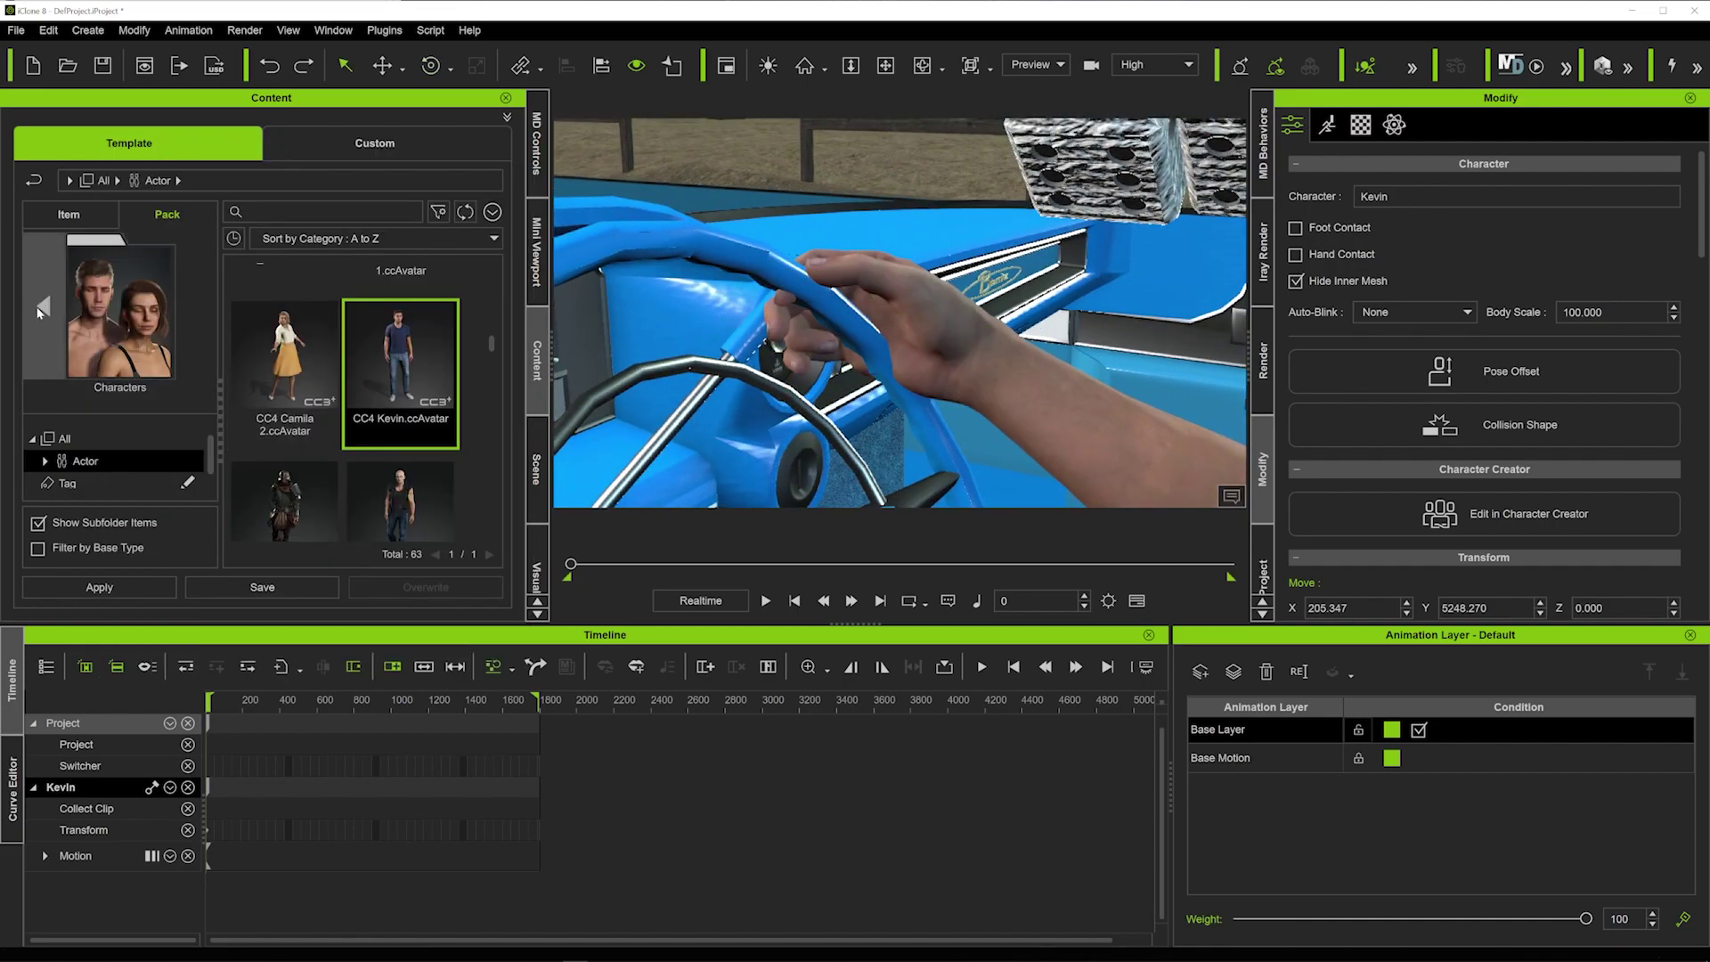
{"action": "left_click", "coordinate": [84, 285]}
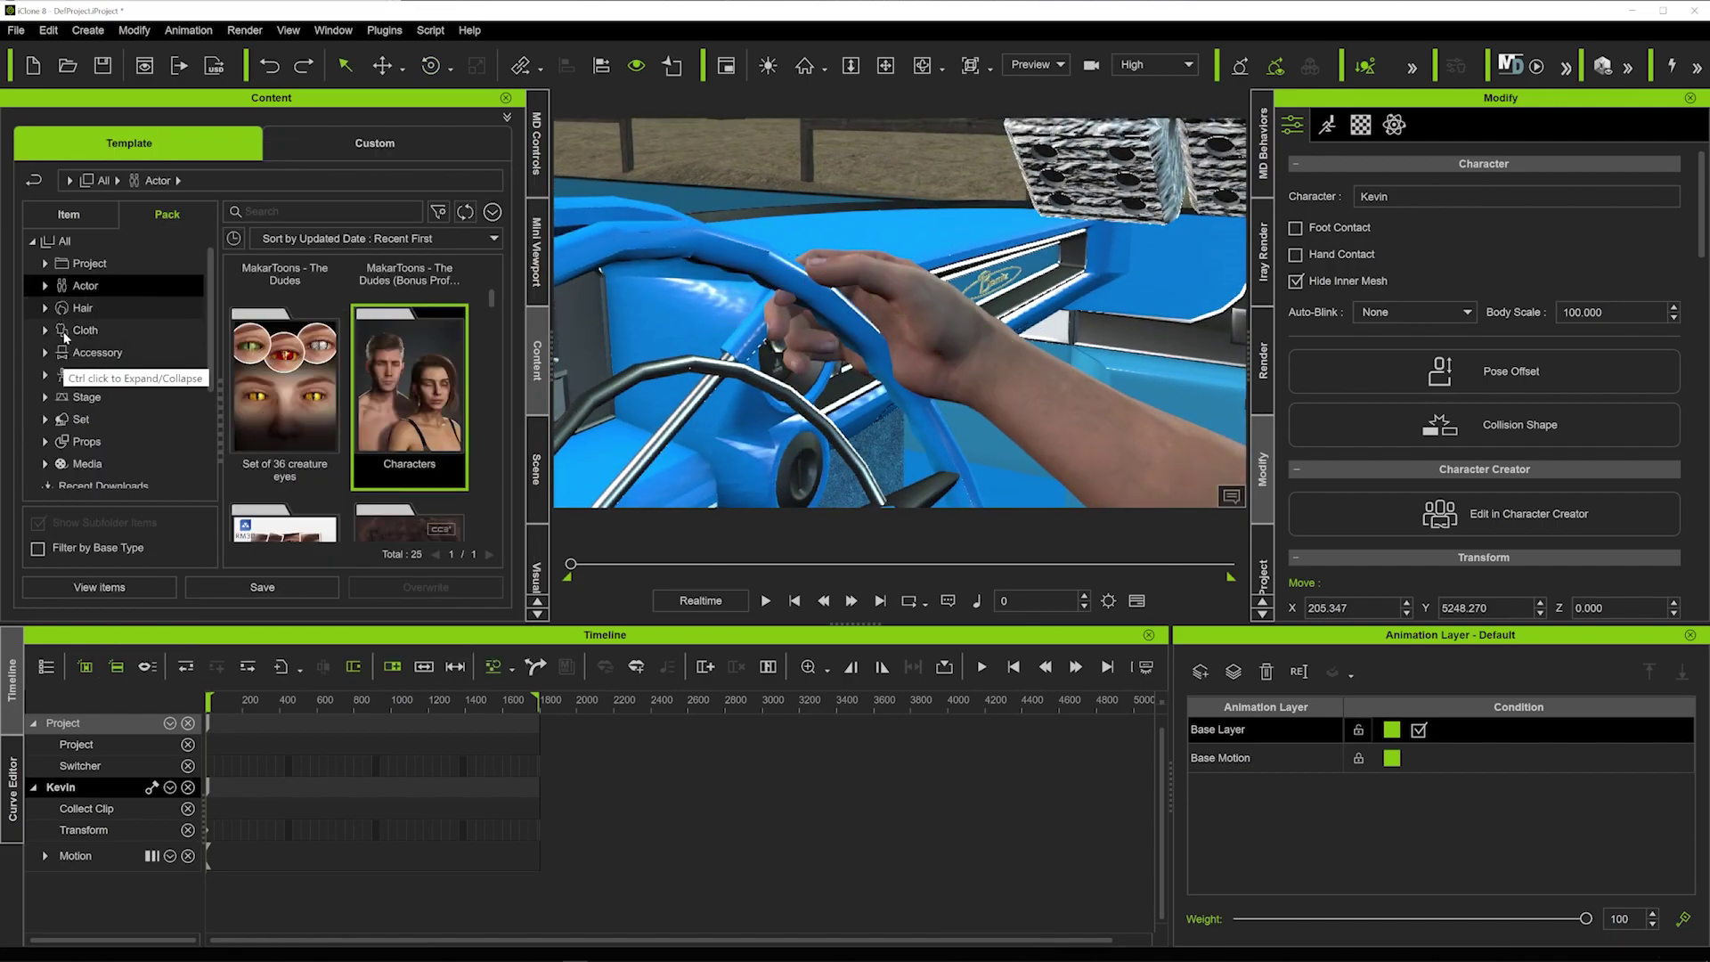
{"action": "left_click", "coordinate": [96, 375]}
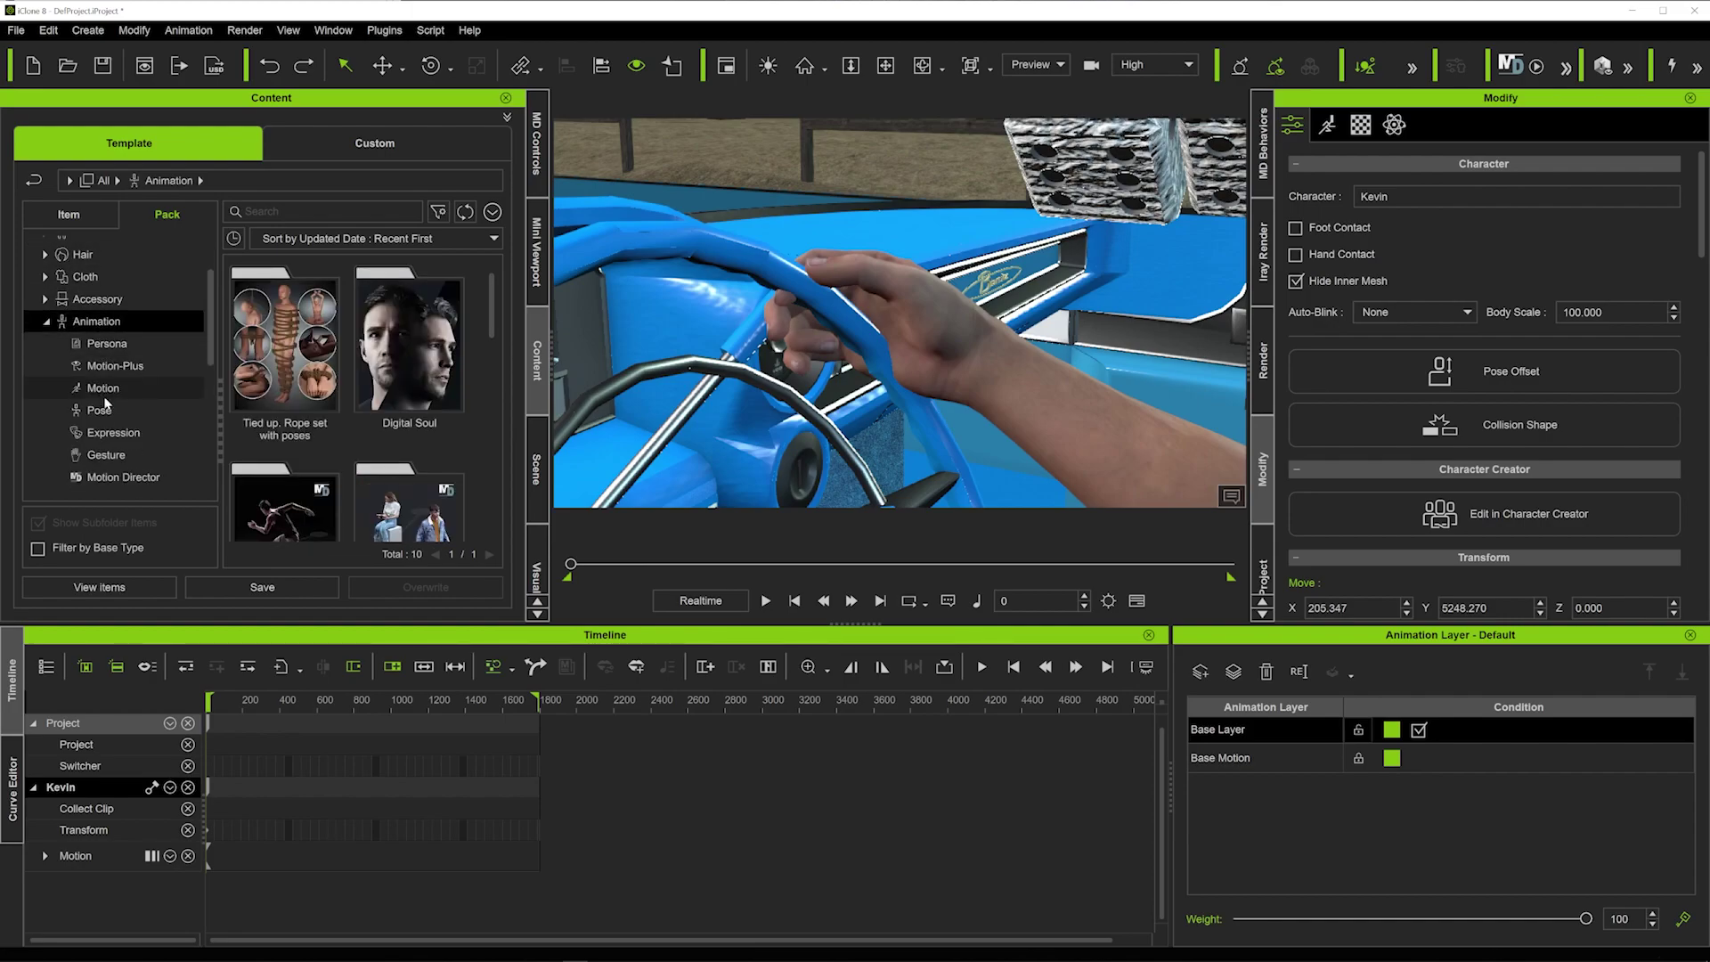
{"action": "left_click", "coordinate": [107, 436]}
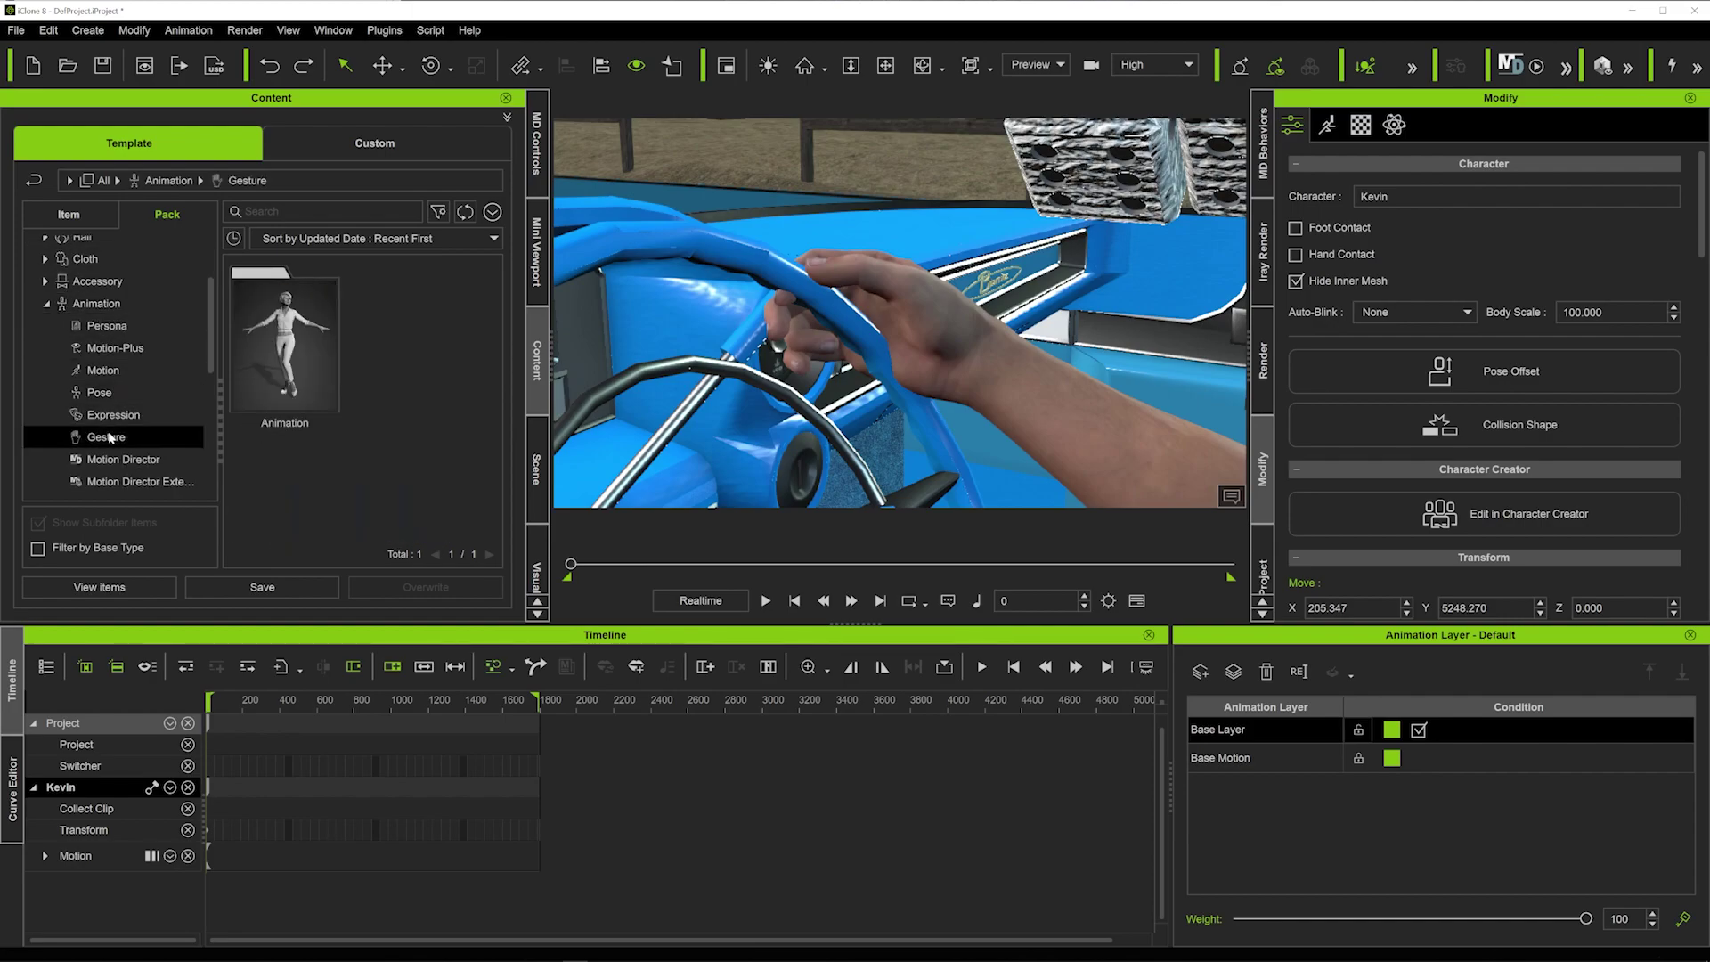
{"action": "double_click", "coordinate": [285, 354]}
{"action": "left_click_drag", "start_coordinate": [491, 291], "coordinate": [569, 410]}
{"action": "double_click", "coordinate": [381, 387]}
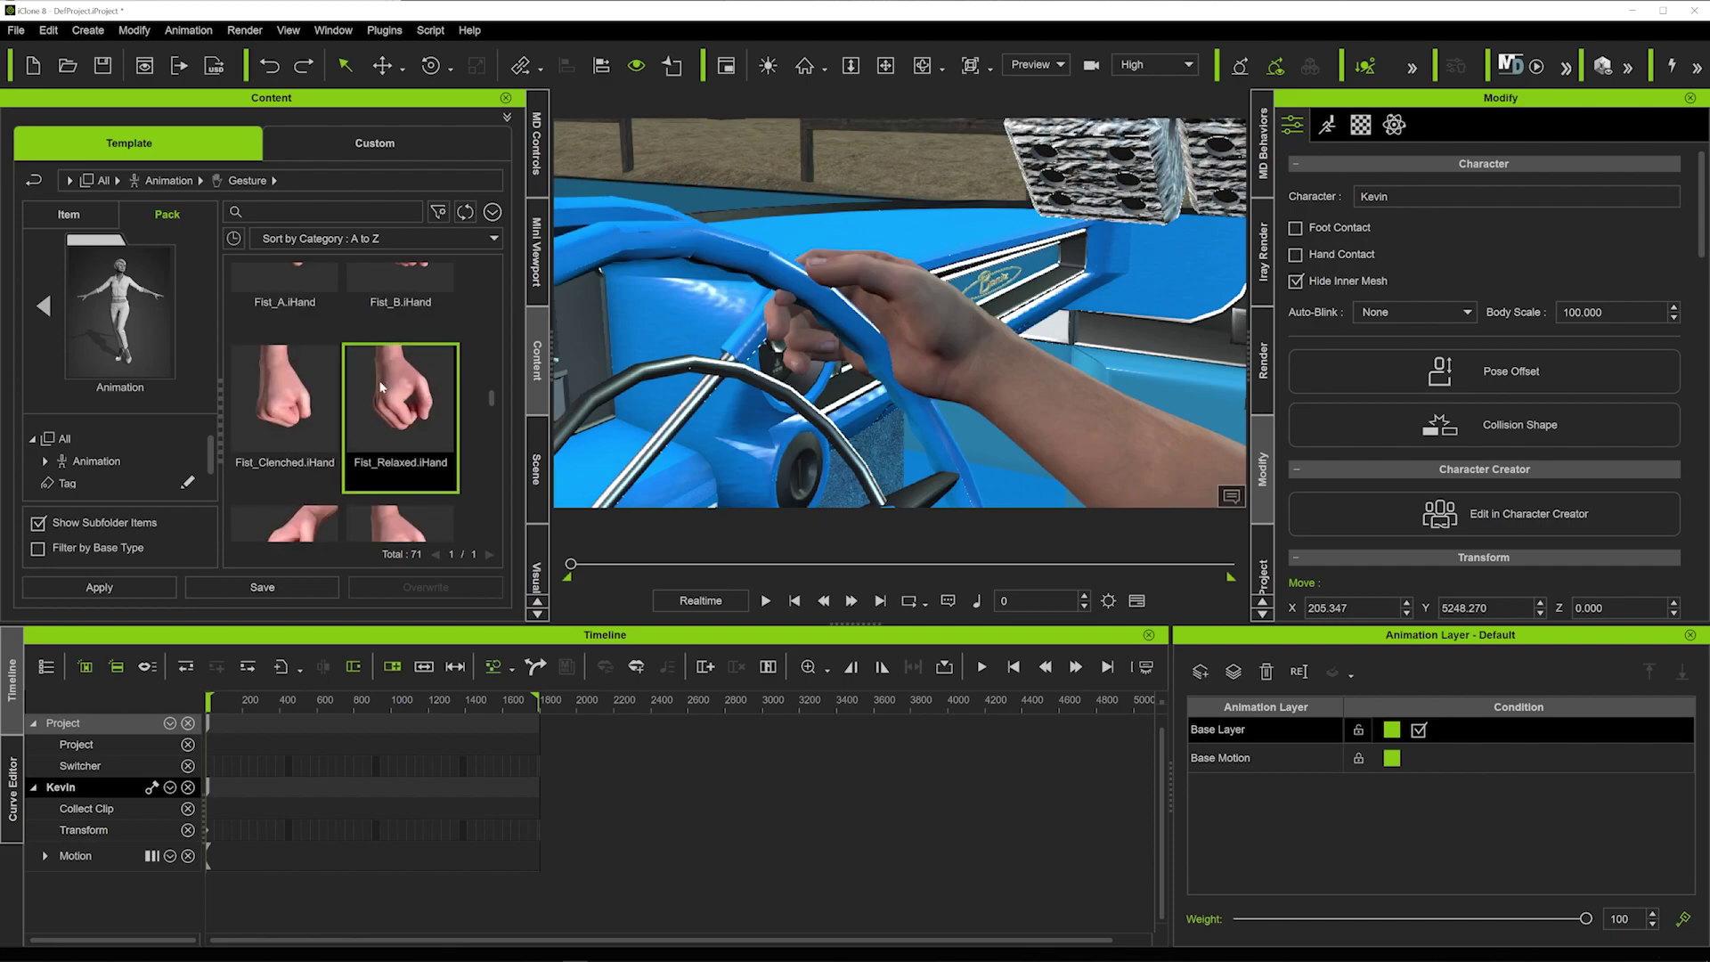
Reopen Edit Motion Layer and rotate Kevin's right hand at the wrist to align its fist with the steering wheel rim.
{"action": "left_click_drag", "start_coordinate": [766, 418], "coordinate": [718, 430], "text": "alt"}
{"action": "right_click_drag", "start_coordinate": [719, 429], "coordinate": [832, 408]}
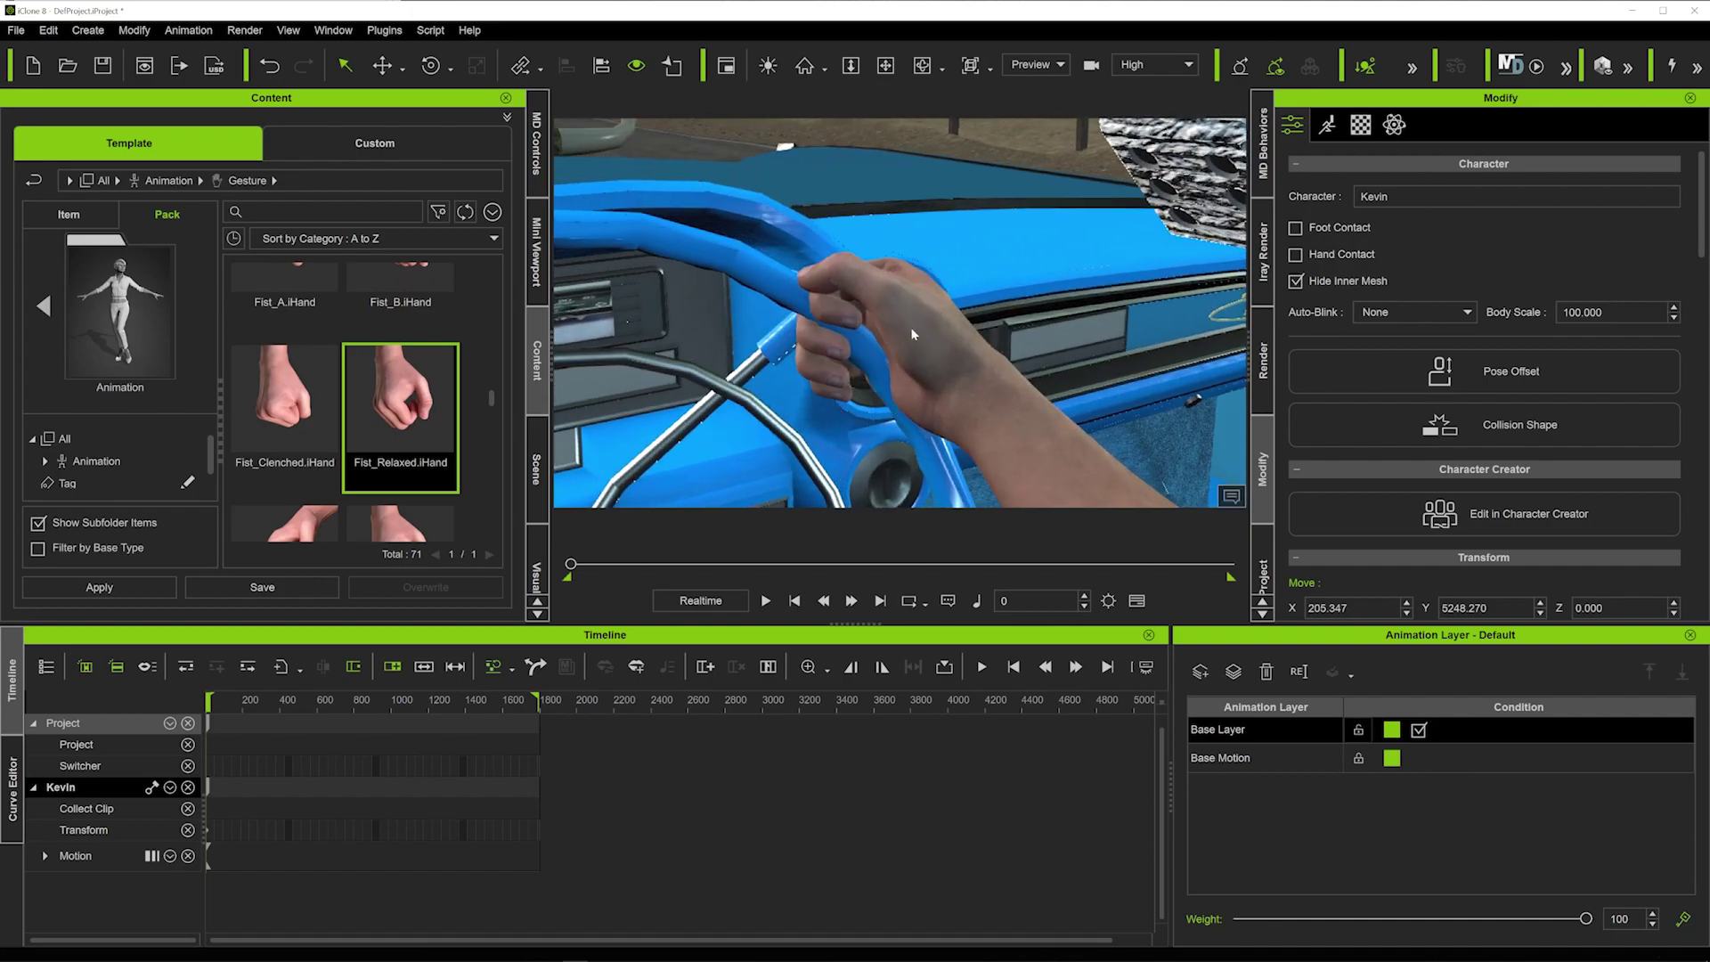
{"action": "key", "text": "n"}
{"action": "left_click", "coordinate": [354, 395]}
{"action": "left_click", "coordinate": [1231, 496]}
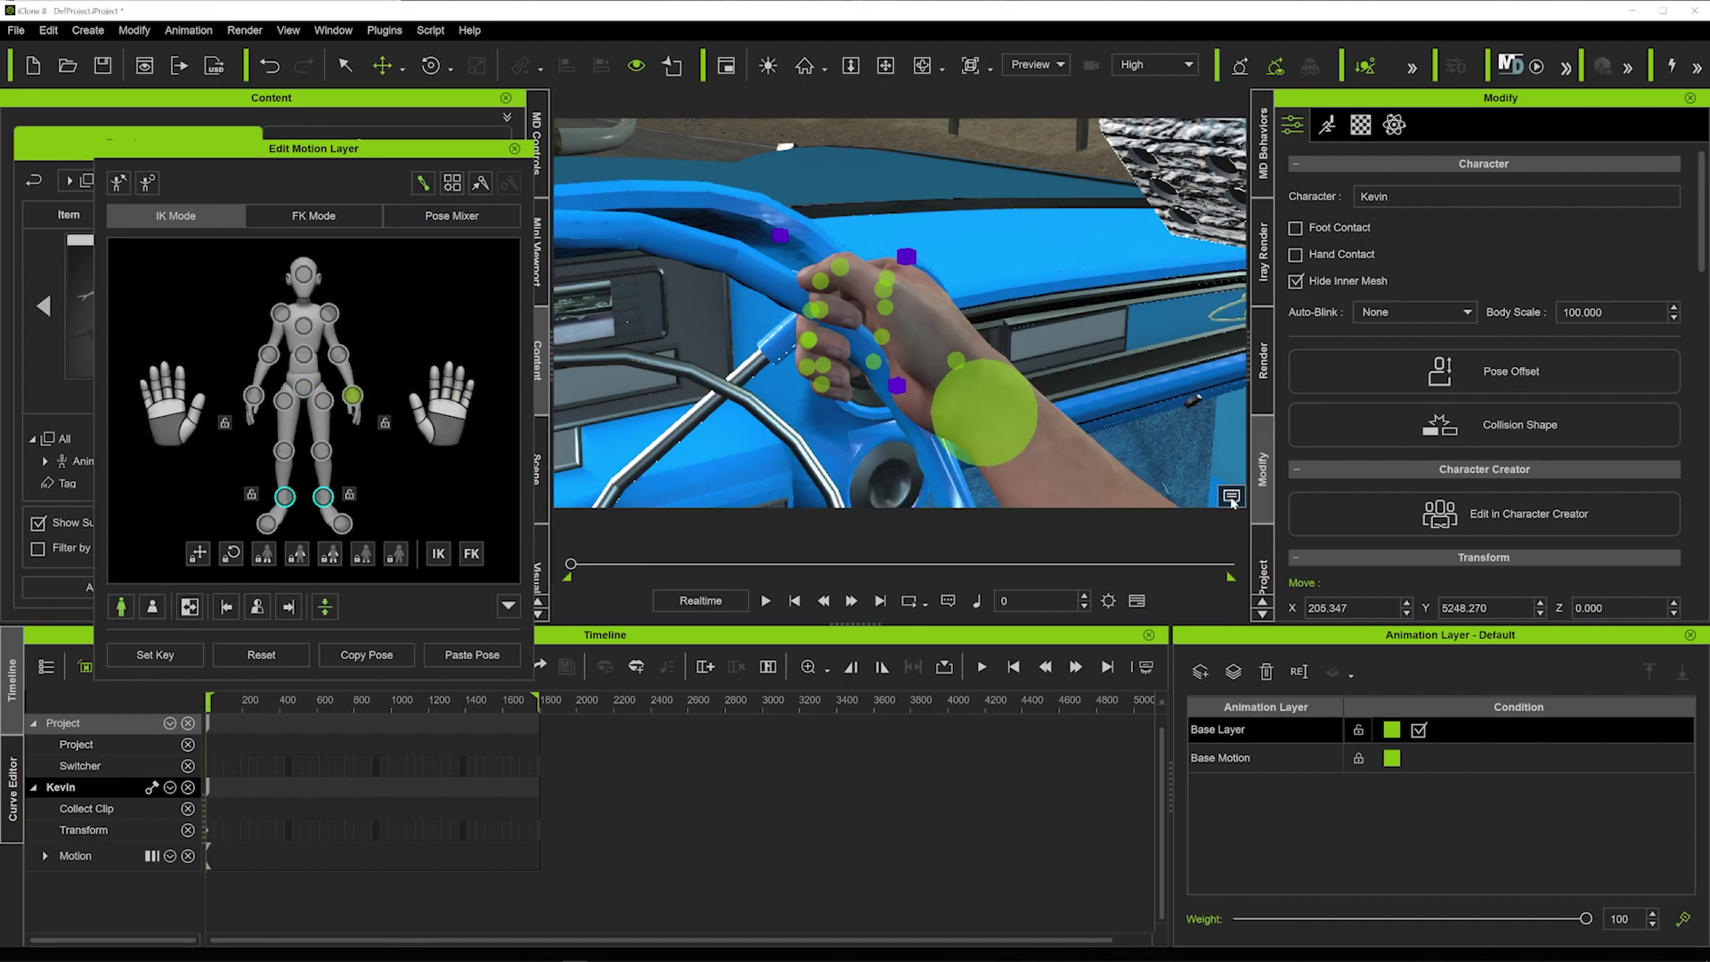
{"action": "left_click", "coordinate": [254, 397]}
{"action": "mouse_move", "coordinate": [1015, 390]}
{"action": "left_mouse_down"}
{"action": "mouse_move", "coordinate": [921, 401]}
{"action": "mouse_move", "coordinate": [1009, 379]}
{"action": "mouse_move", "coordinate": [1023, 393]}
{"action": "left_mouse_up"}
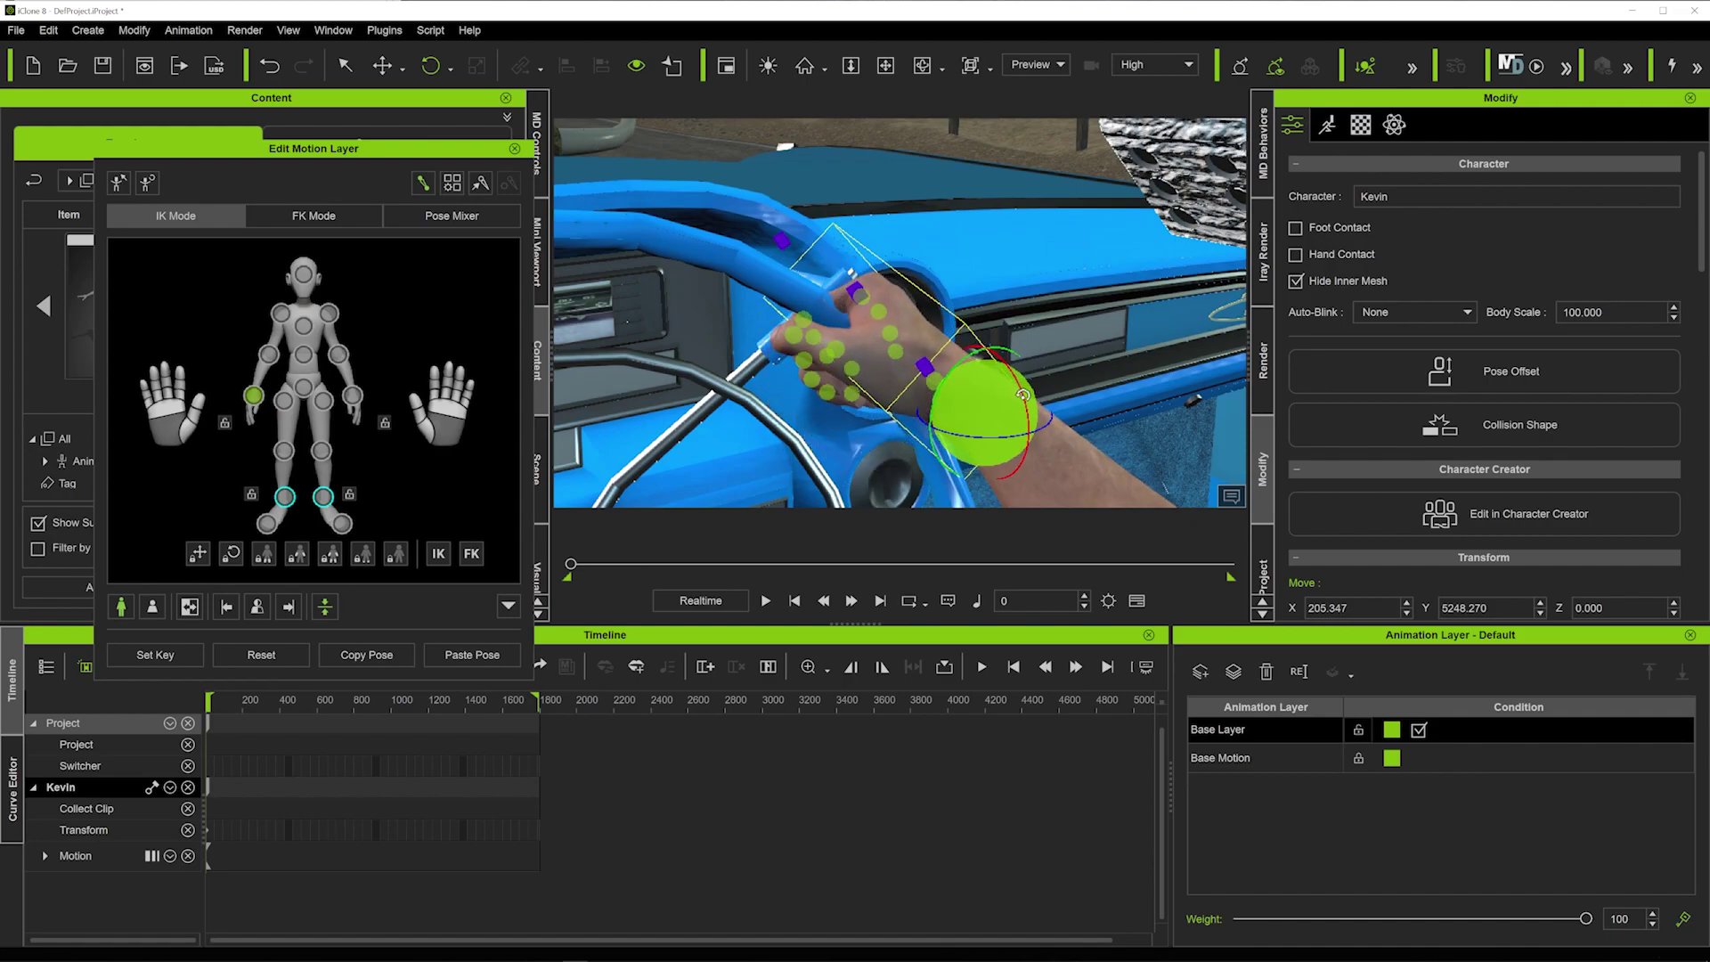
Rotate Kevin's left hand at the wrist so its fist grips the steering wheel rim, and close Edit Motion Layer.
{"action": "right_click_drag", "start_coordinate": [848, 442], "coordinate": [627, 405]}
{"action": "left_click", "coordinate": [352, 396]}
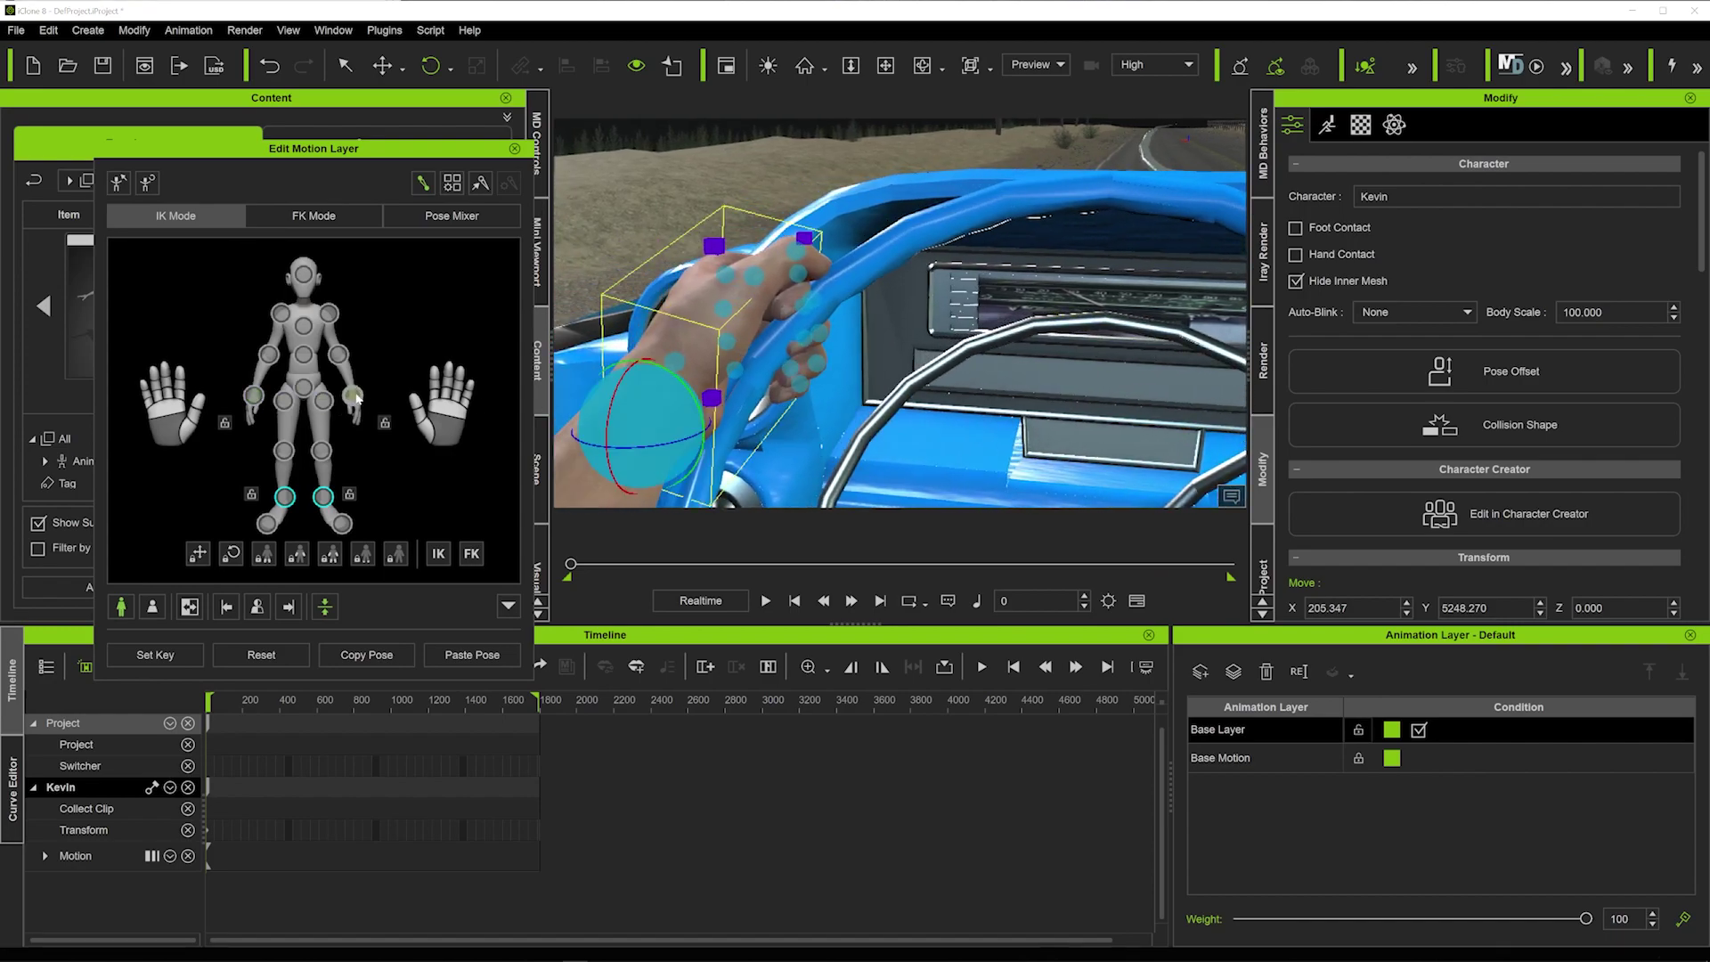
{"action": "left_click_drag", "start_coordinate": [675, 445], "coordinate": [601, 405]}
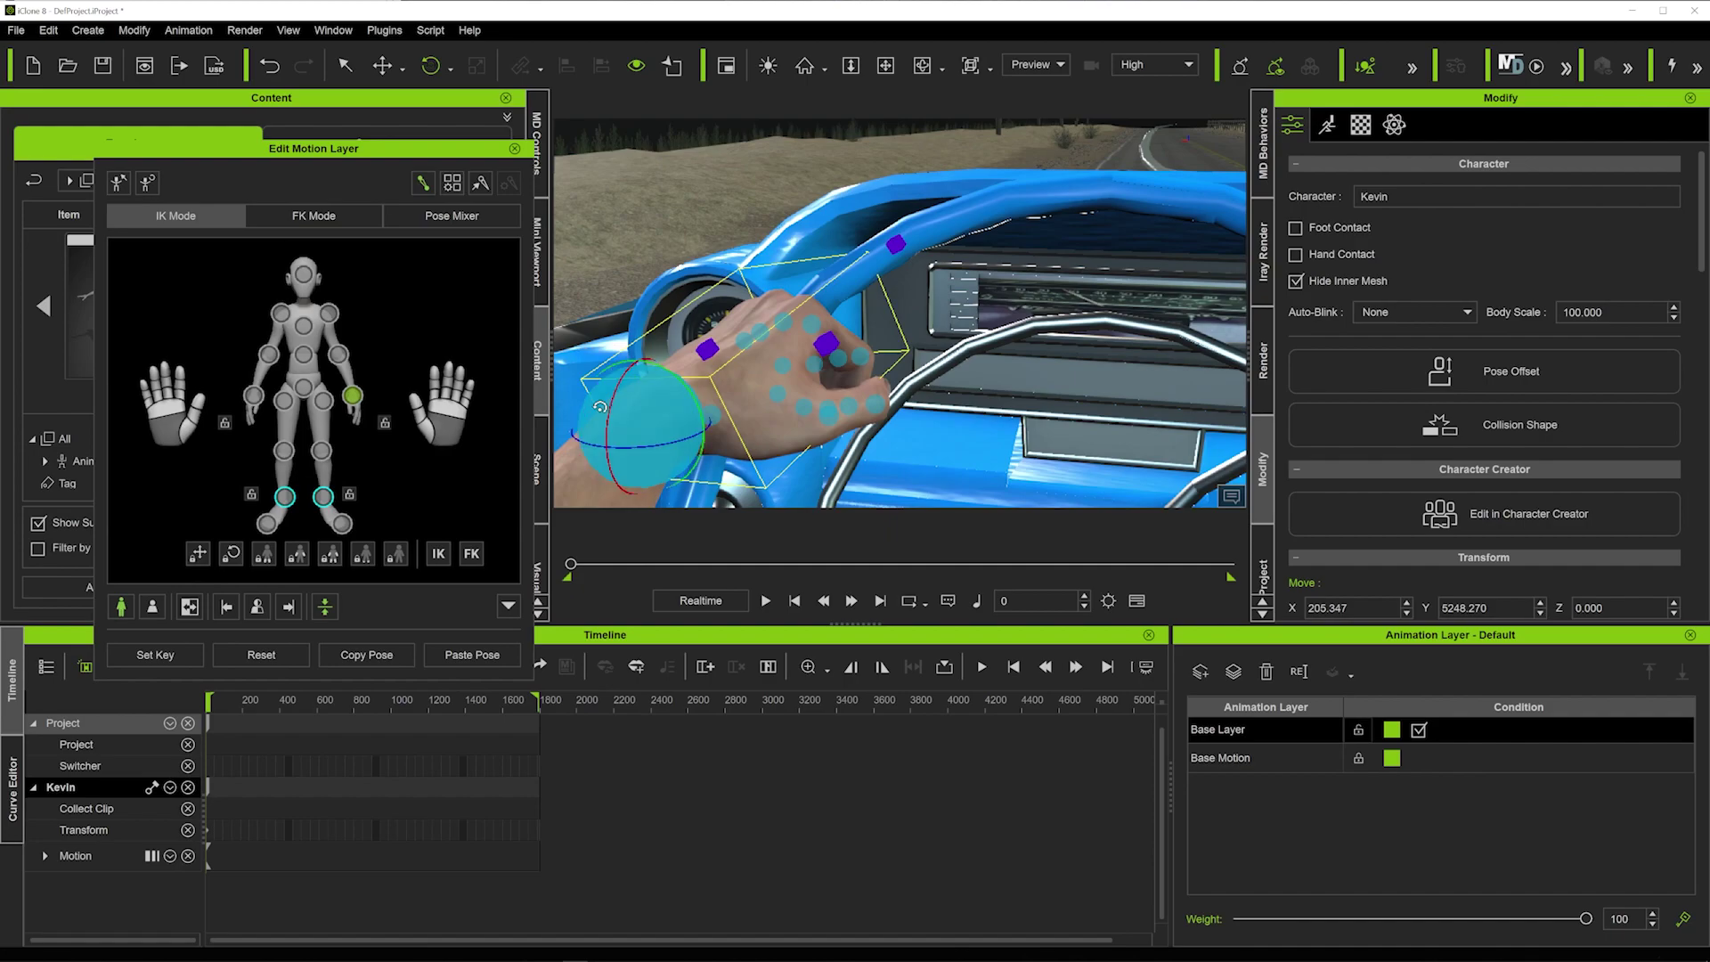
{"action": "left_click_drag", "start_coordinate": [593, 392], "coordinate": [659, 406]}
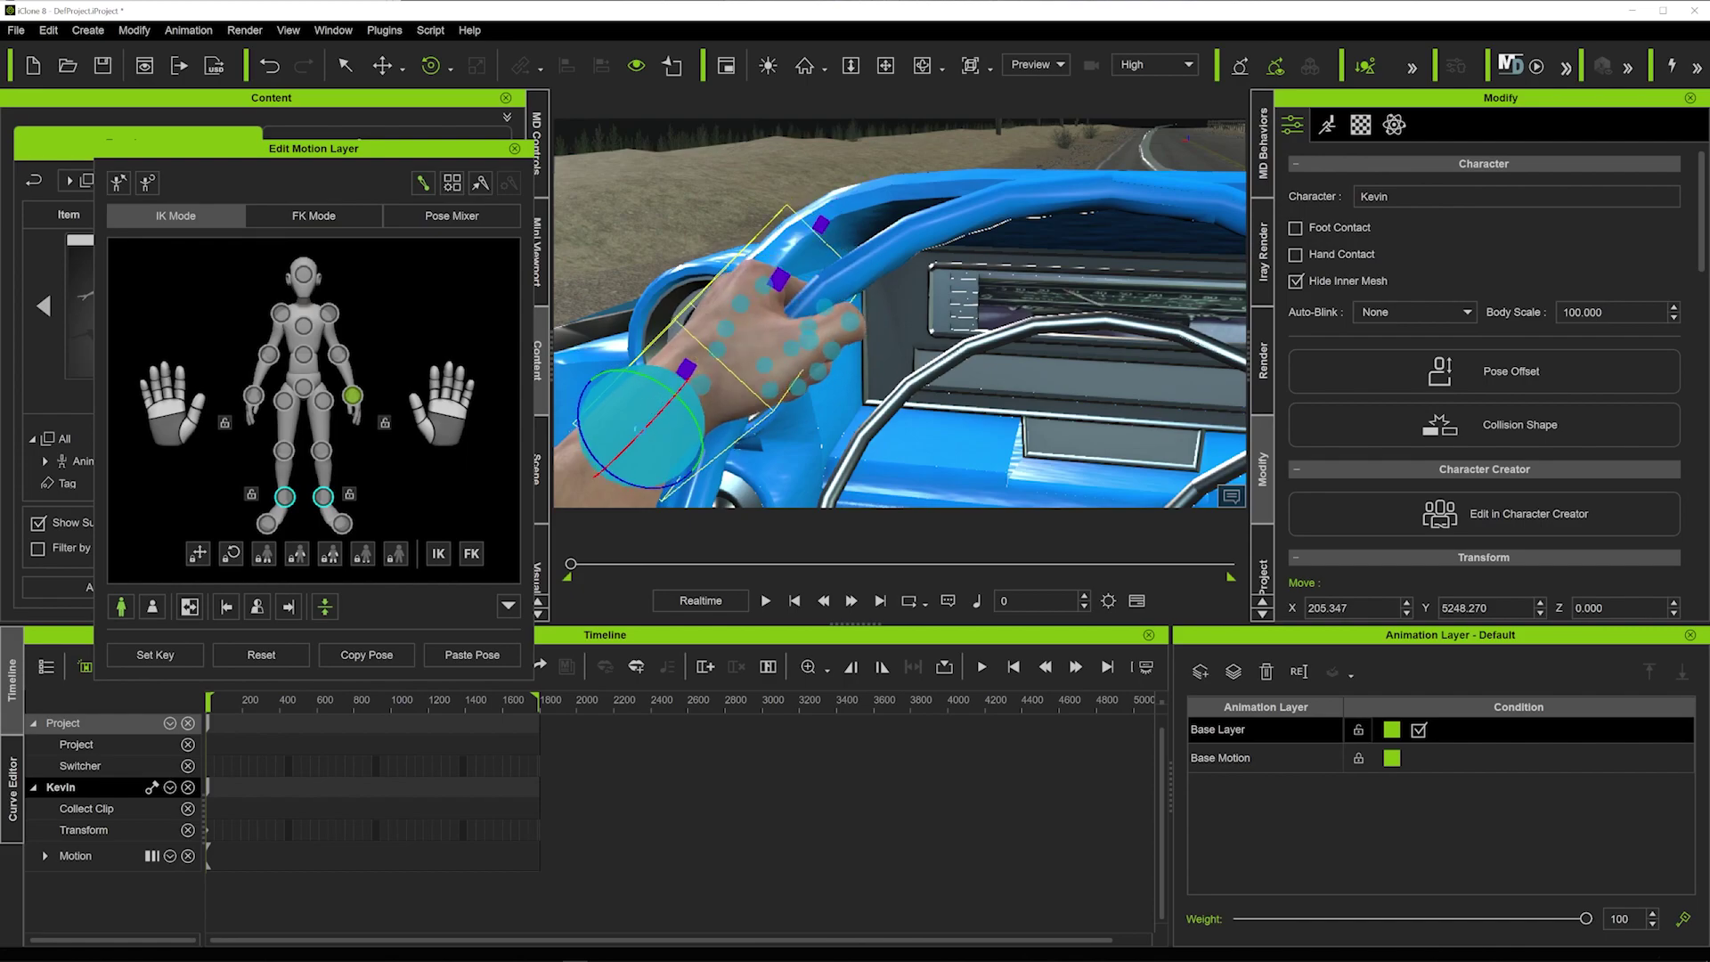
{"action": "left_click_drag", "start_coordinate": [762, 230], "coordinate": [524, 156], "text": "alt"}
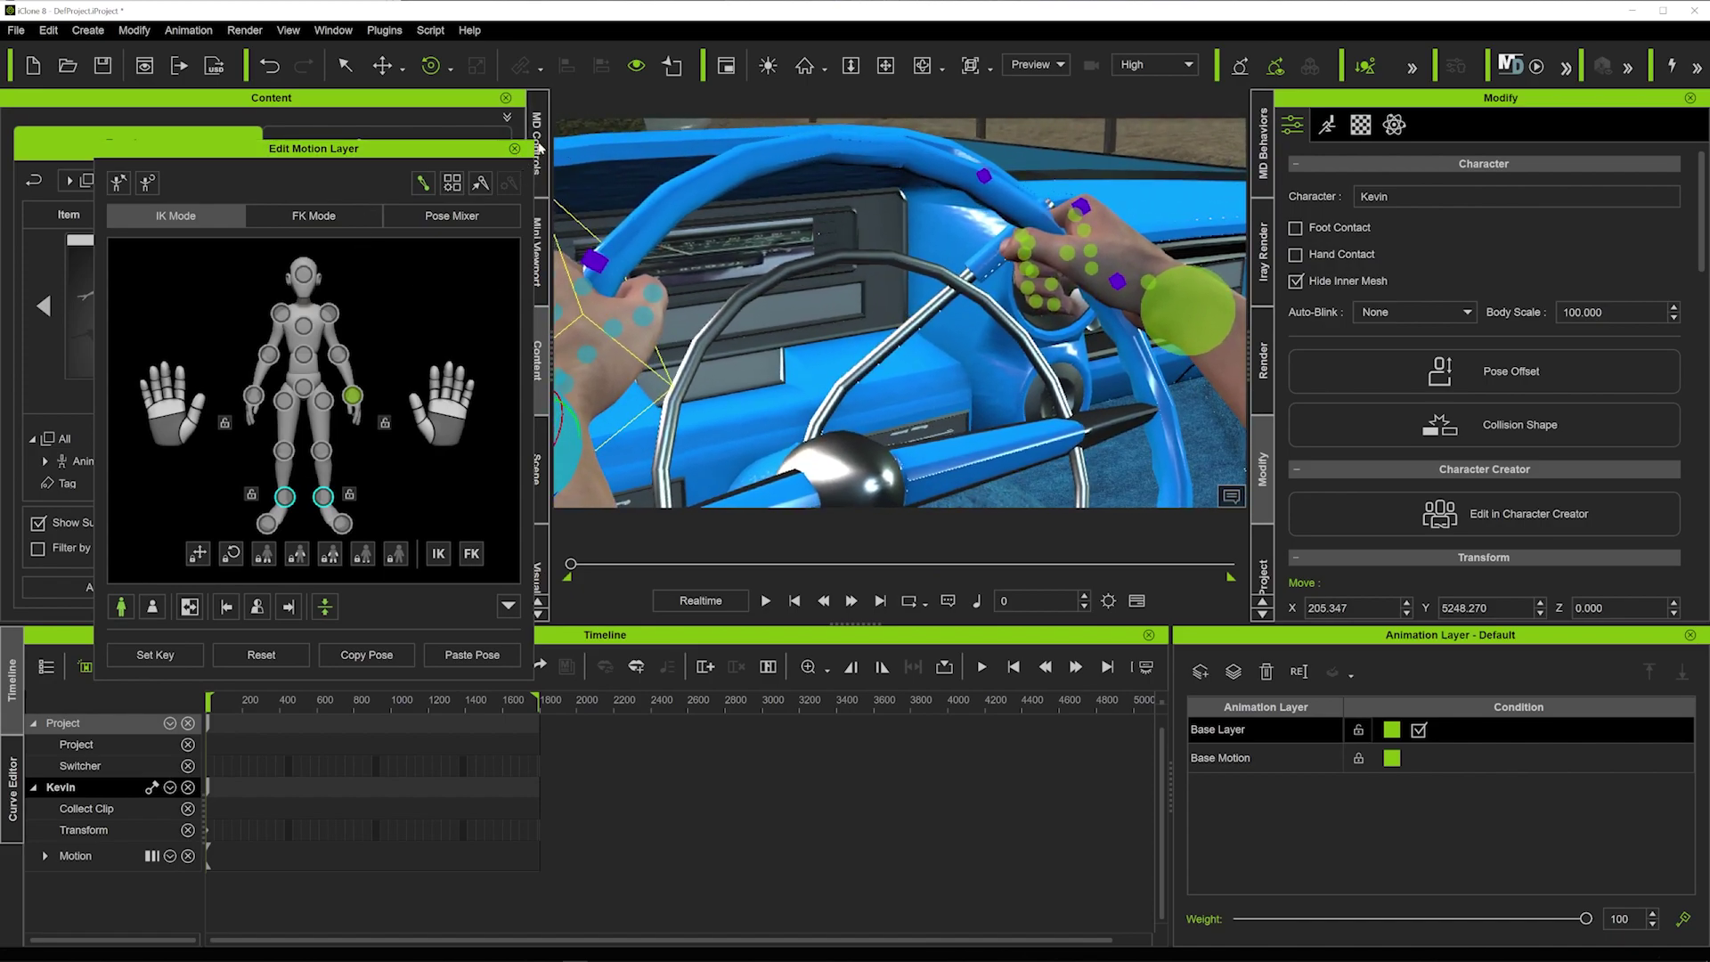
{"action": "left_click", "coordinate": [515, 149]}
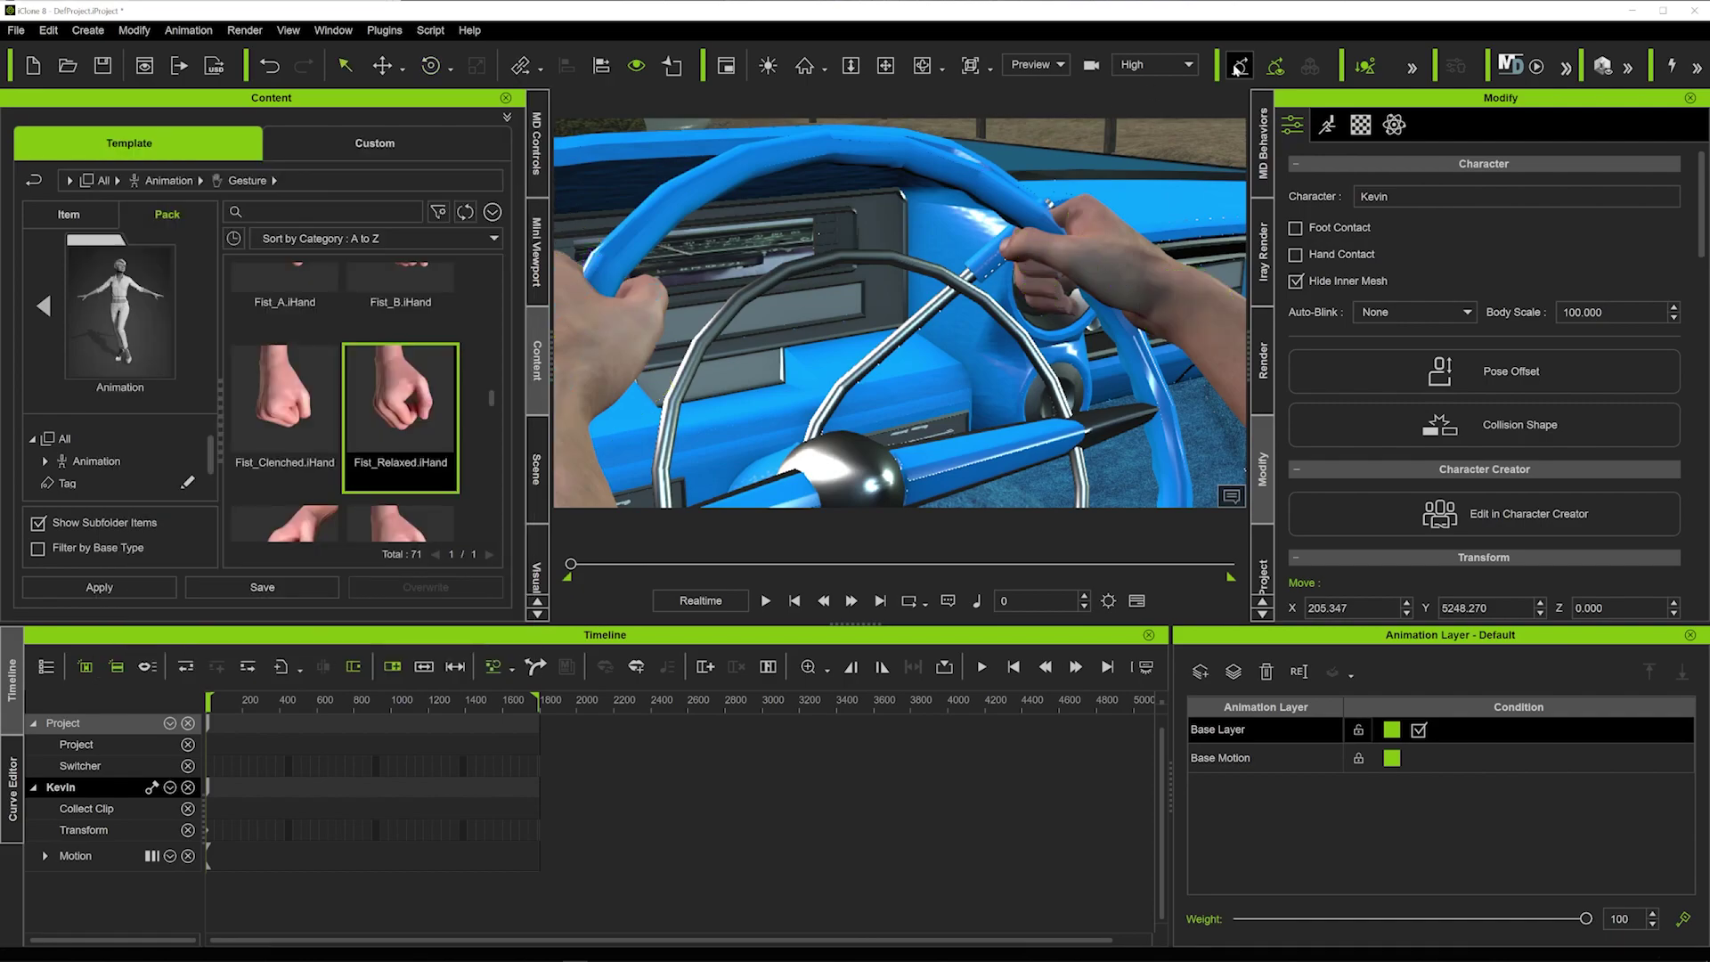
Open Edit Reach Target, select Kevin's right hand and create a reach dummy for it.
{"action": "left_click", "coordinate": [1327, 125]}
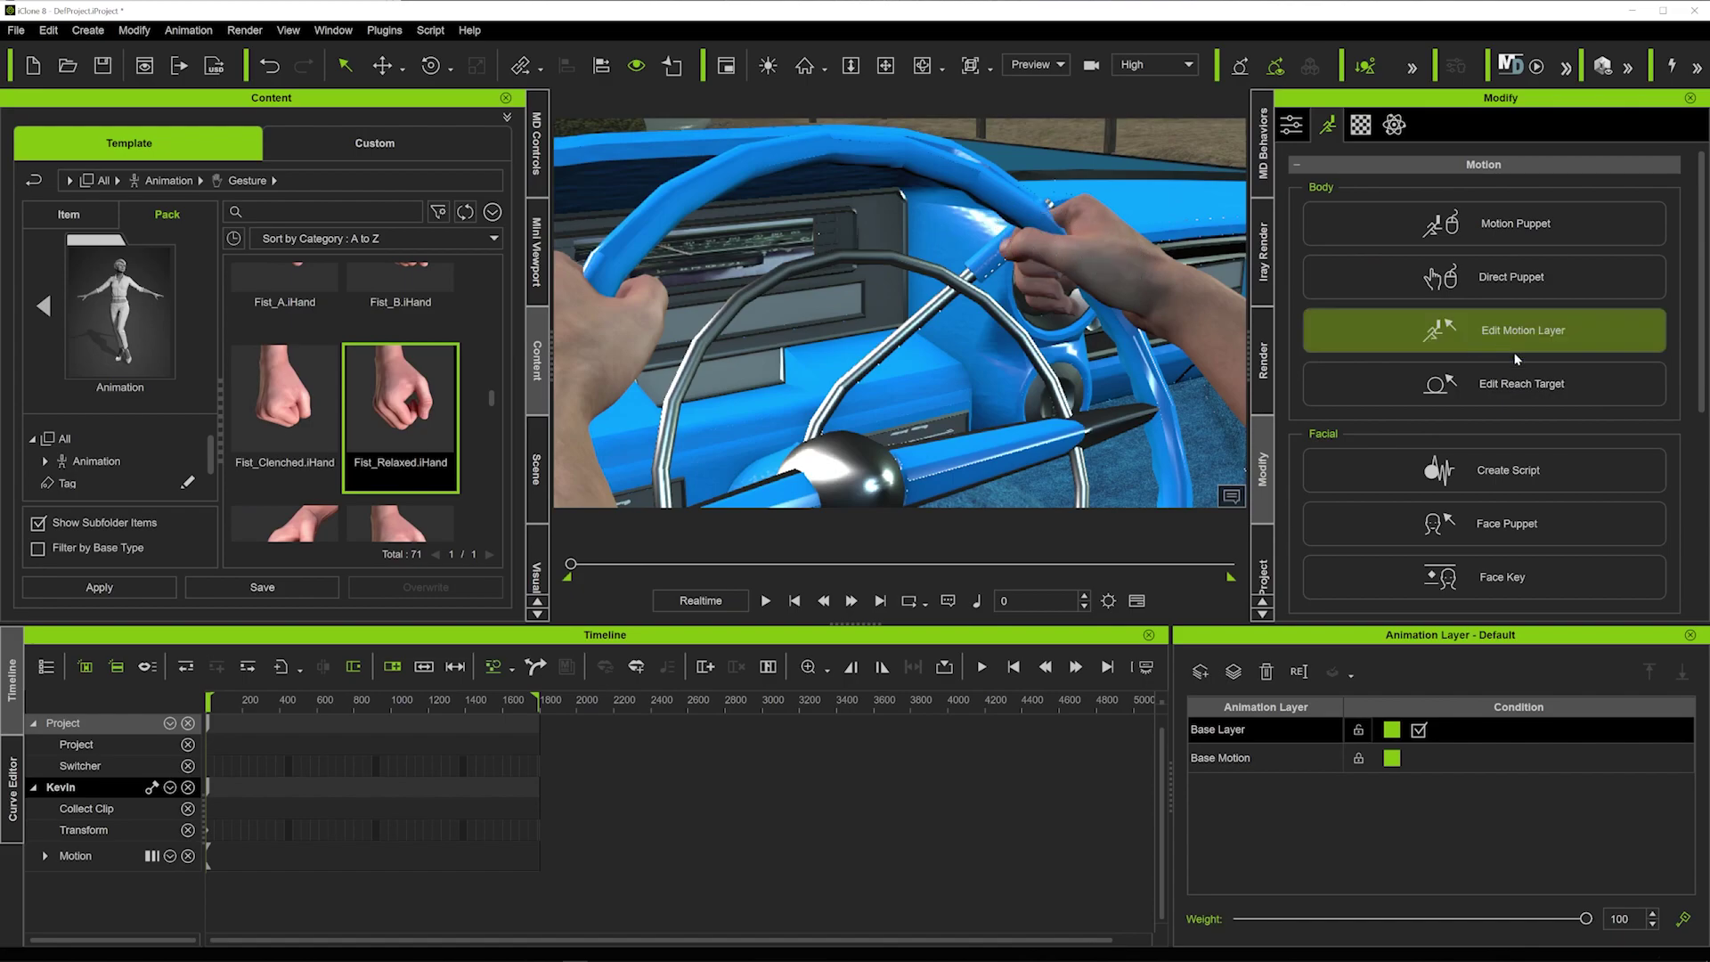
{"action": "left_click", "coordinate": [1495, 384]}
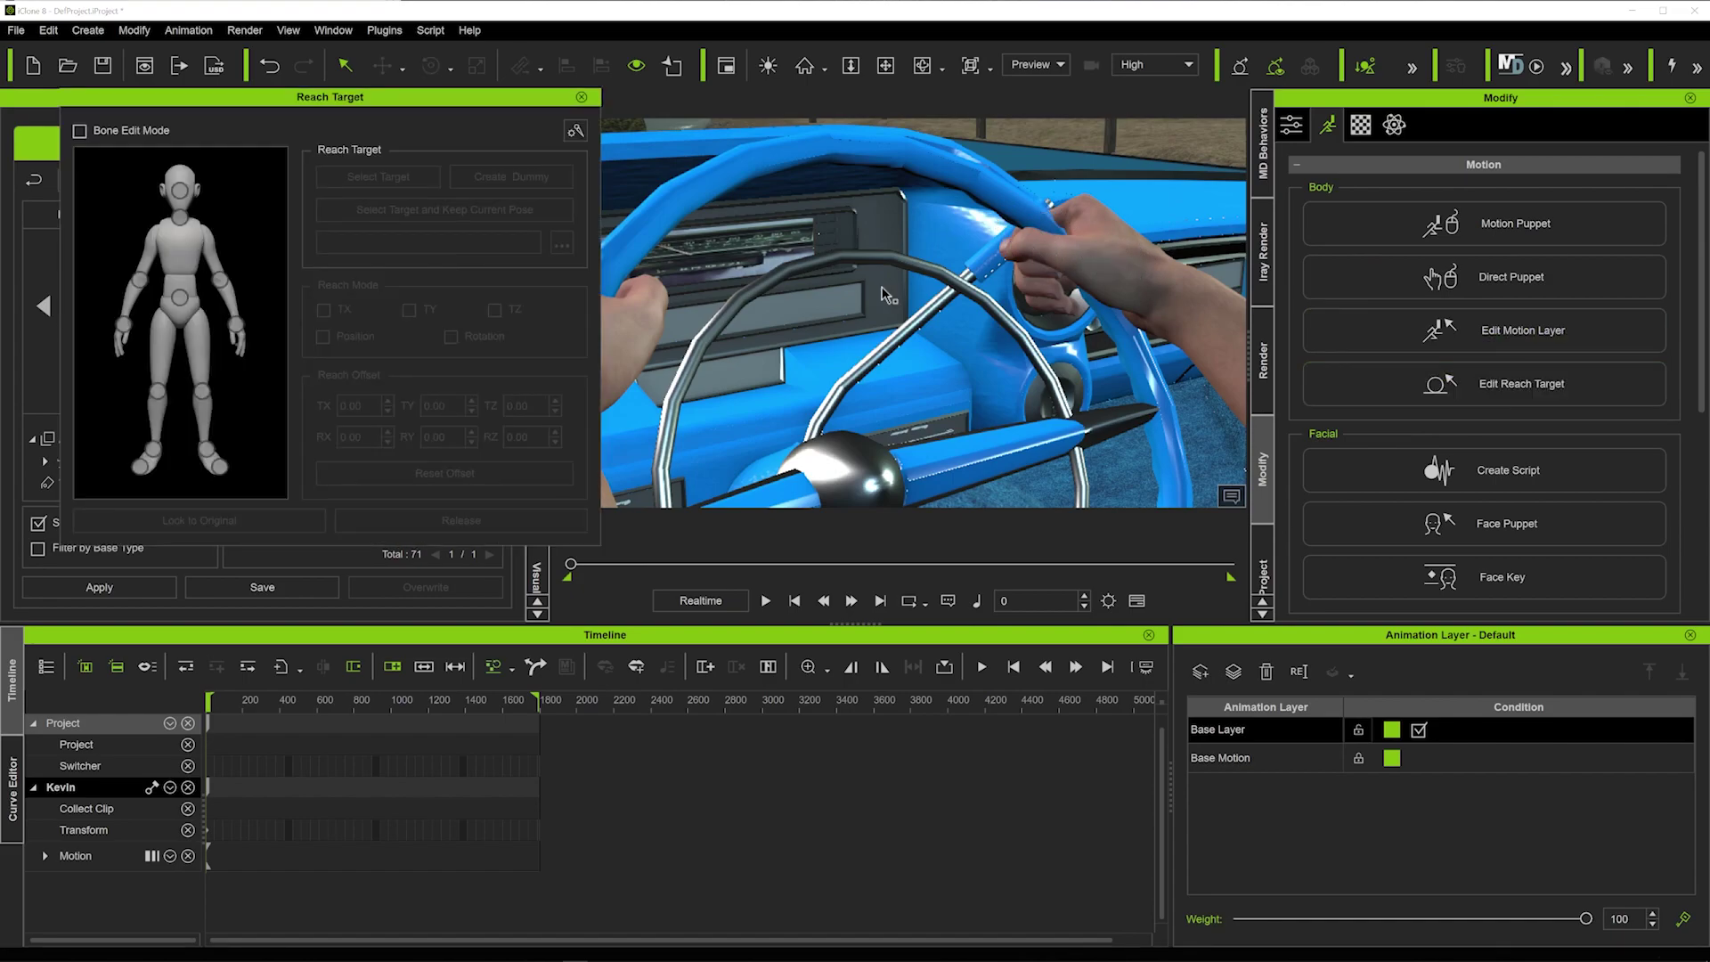
{"action": "left_click", "coordinate": [236, 326]}
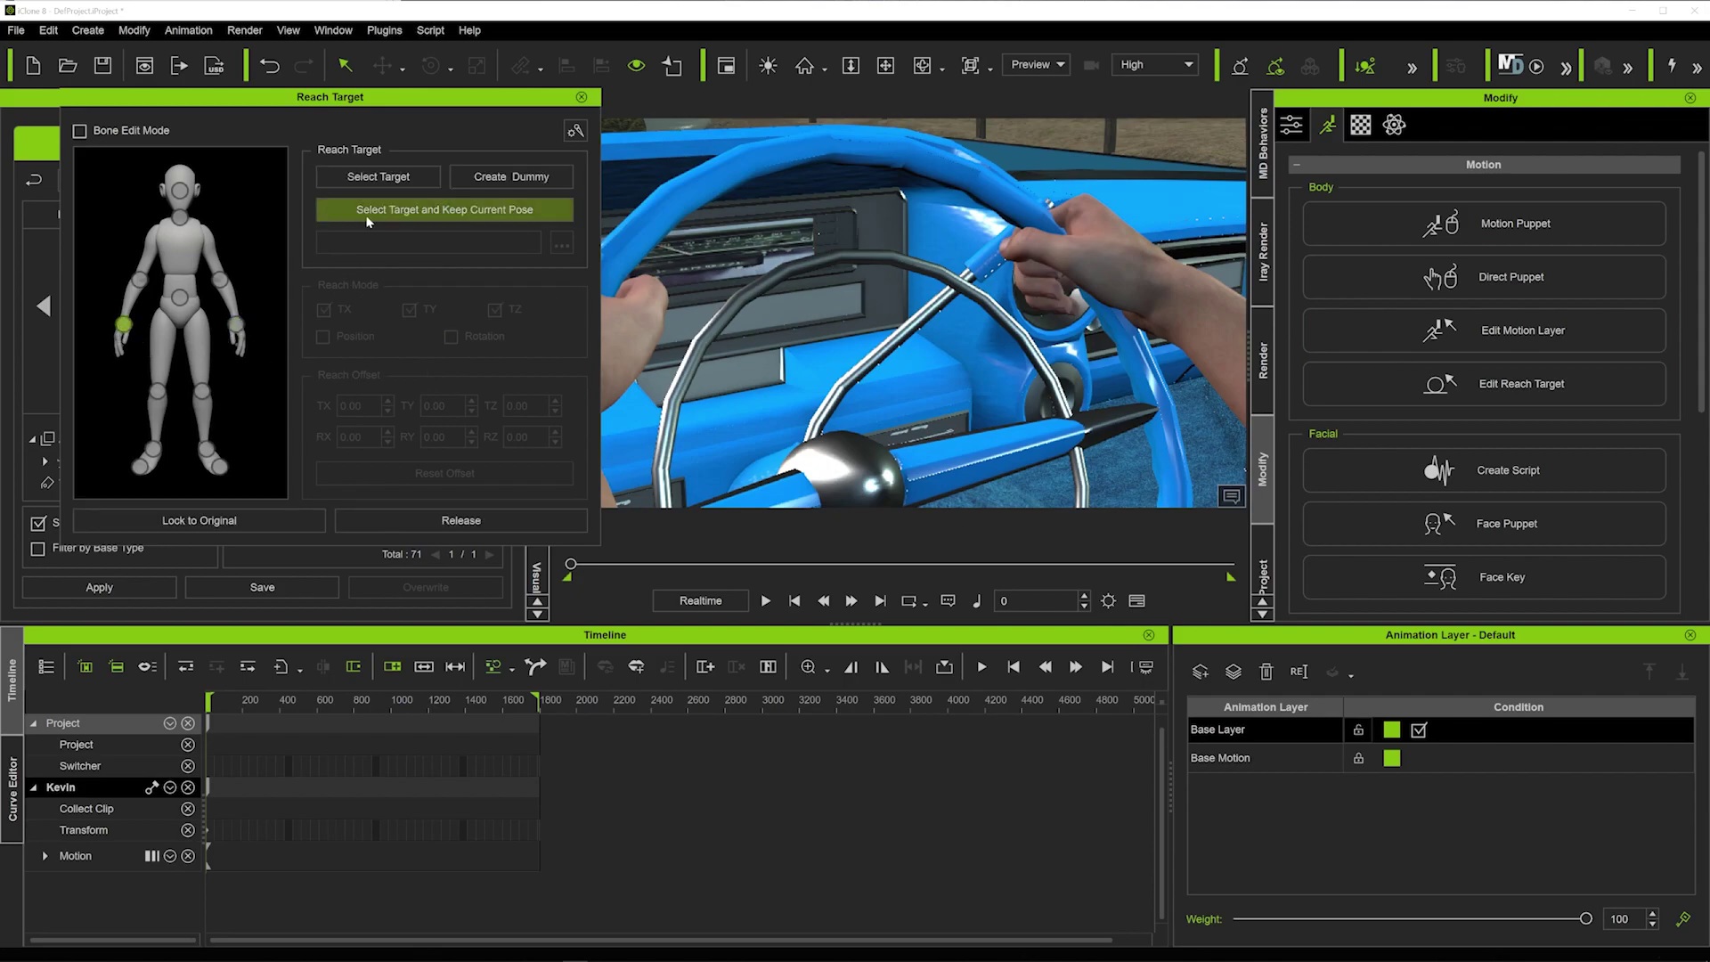
{"action": "left_click", "coordinate": [496, 184]}
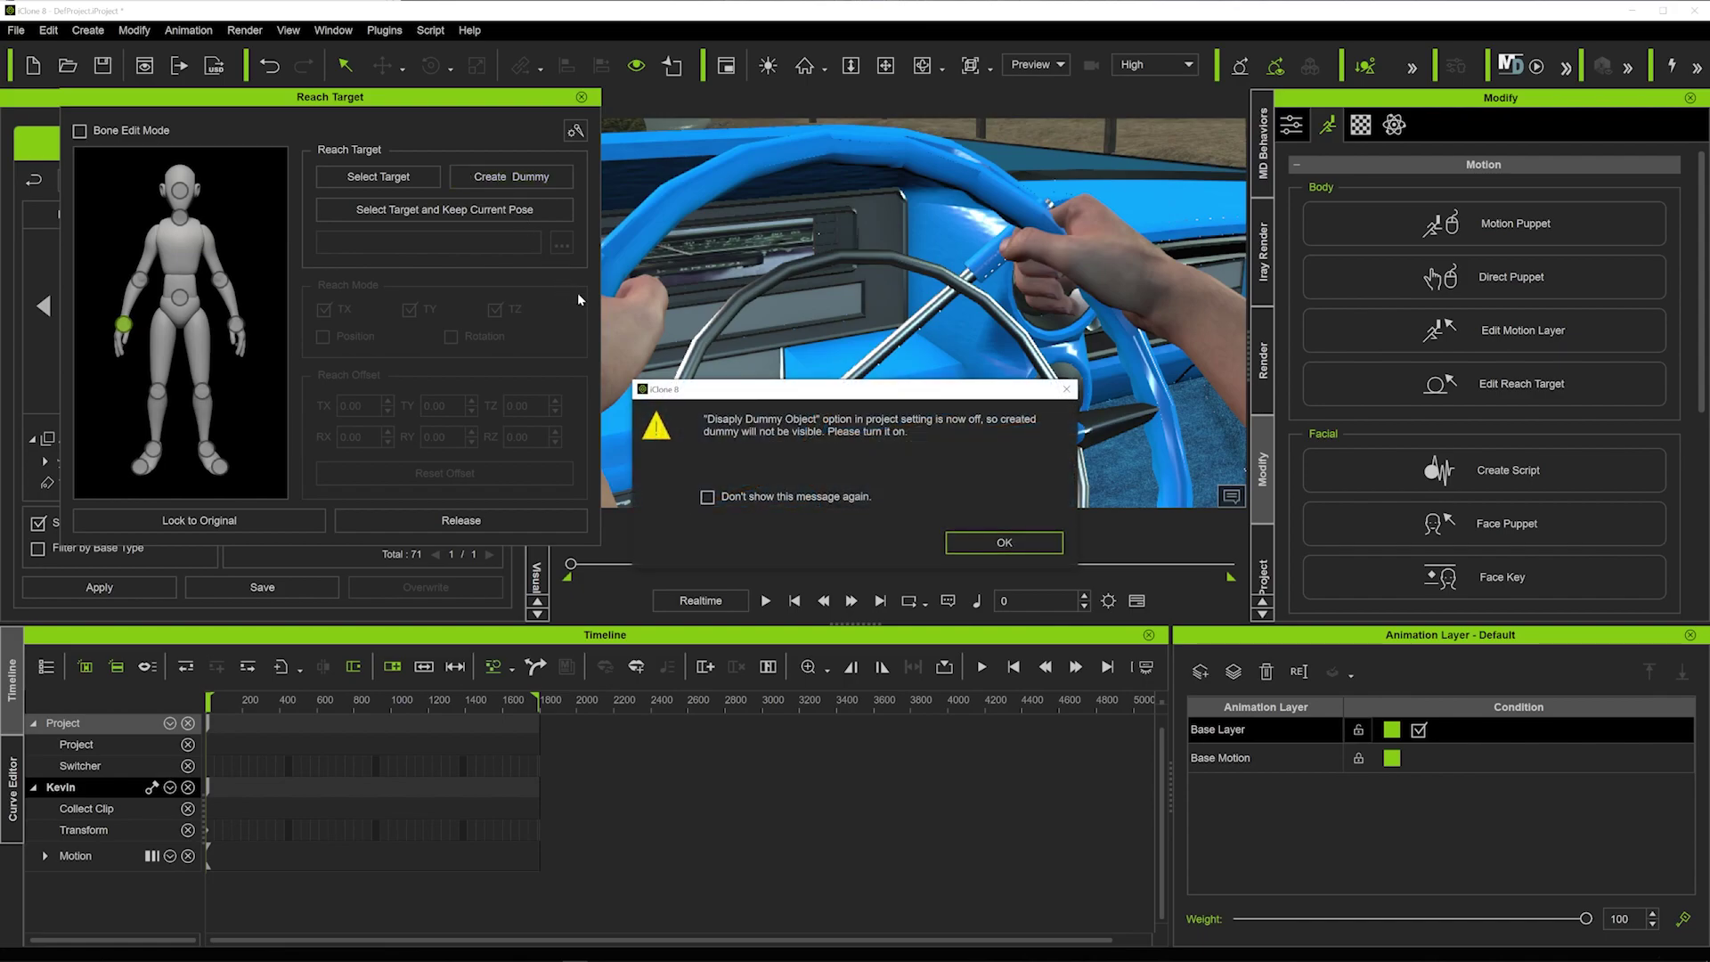
{"action": "left_click", "coordinate": [1001, 540]}
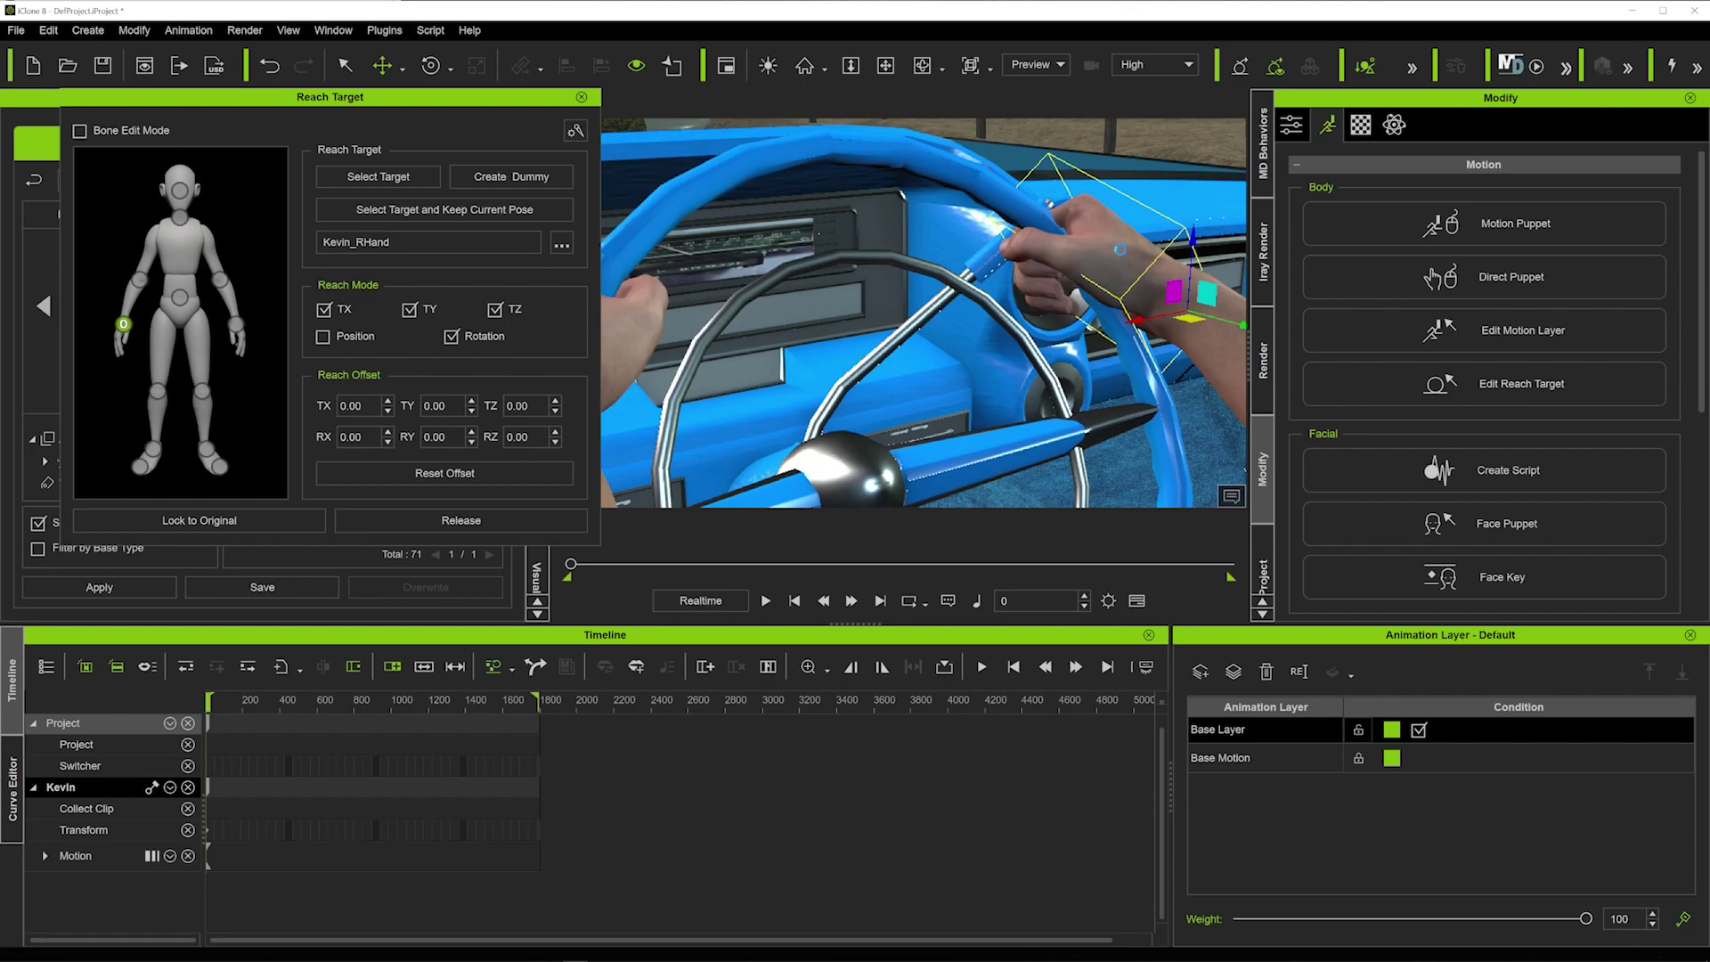
Set the steering wheel as reach target for Kevin's right hand and left hand while keeping the current pose.
{"action": "left_click", "coordinate": [370, 212]}
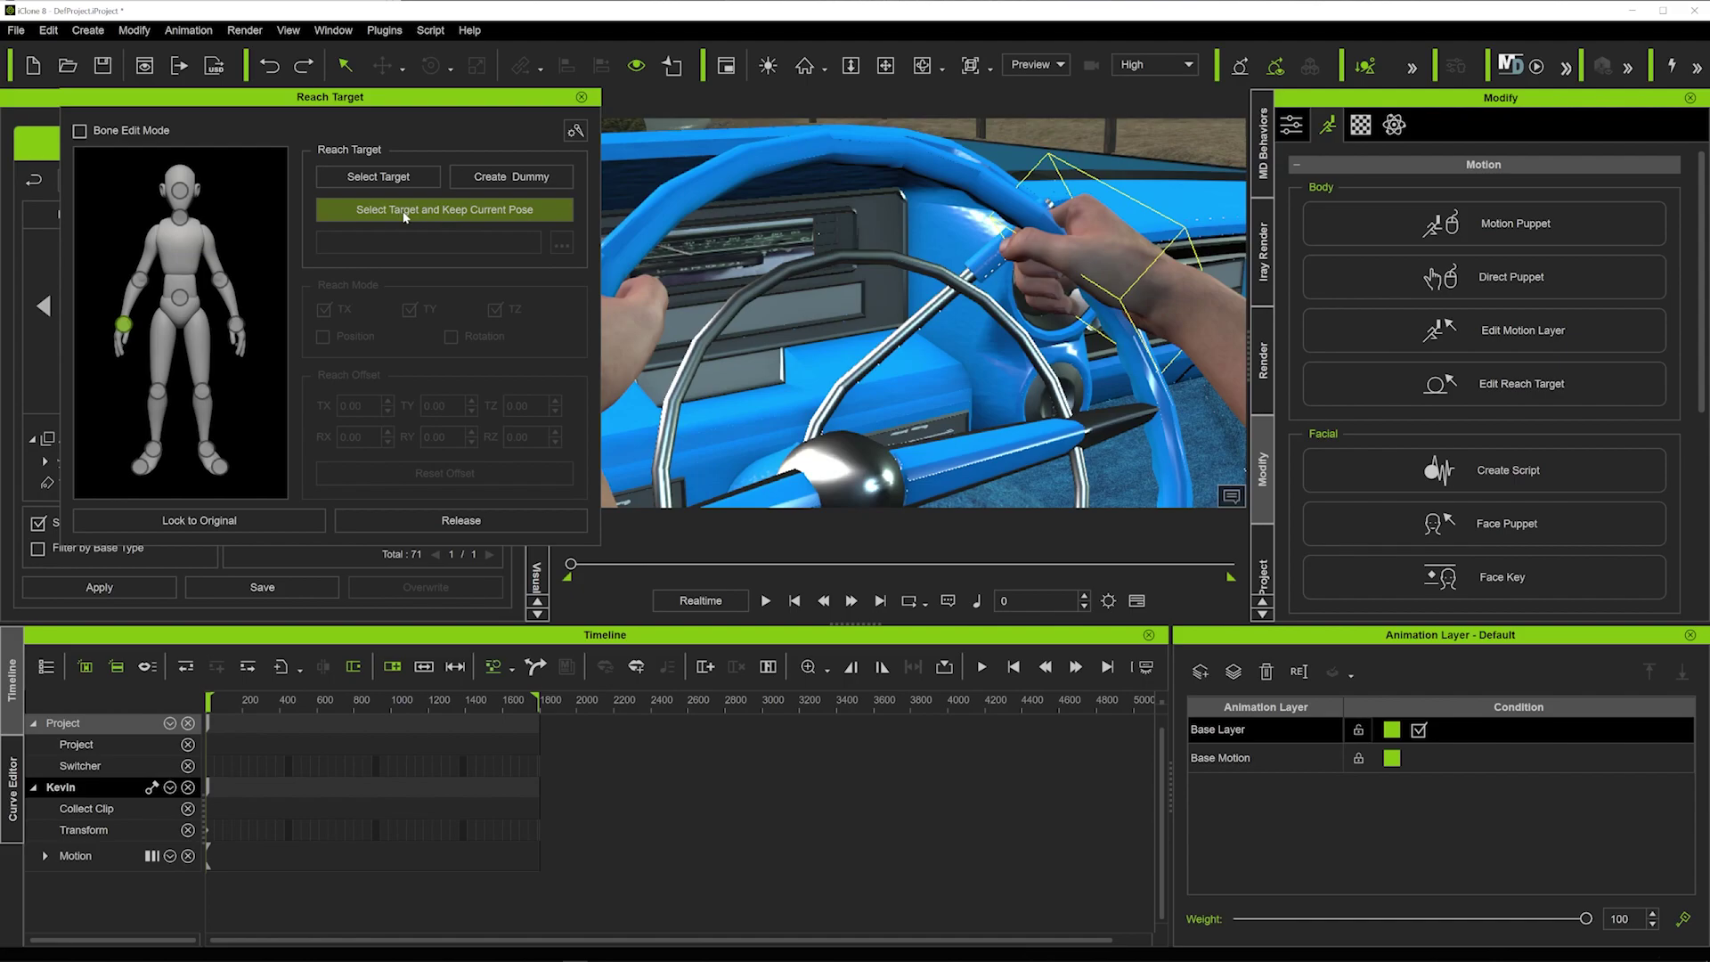
{"action": "left_click", "coordinate": [998, 190]}
{"action": "middle_click_drag", "start_coordinate": [614, 265], "coordinate": [740, 267]}
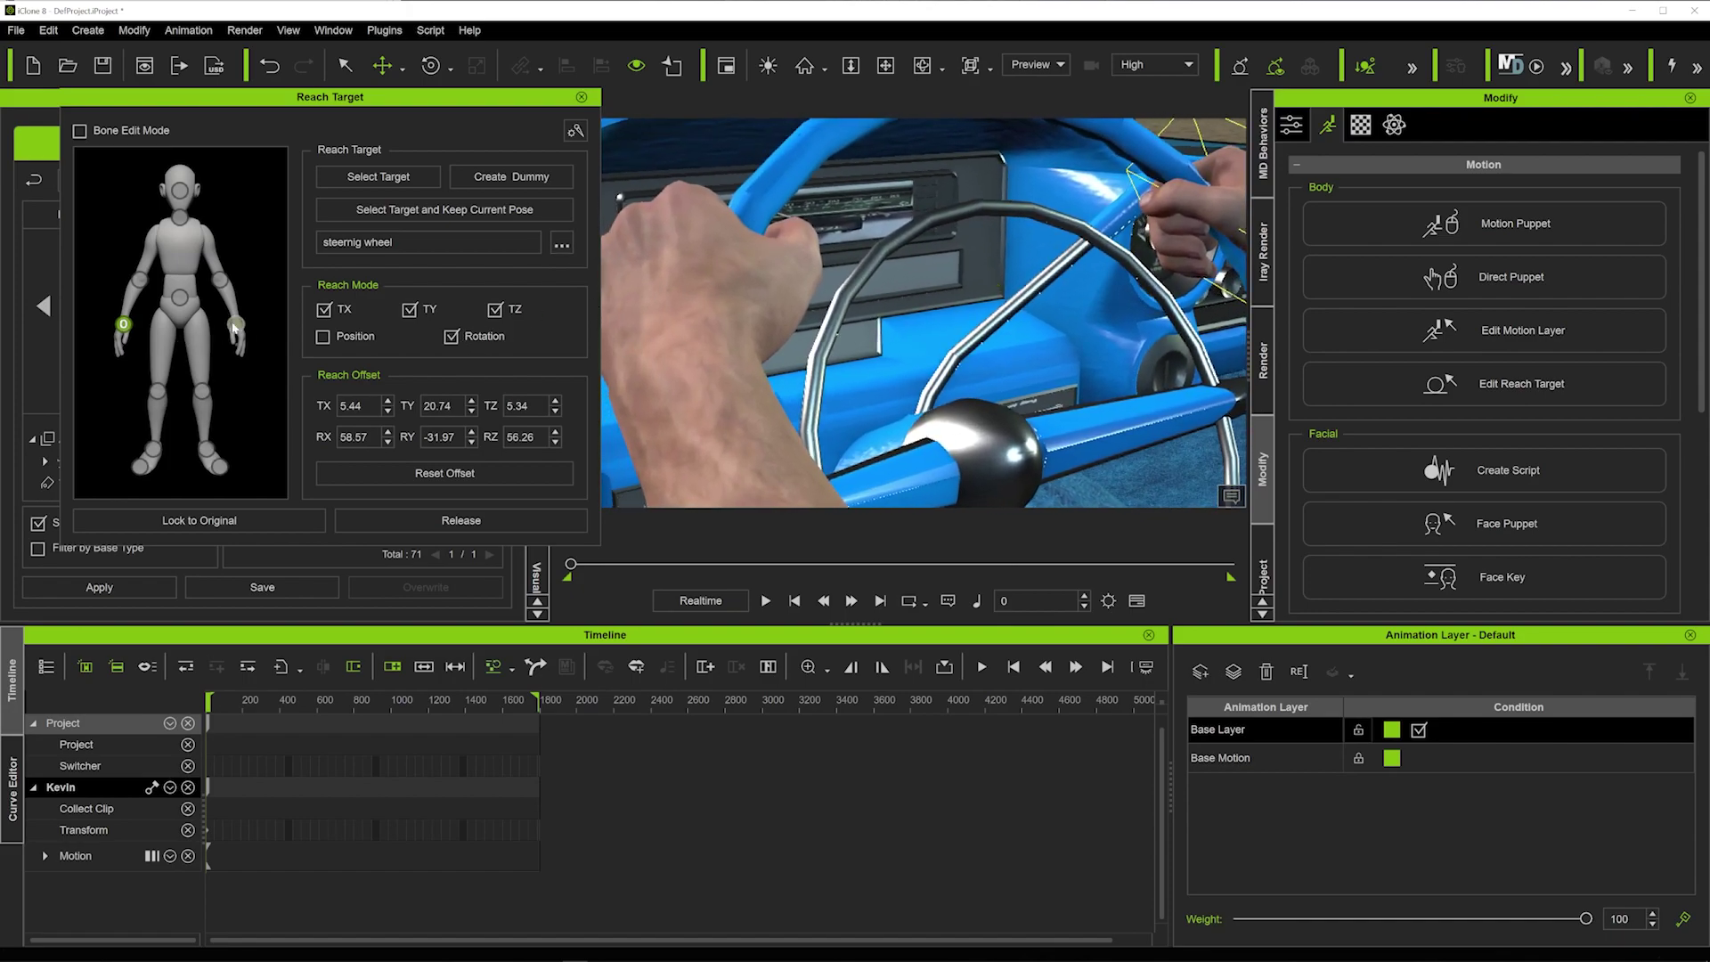
{"action": "left_click", "coordinate": [235, 325]}
{"action": "left_click", "coordinate": [445, 207]}
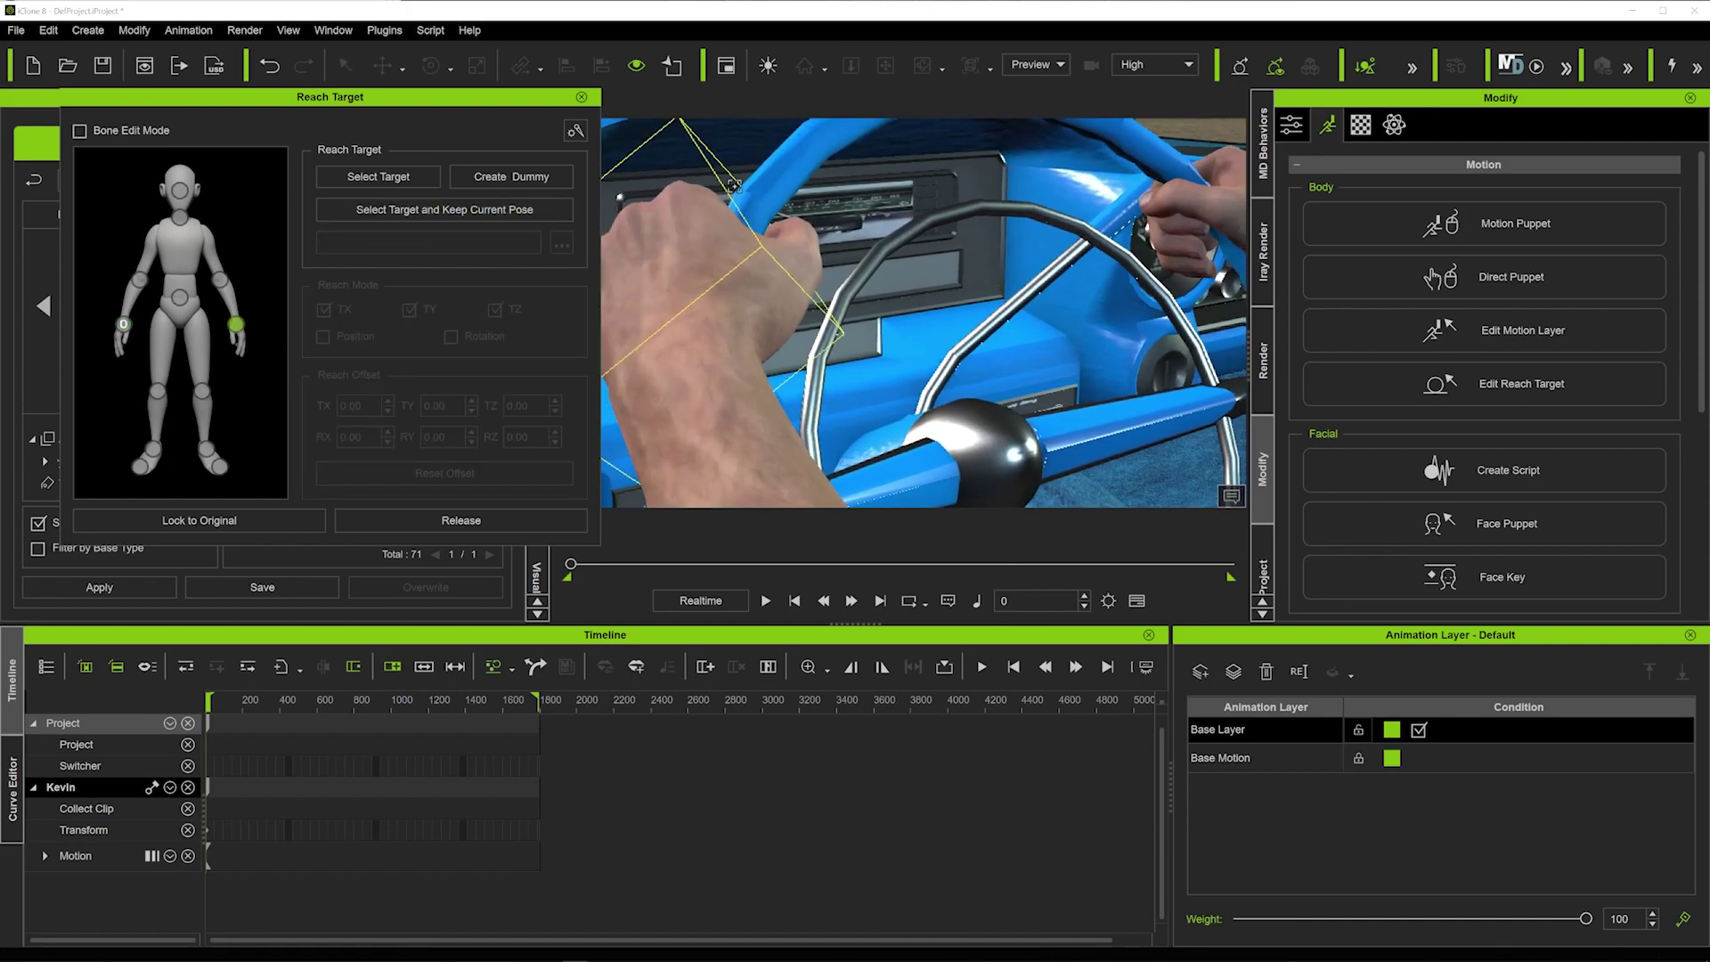
{"action": "left_click", "coordinate": [800, 151]}
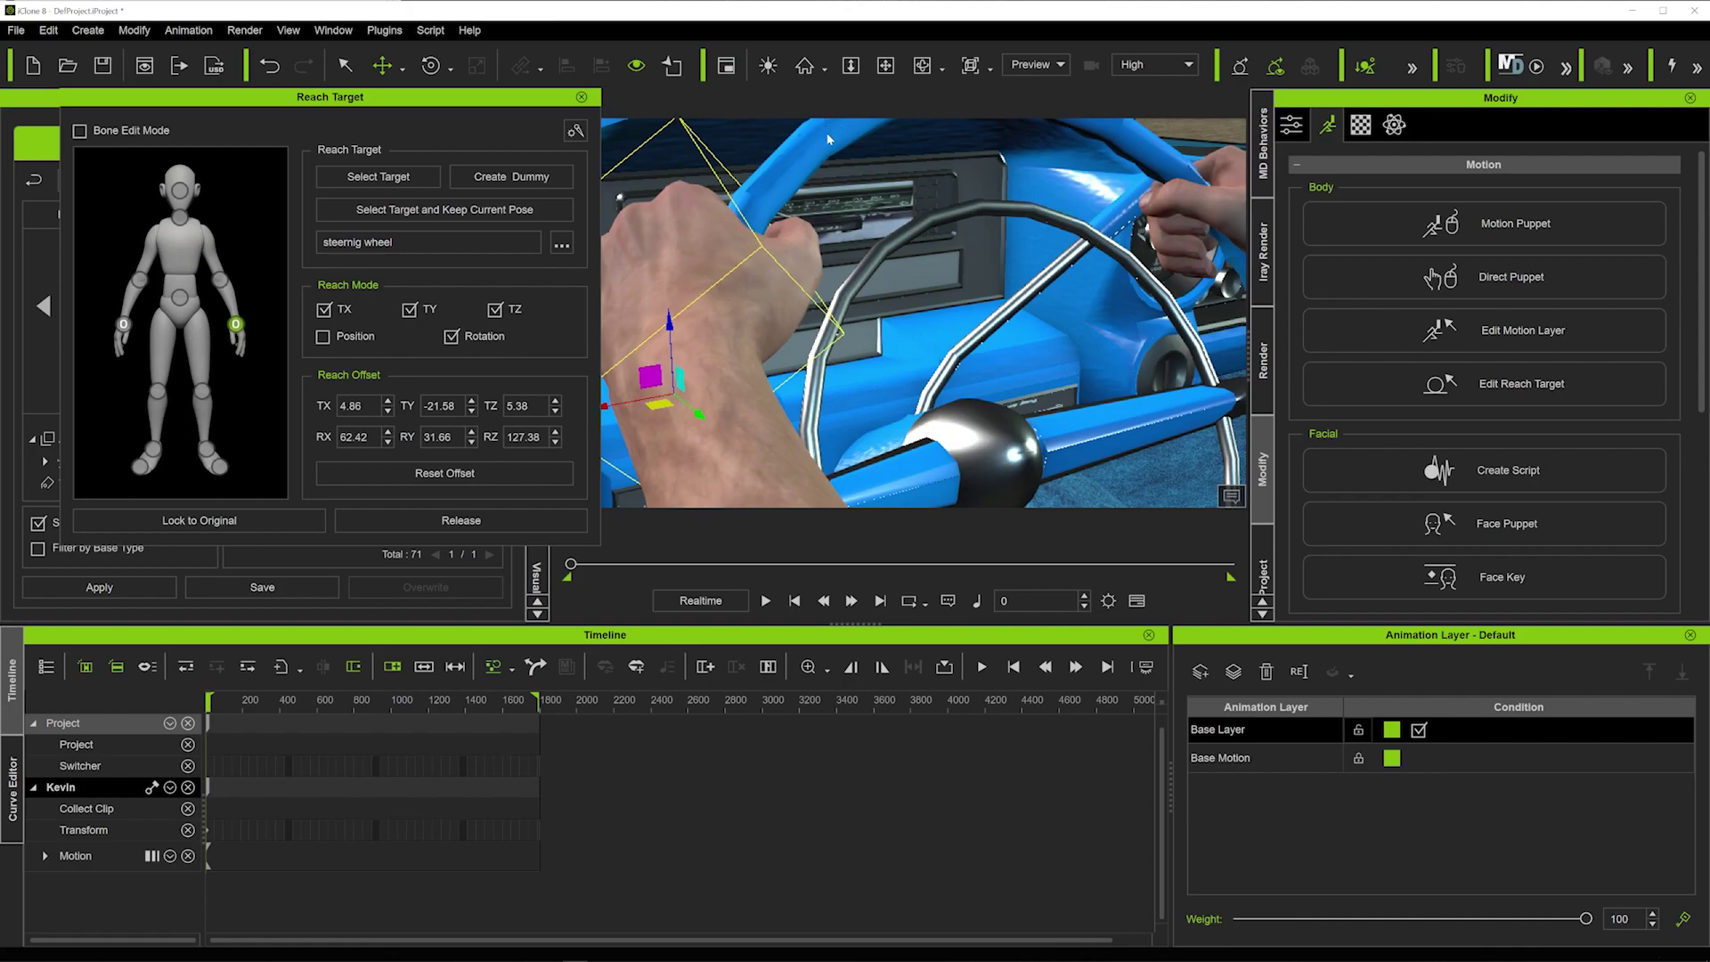
{"action": "right_click_drag", "start_coordinate": [792, 167], "coordinate": [516, 299]}
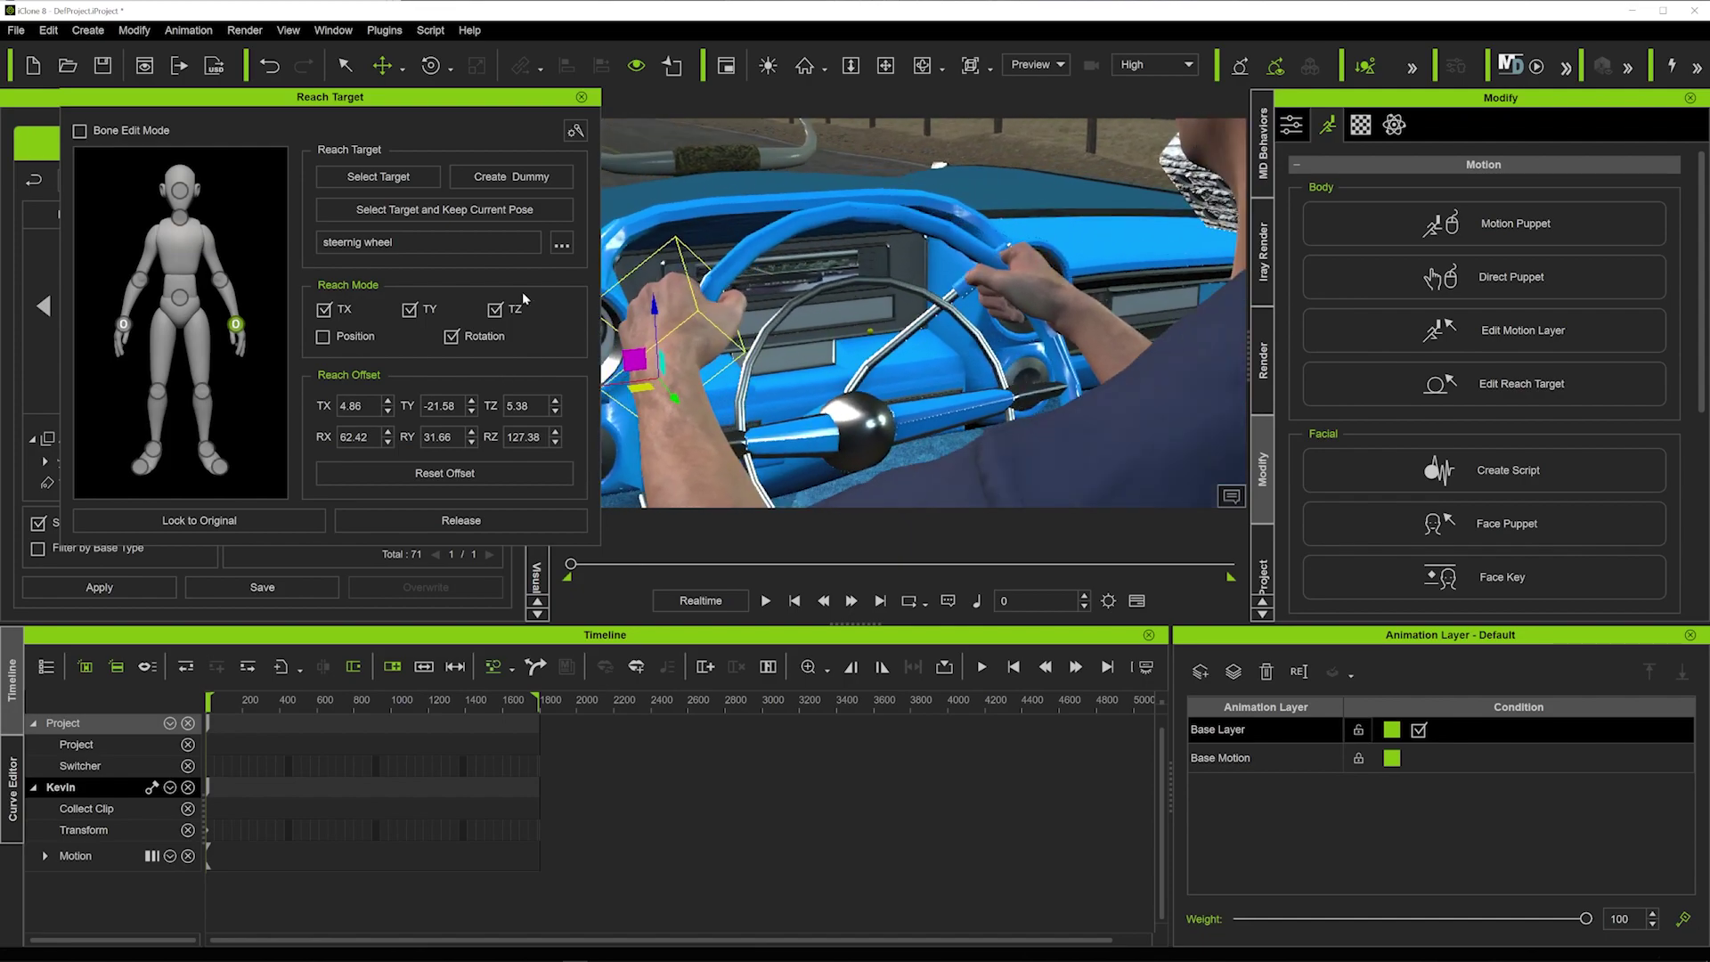
{"action": "left_click", "coordinate": [581, 97]}
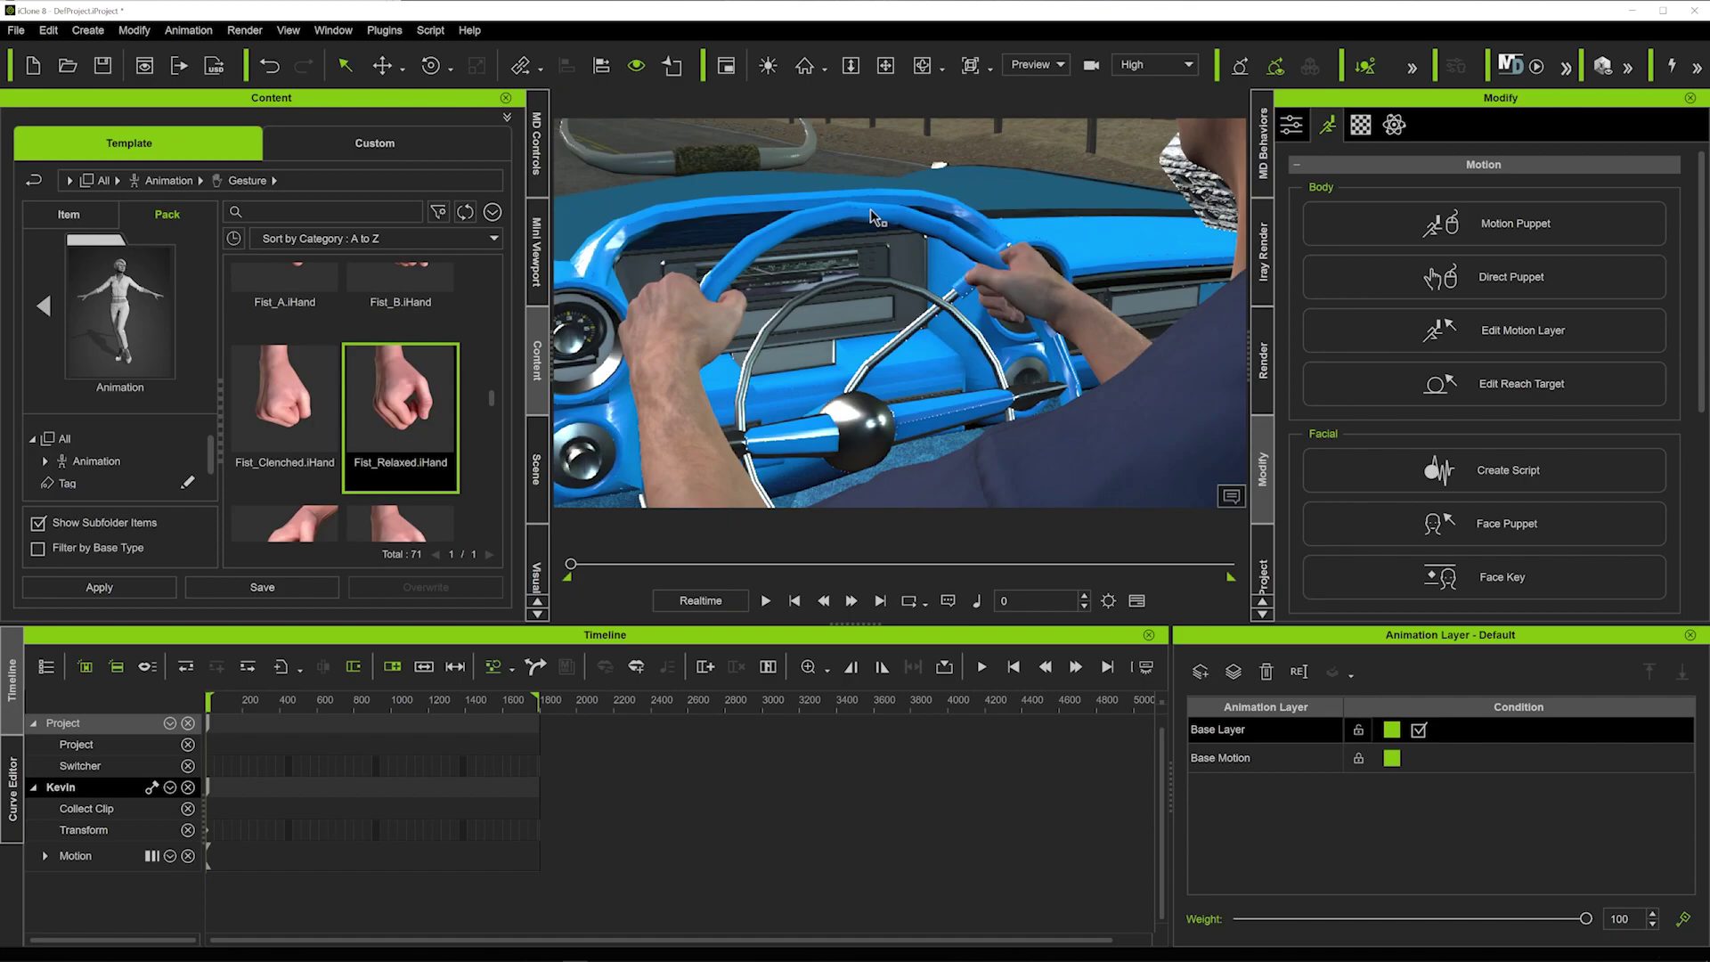
Select the steering wheel and rotate it about its hub to test whether both hands follow.
{"action": "left_click", "coordinate": [877, 218]}
{"action": "left_click", "coordinate": [871, 211]}
{"action": "left_click", "coordinate": [871, 211]}
{"action": "left_click", "coordinate": [877, 218]}
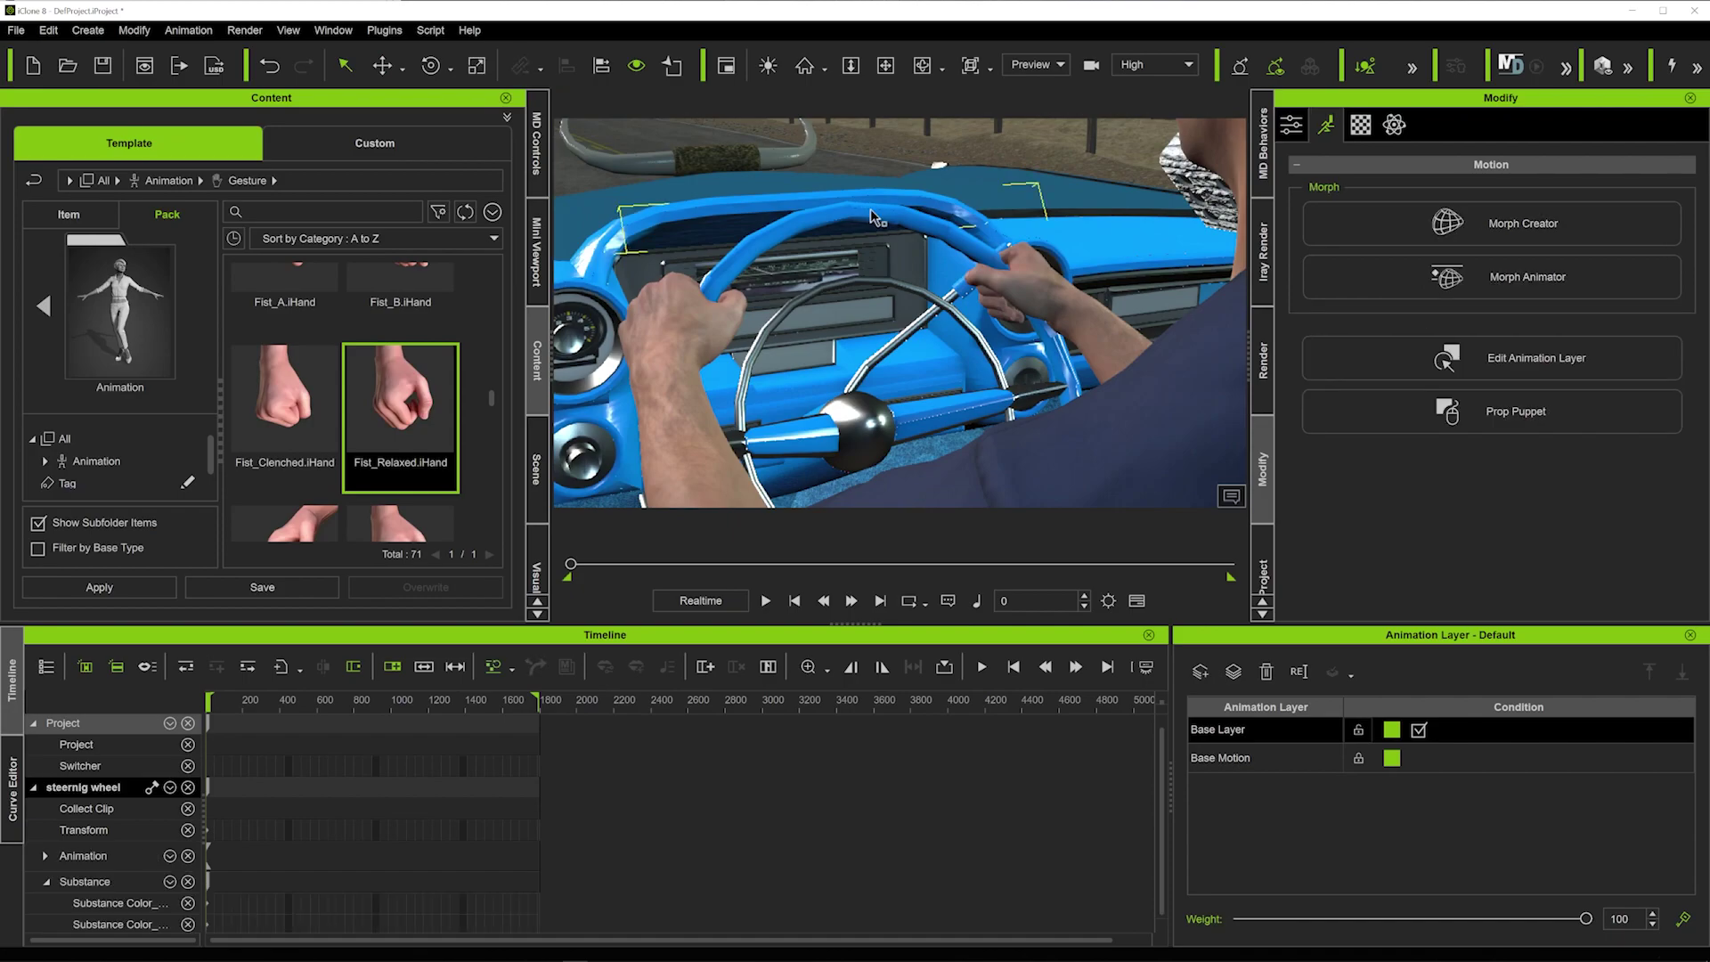
{"action": "key", "text": "e"}
{"action": "mouse_move", "coordinate": [867, 363]}
{"action": "left_mouse_down"}
{"action": "mouse_move", "coordinate": [836, 387]}
{"action": "mouse_move", "coordinate": [917, 329]}
{"action": "mouse_move", "coordinate": [837, 383]}
{"action": "mouse_move", "coordinate": [895, 336]}
{"action": "mouse_move", "coordinate": [858, 342]}
{"action": "mouse_move", "coordinate": [873, 323]}
{"action": "mouse_move", "coordinate": [836, 339]}
{"action": "mouse_move", "coordinate": [857, 340]}
{"action": "left_mouse_up"}
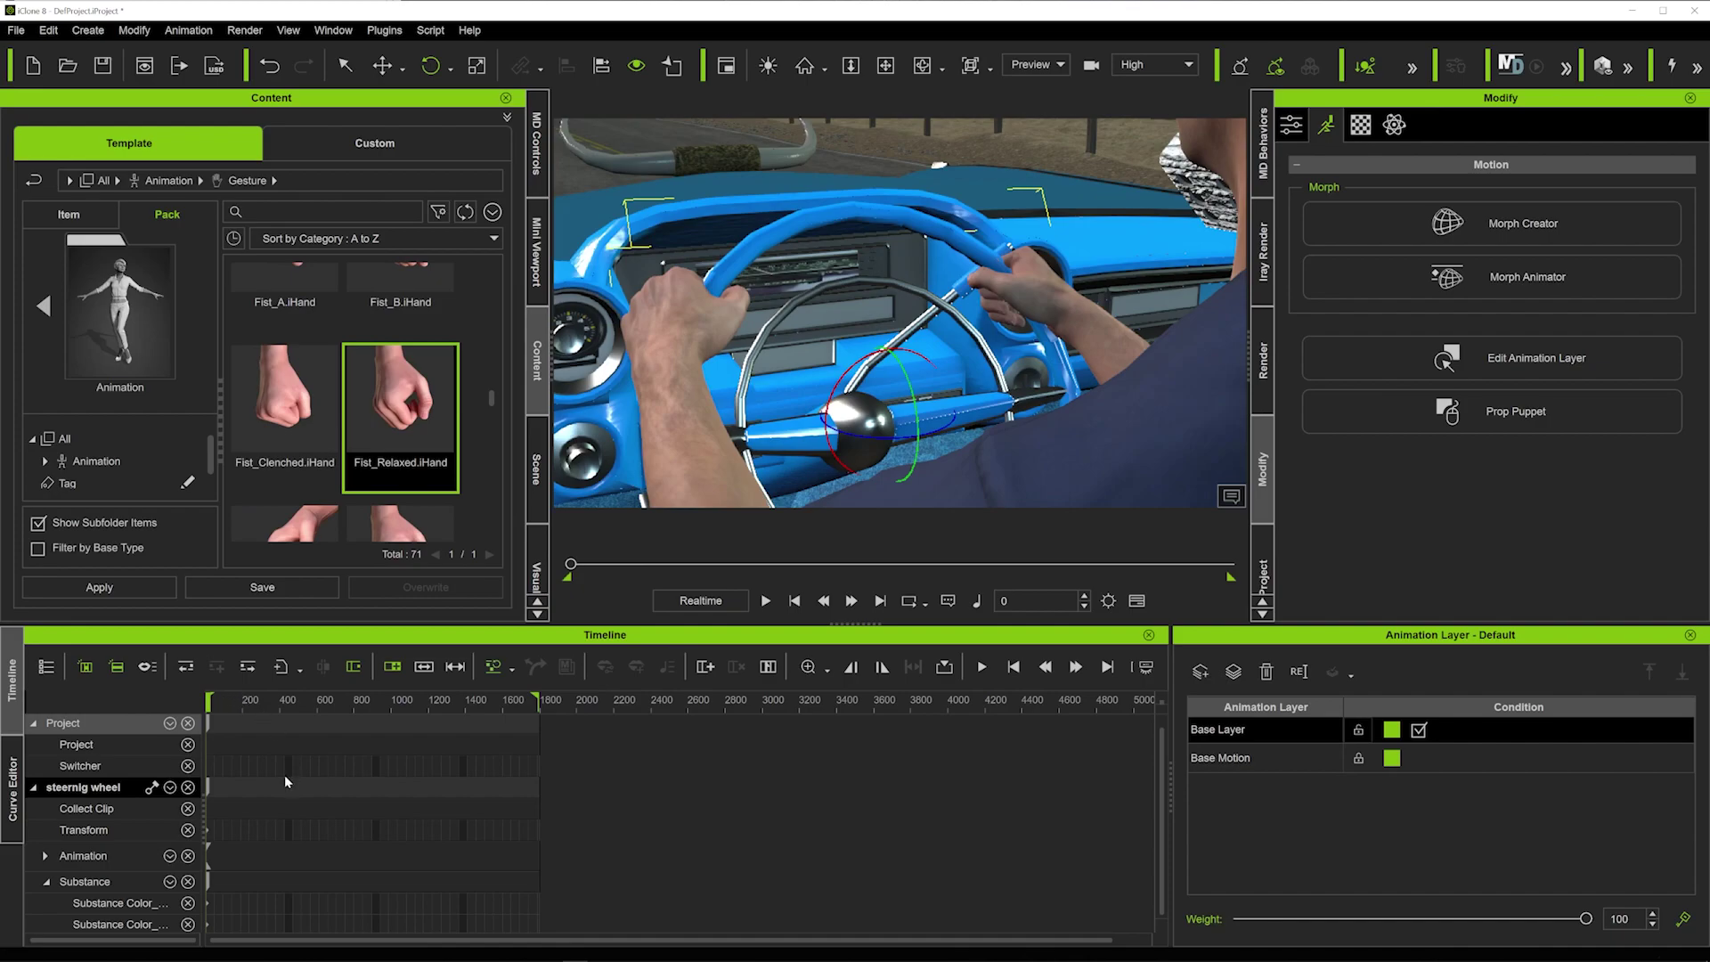
Keyframe the steering wheel's turning: rotate it counterclockwise at frame 49, clockwise at frame 104, and slightly counterclockwise at frame 151.
{"action": "scroll", "coordinate": [338, 755], "scroll_direction": "up", "scroll_amount": 5}
{"action": "scroll", "coordinate": [322, 803], "scroll_direction": "up", "scroll_amount": 4}
{"action": "scroll", "coordinate": [312, 769], "scroll_direction": "down", "scroll_amount": 2}
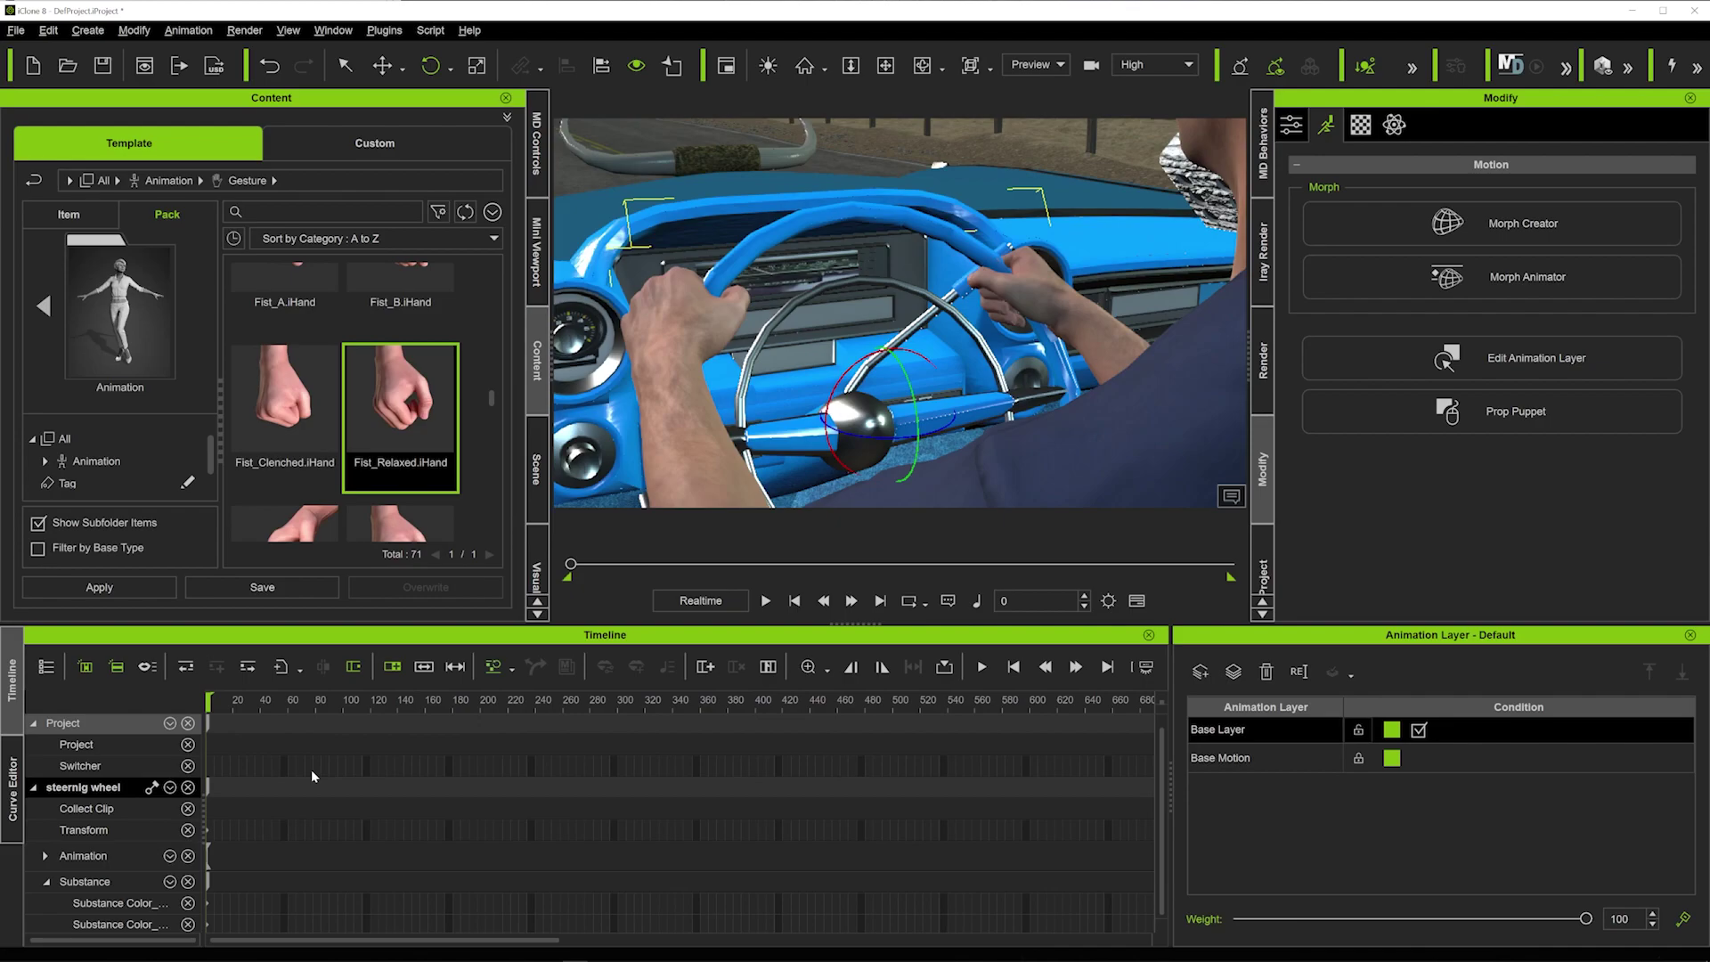
{"action": "left_click", "coordinate": [266, 709]}
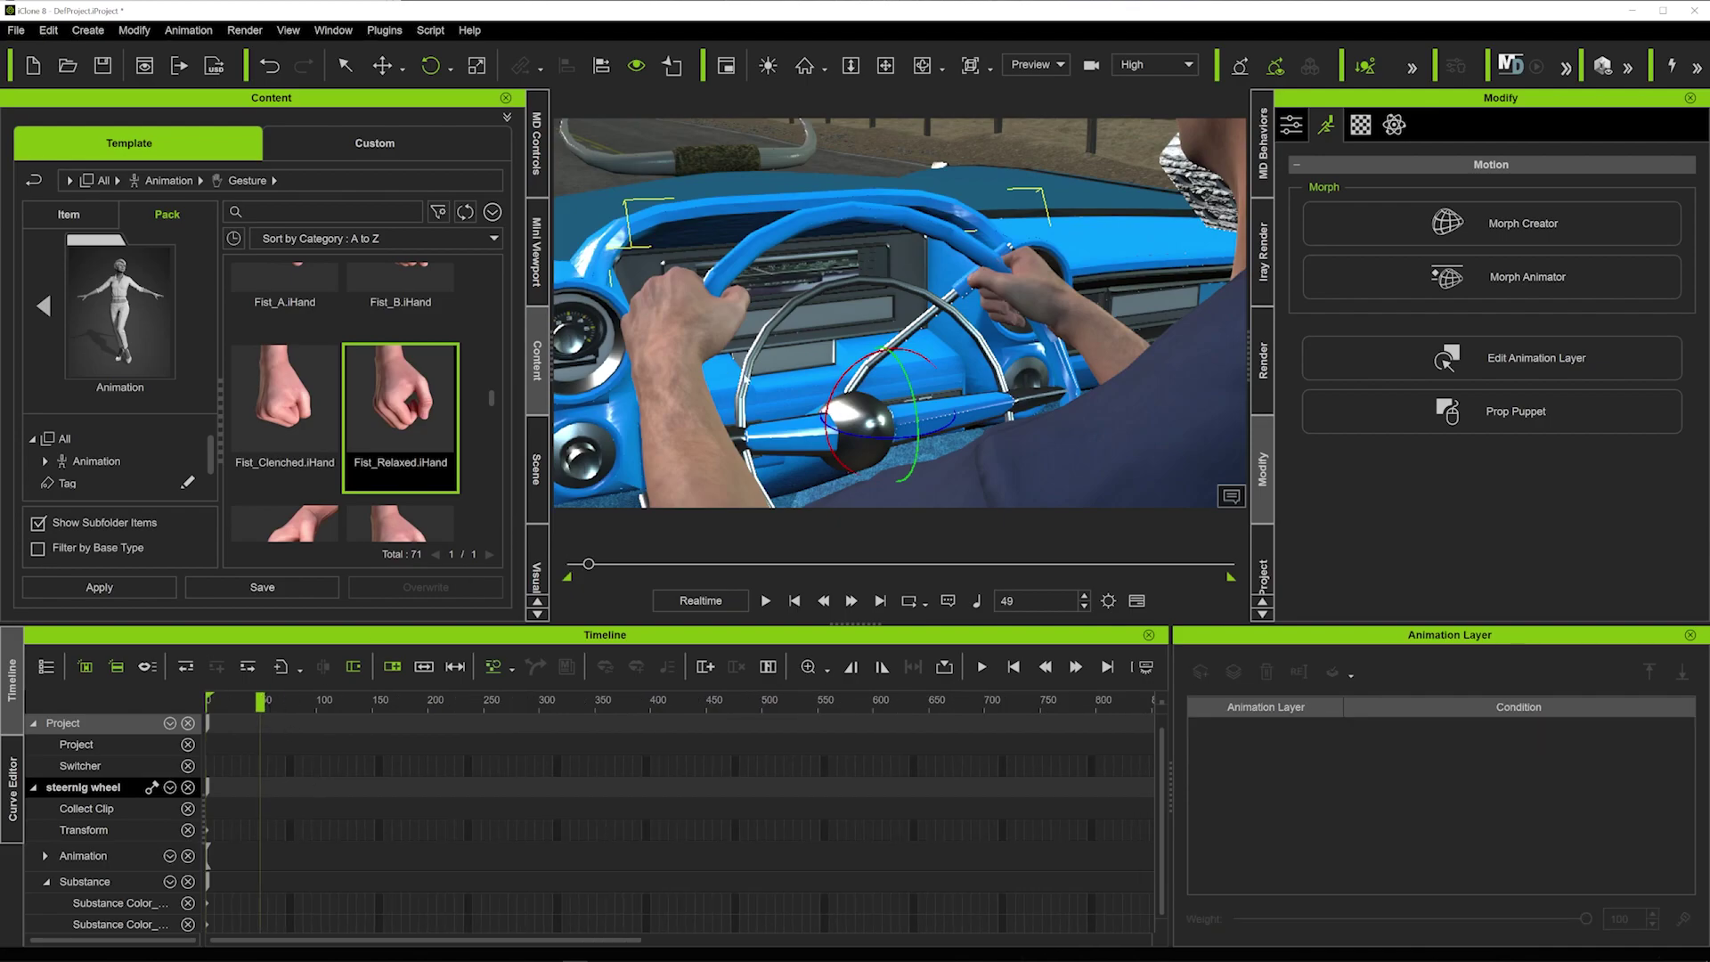
{"action": "left_click_drag", "start_coordinate": [834, 380], "coordinate": [825, 396]}
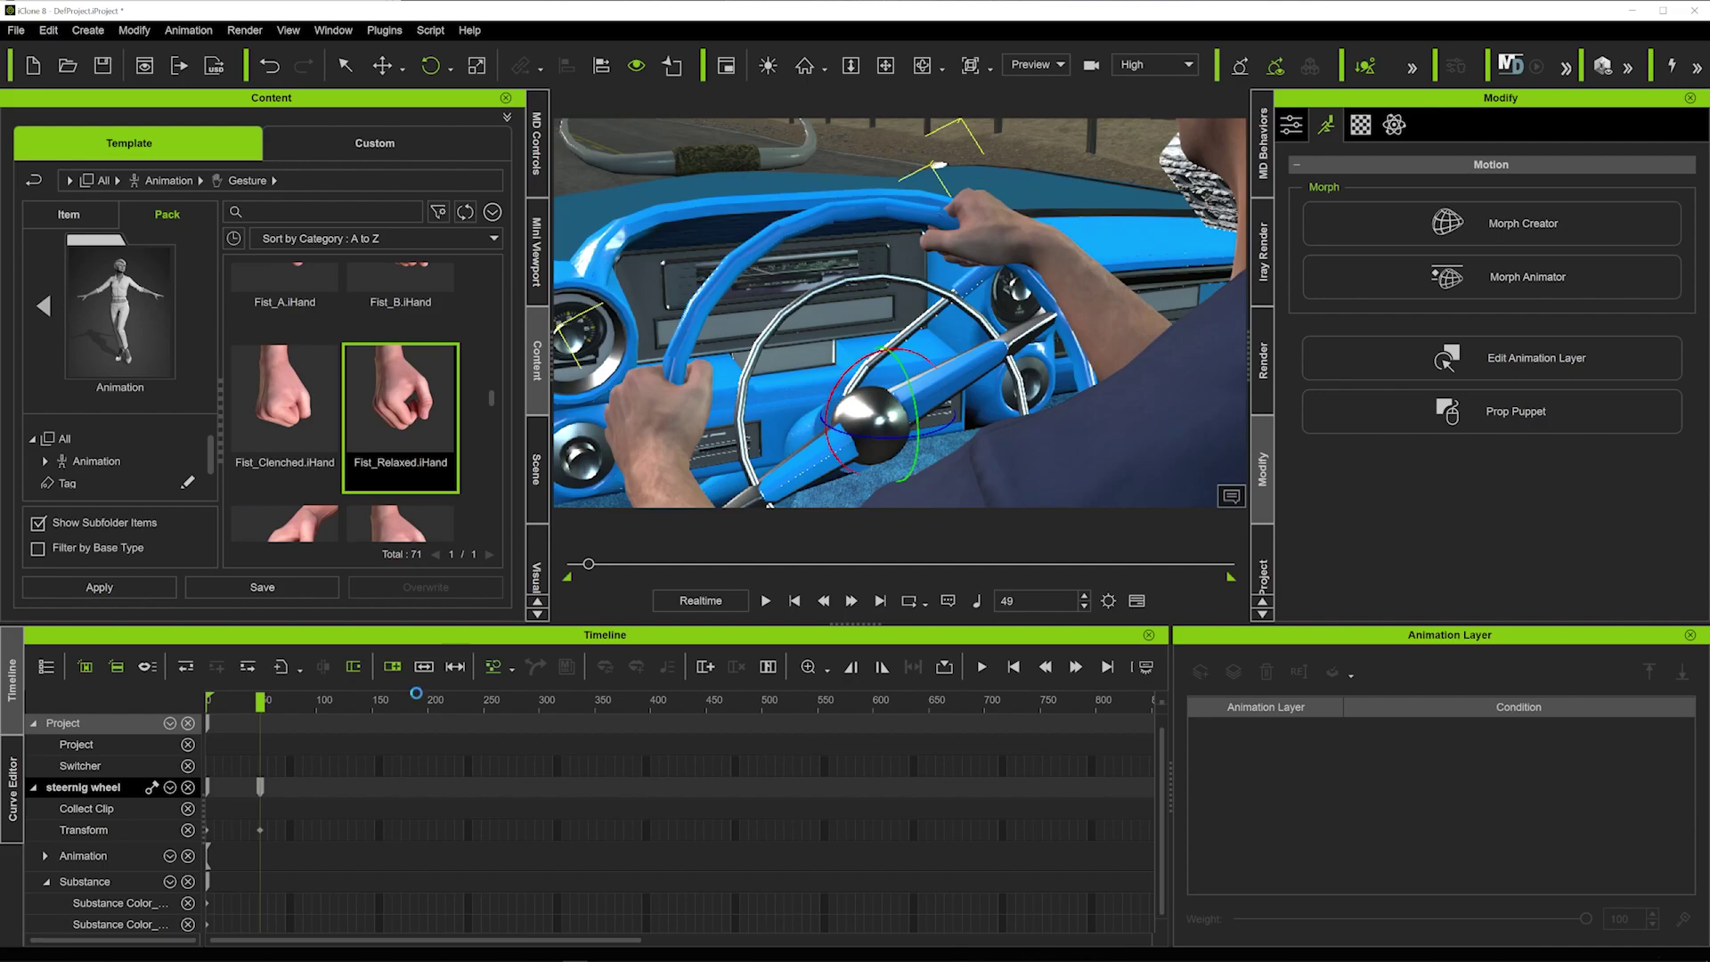
{"action": "left_click", "coordinate": [322, 708]}
{"action": "left_click_drag", "start_coordinate": [835, 383], "coordinate": [849, 361]}
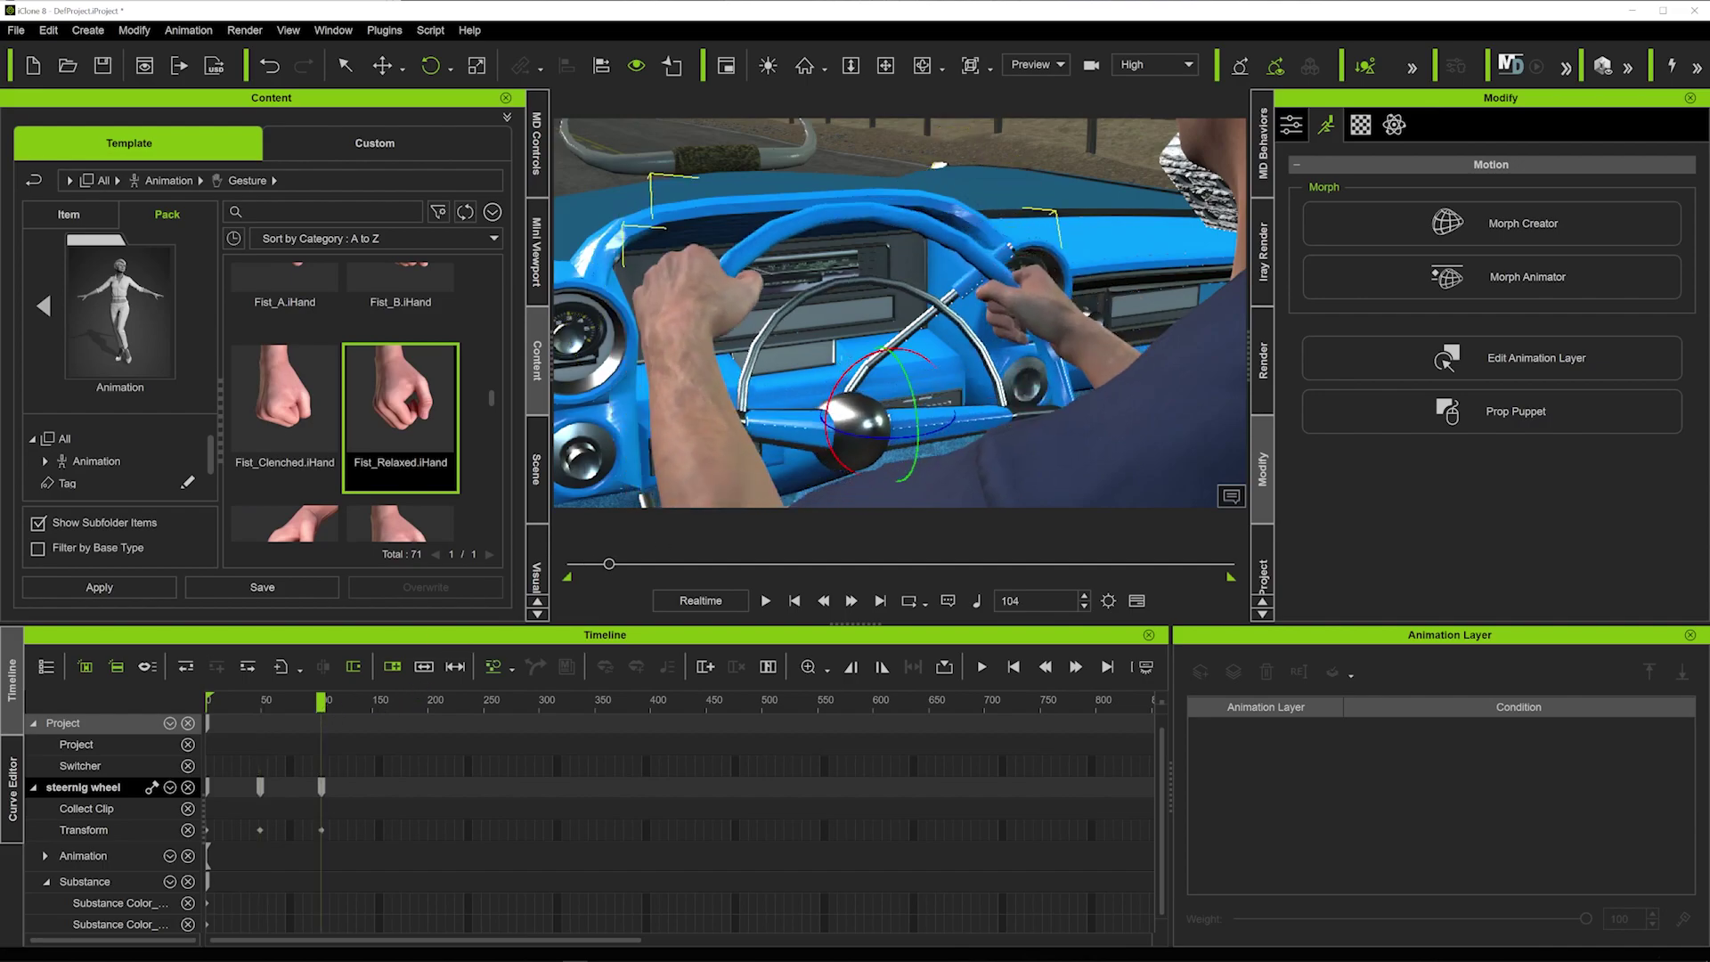
{"action": "left_click", "coordinate": [374, 706]}
{"action": "left_click_drag", "start_coordinate": [859, 358], "coordinate": [881, 342]}
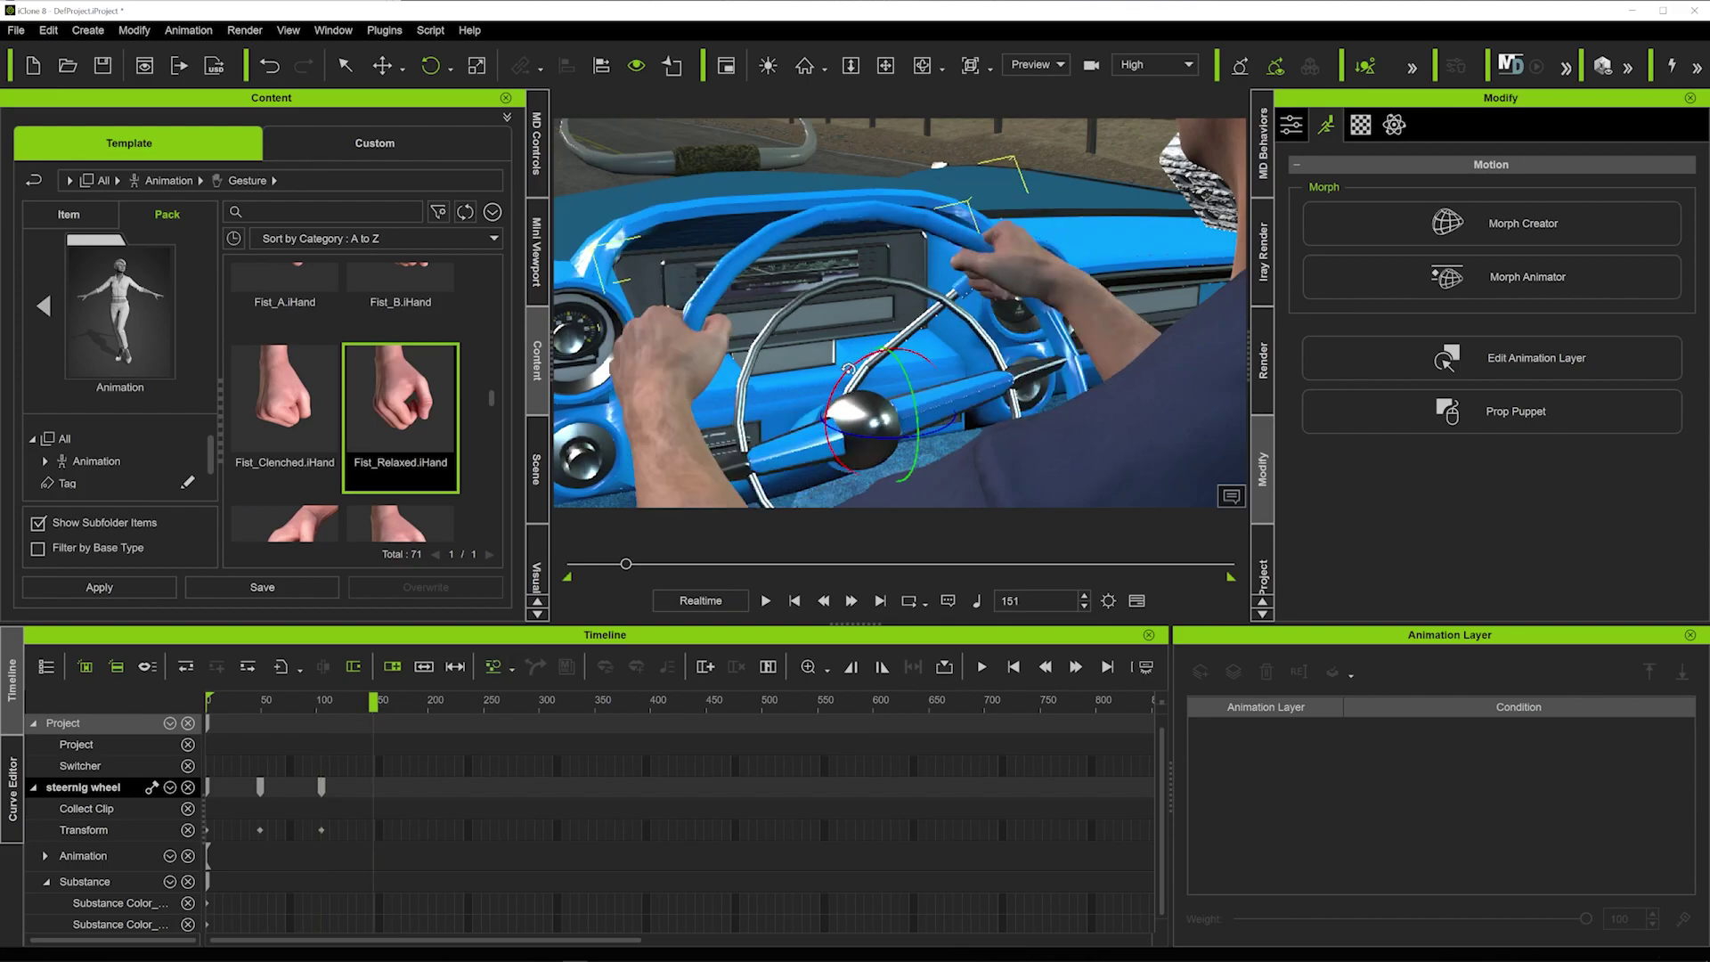
Play the steering animation from the start to check how the hands follow the wheel.
{"action": "key", "text": "space"}
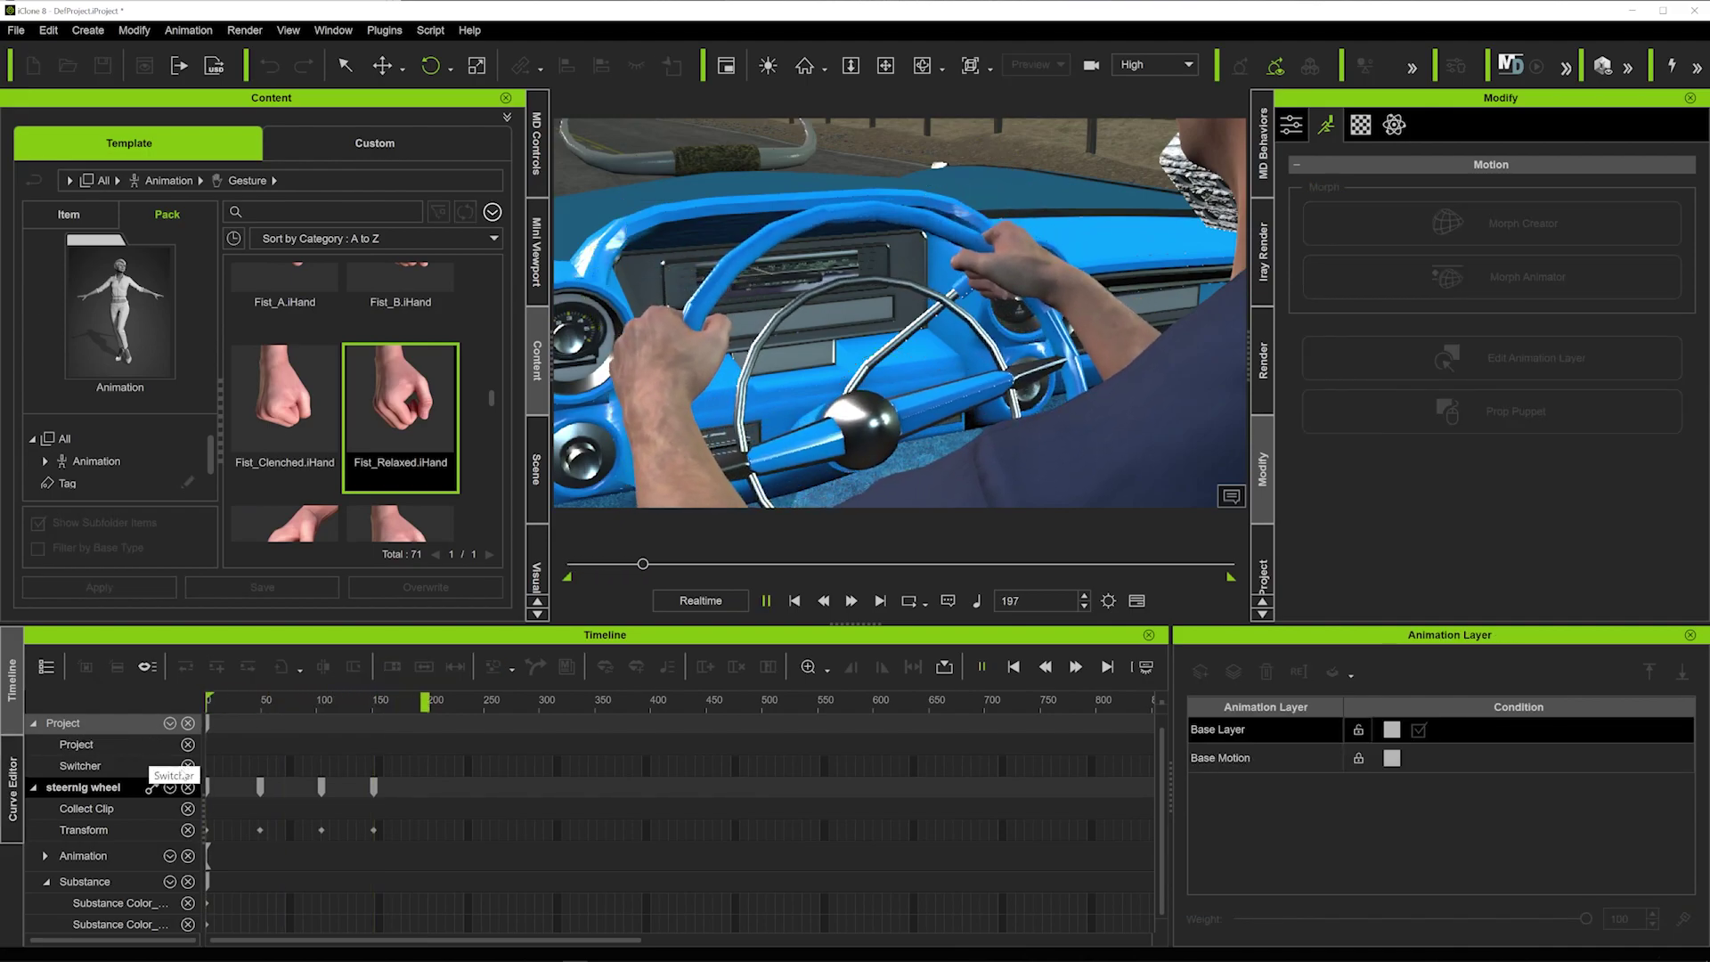
{"action": "left_click_drag", "start_coordinate": [264, 702], "coordinate": [118, 707]}
{"action": "key", "text": "space"}
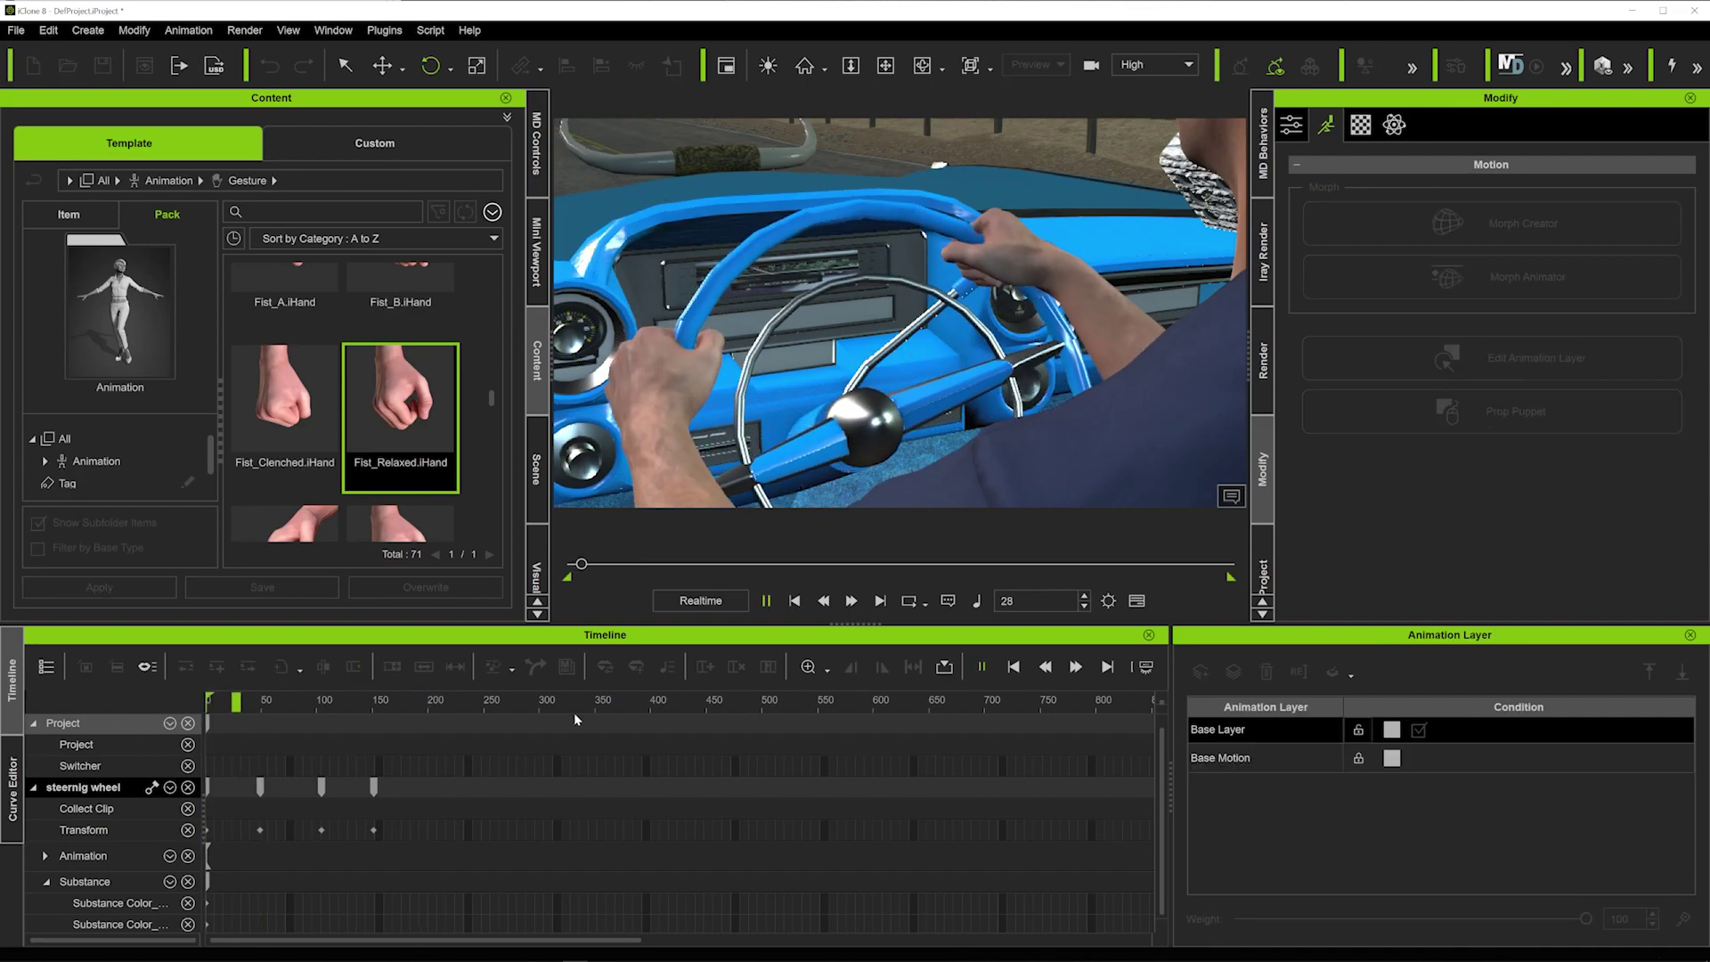
{"action": "key", "text": "space"}
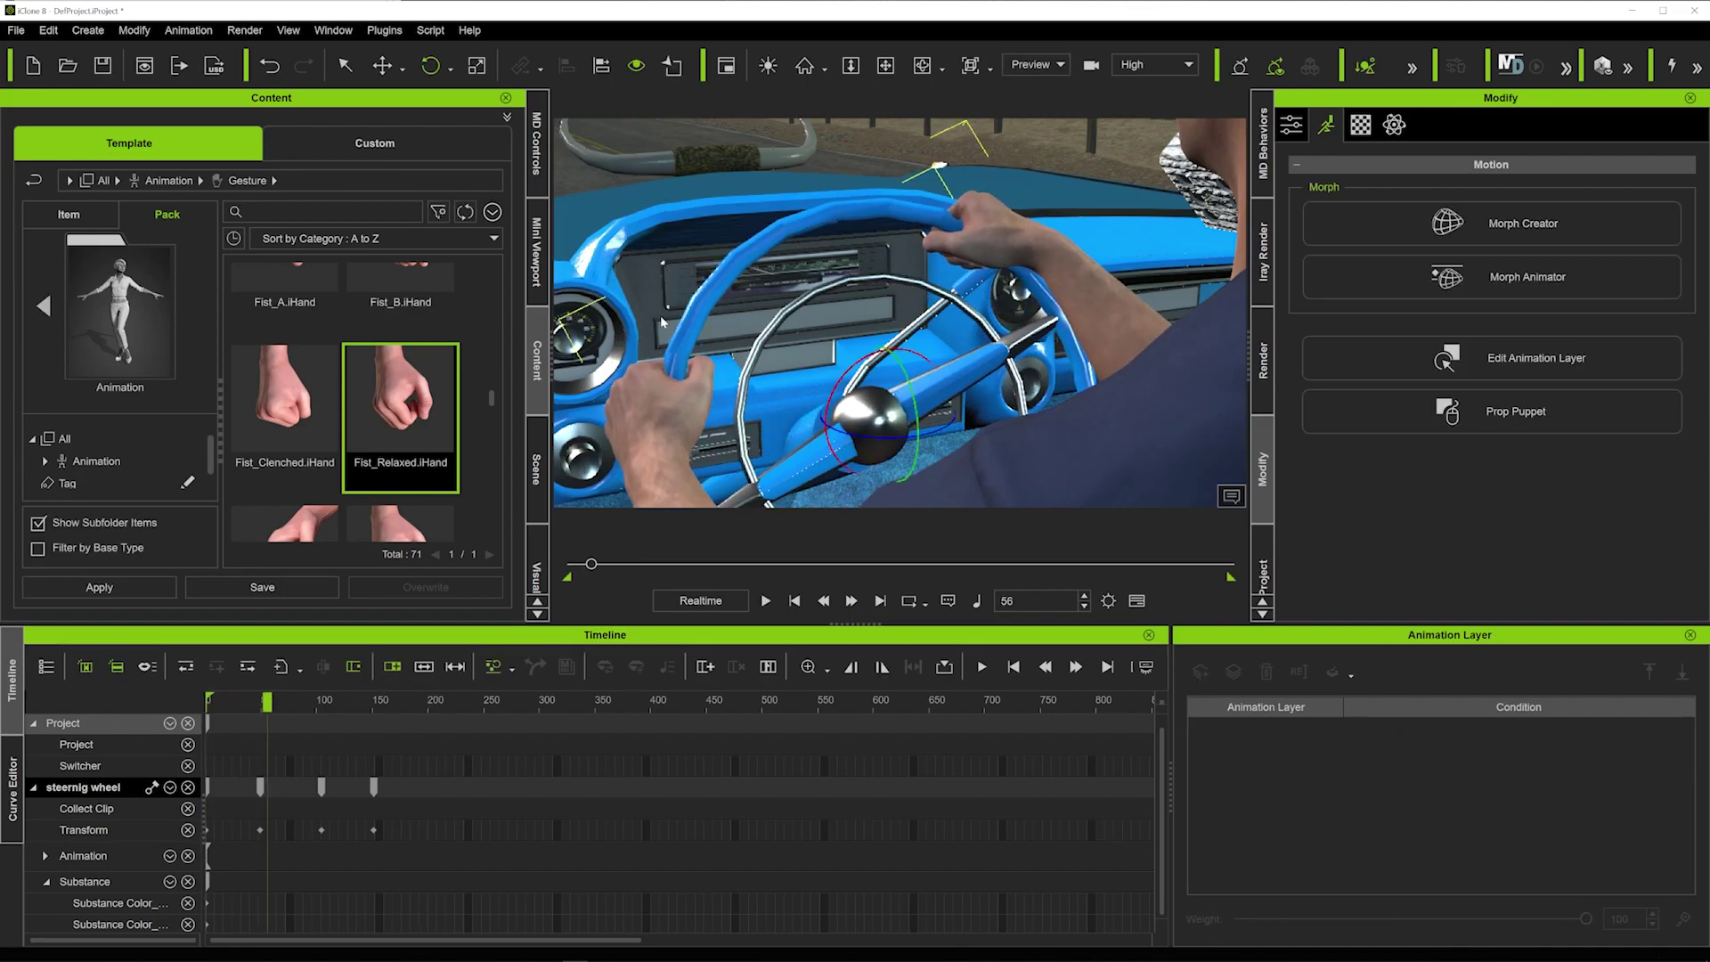
Shift the steering wheel's last two keys to start at about frame 310, copy the frame 49 key to about frame 200, and play the animation.
{"action": "left_click_drag", "start_coordinate": [297, 787], "coordinate": [552, 787]}
{"action": "left_click", "coordinate": [260, 787]}
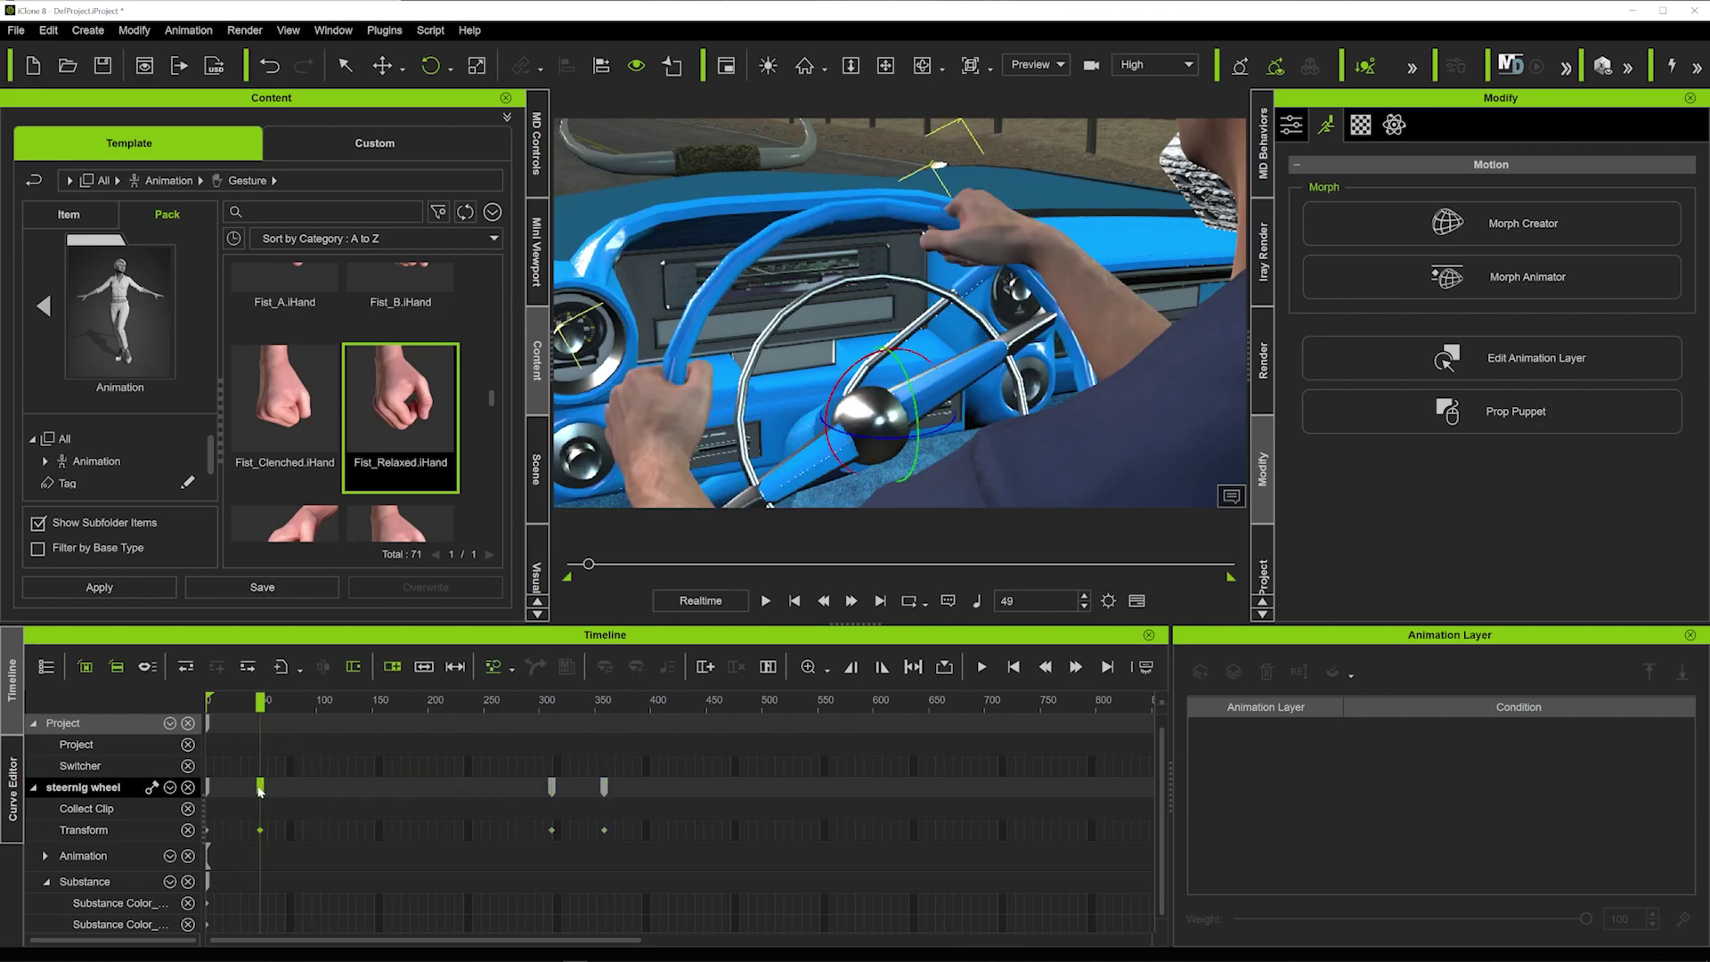
{"action": "left_click_drag", "start_coordinate": [260, 789], "coordinate": [429, 804], "text": "ctrl"}
{"action": "key", "text": "space"}
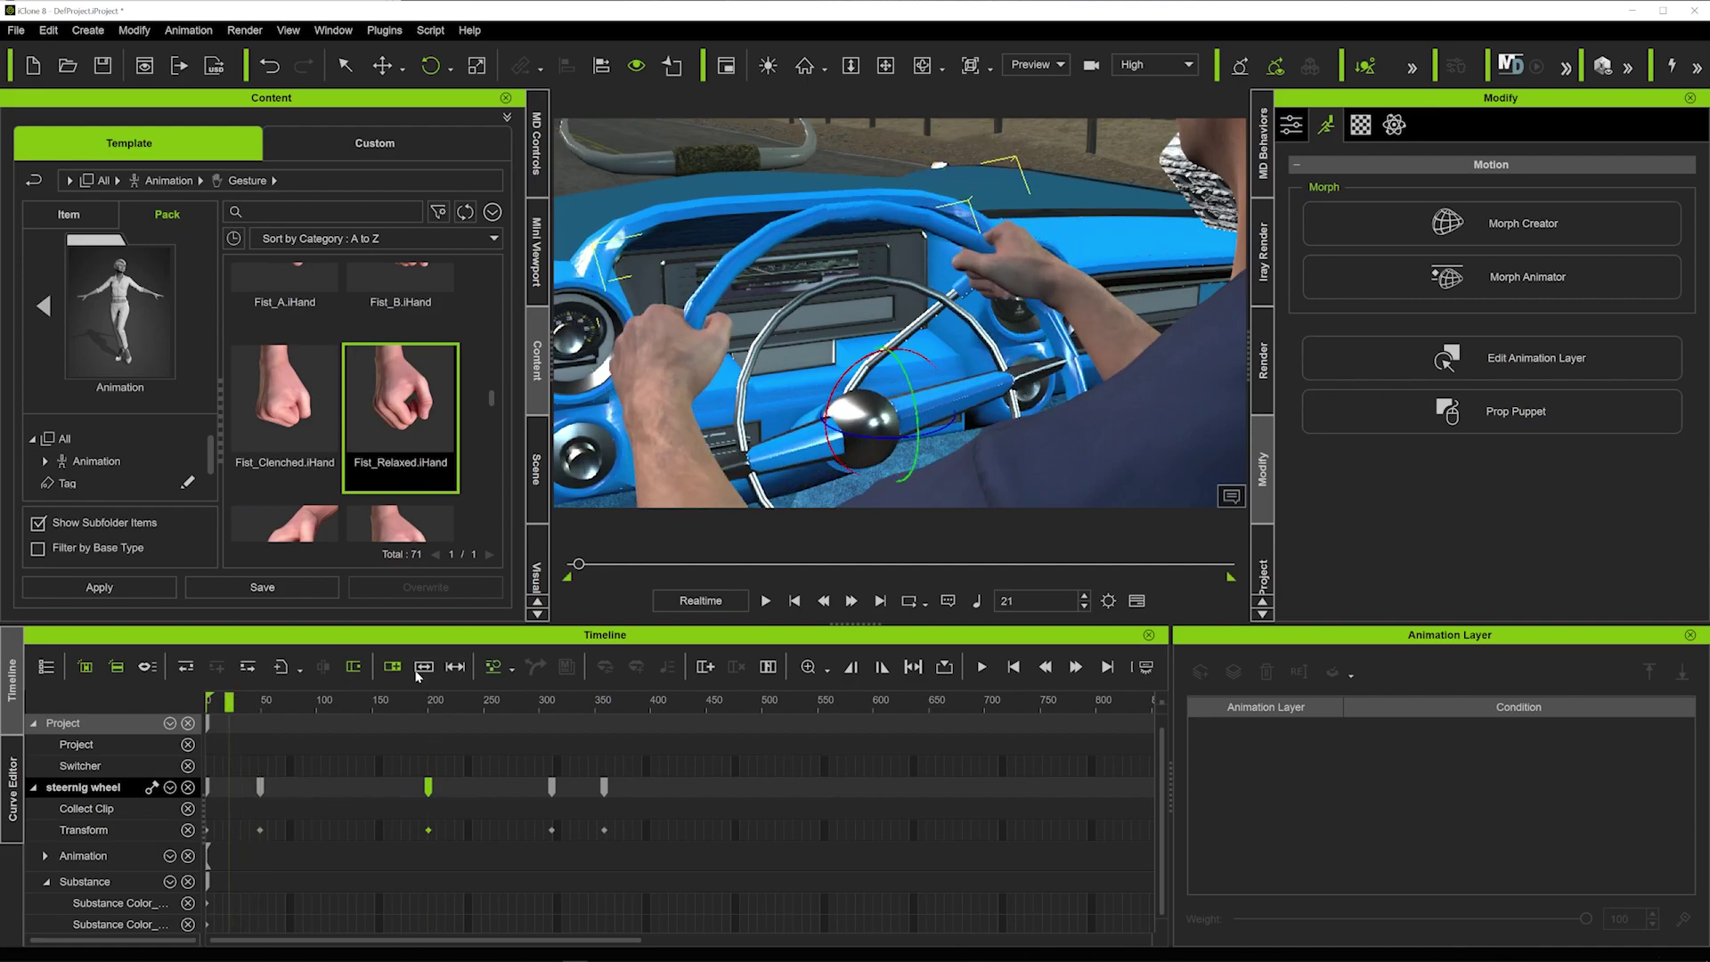